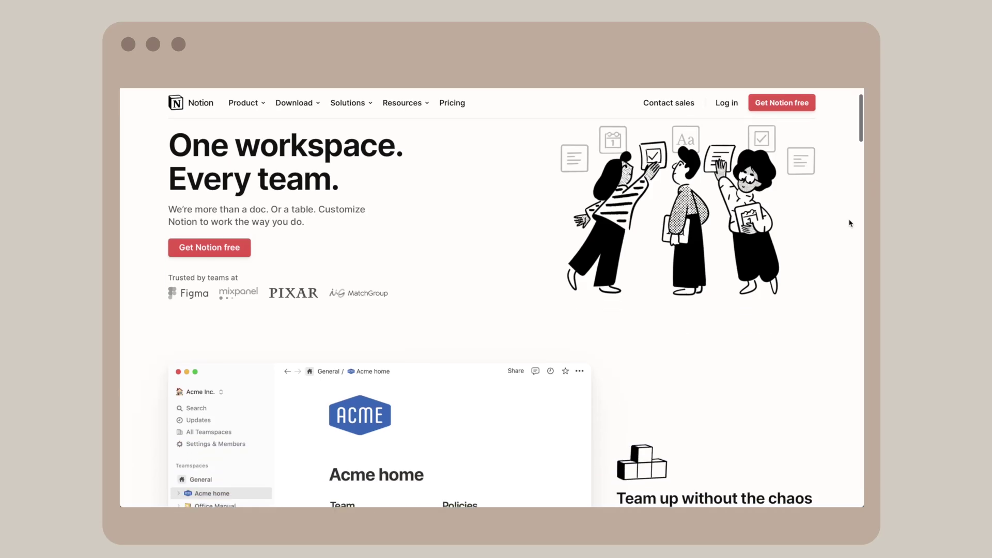
- Browse the template gallery through the Design category to the Personal templates, like Financial tracker
{"action": "scroll", "coordinate": [850, 223], "scroll_direction": "down", "scroll_amount": 8}
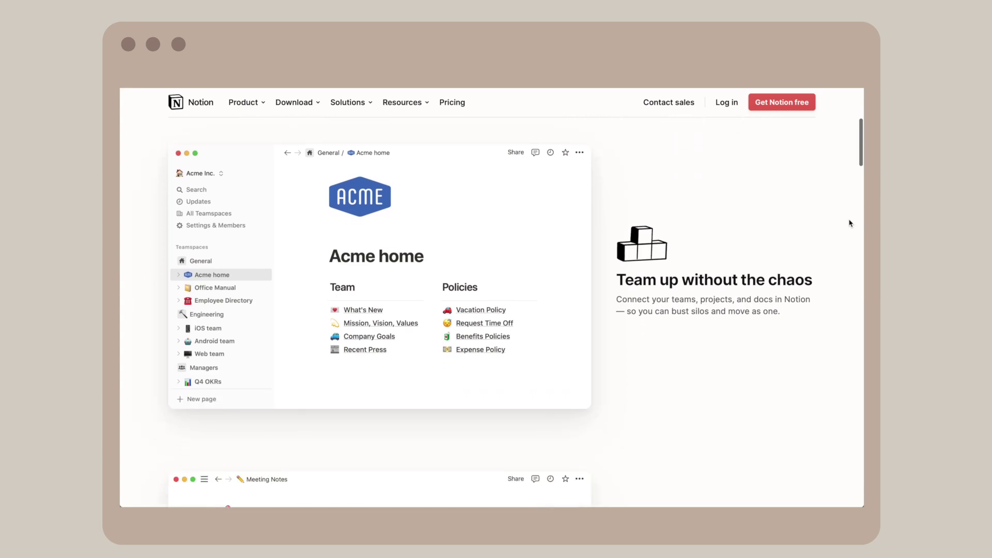
{"action": "scroll", "coordinate": [850, 224], "scroll_direction": "down", "scroll_amount": 9}
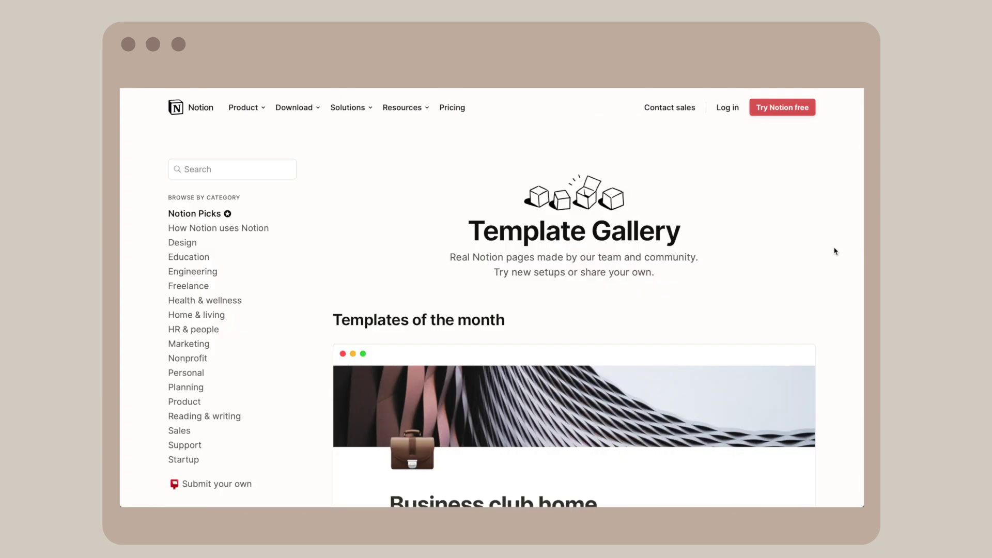
{"action": "scroll", "coordinate": [834, 250], "scroll_direction": "down", "scroll_amount": 4}
{"action": "scroll", "coordinate": [834, 251], "scroll_direction": "down", "scroll_amount": 5}
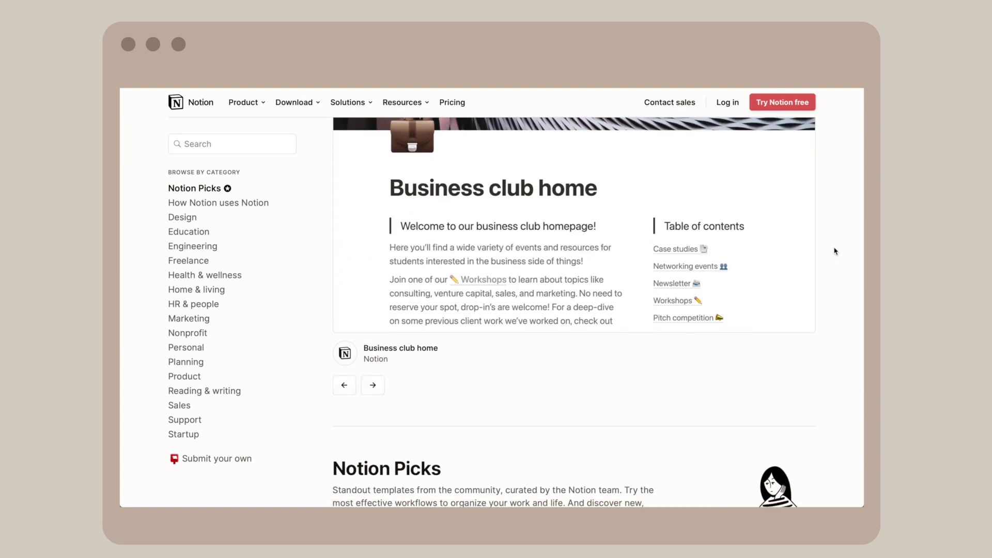
{"action": "scroll", "coordinate": [835, 251], "scroll_direction": "up", "scroll_amount": 5}
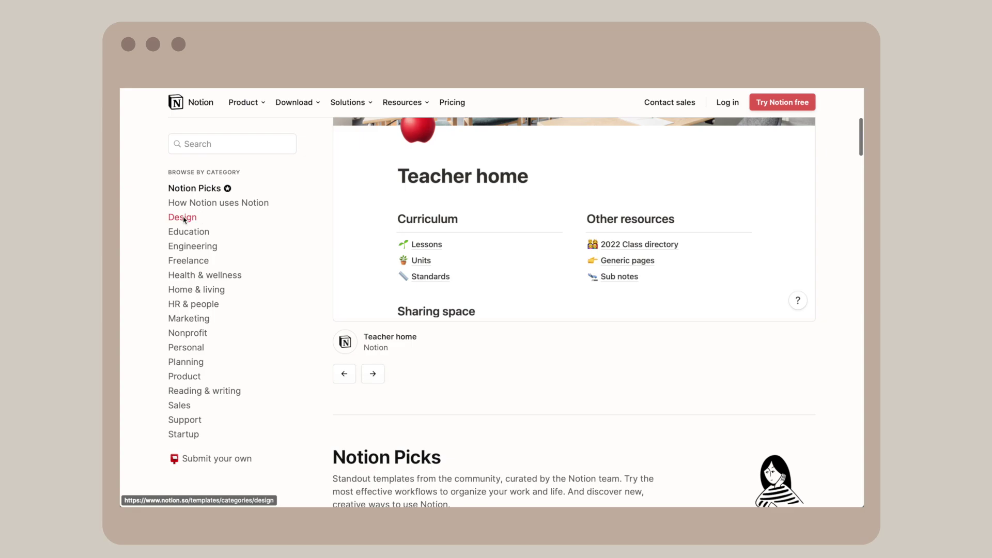
{"action": "left_click", "coordinate": [184, 217]}
{"action": "scroll", "coordinate": [316, 371], "scroll_direction": "down", "scroll_amount": 7}
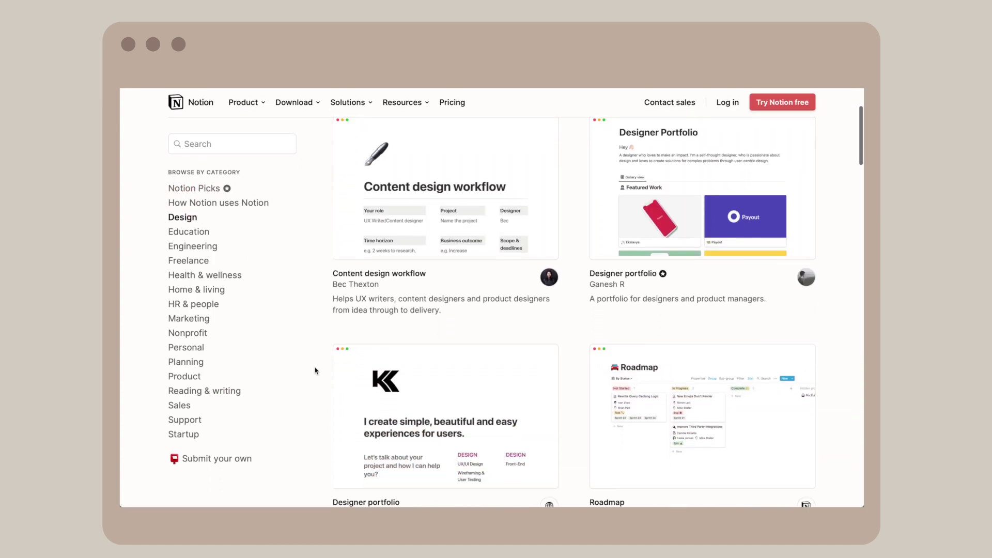
{"action": "scroll", "coordinate": [316, 371], "scroll_direction": "down", "scroll_amount": 2}
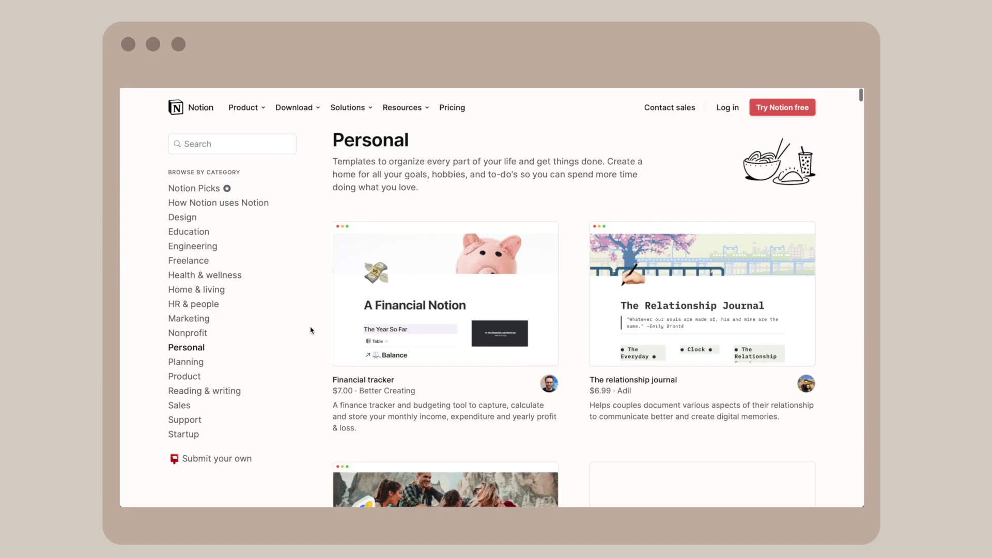
{"action": "scroll", "coordinate": [311, 331], "scroll_direction": "down", "scroll_amount": 1}
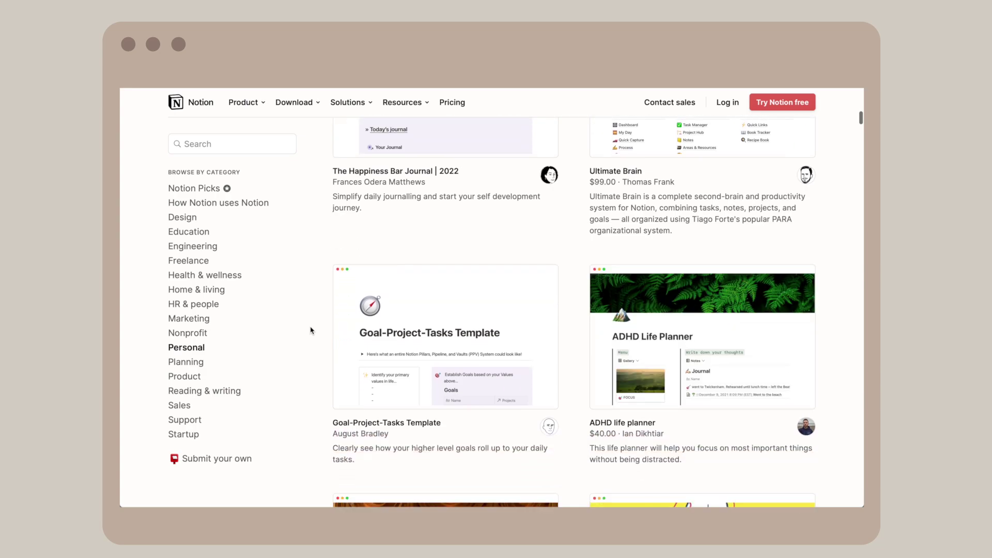
- Open the Content Planner example and scroll through it to reach the plant-themed Home template
{"action": "scroll", "coordinate": [311, 330], "scroll_direction": "down", "scroll_amount": 2}
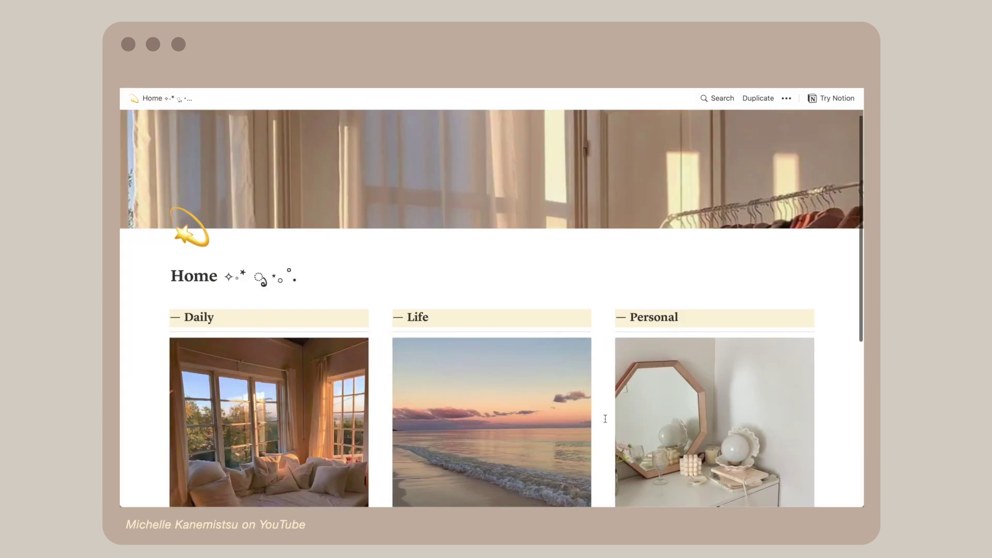
{"action": "scroll", "coordinate": [605, 418], "scroll_direction": "down", "scroll_amount": 4}
{"action": "left_click", "coordinate": [228, 355]}
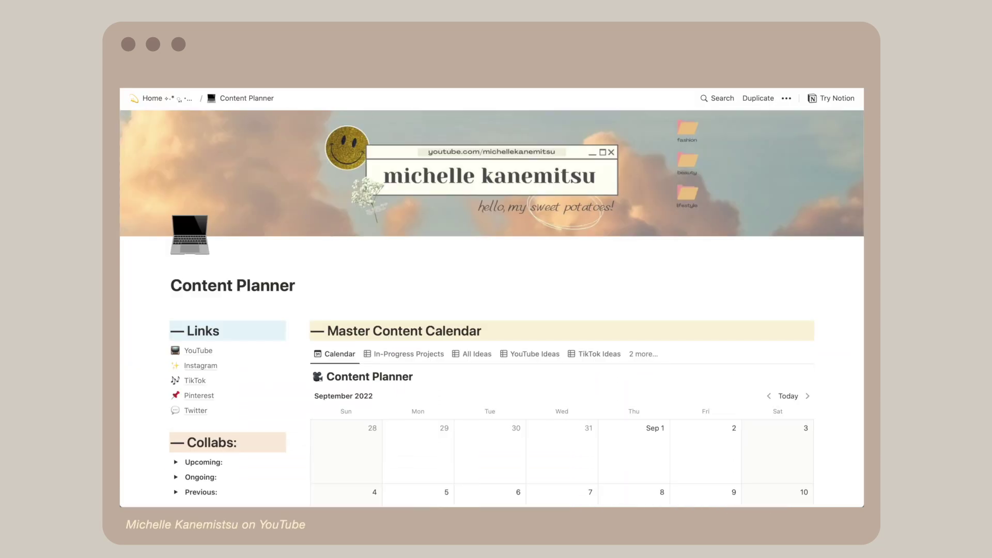
{"action": "scroll", "coordinate": [497, 267], "scroll_direction": "down", "scroll_amount": 10}
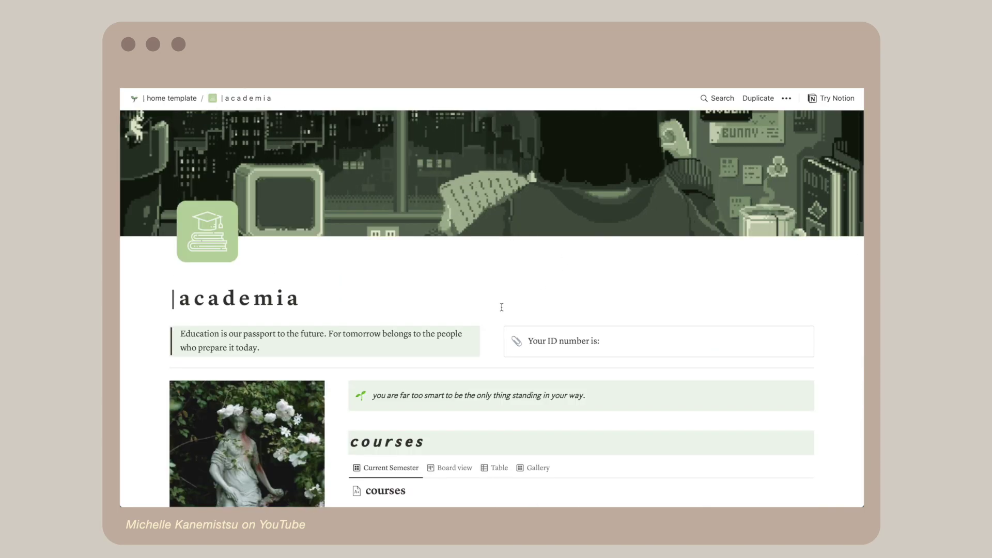
{"action": "scroll", "coordinate": [502, 307], "scroll_direction": "down", "scroll_amount": 10}
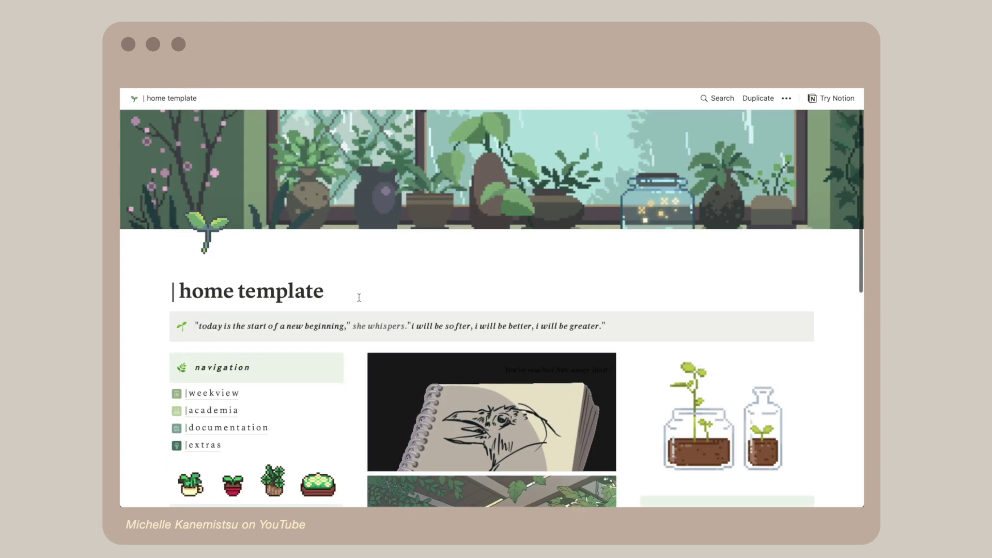
{"action": "scroll", "coordinate": [359, 298], "scroll_direction": "down", "scroll_amount": 10}
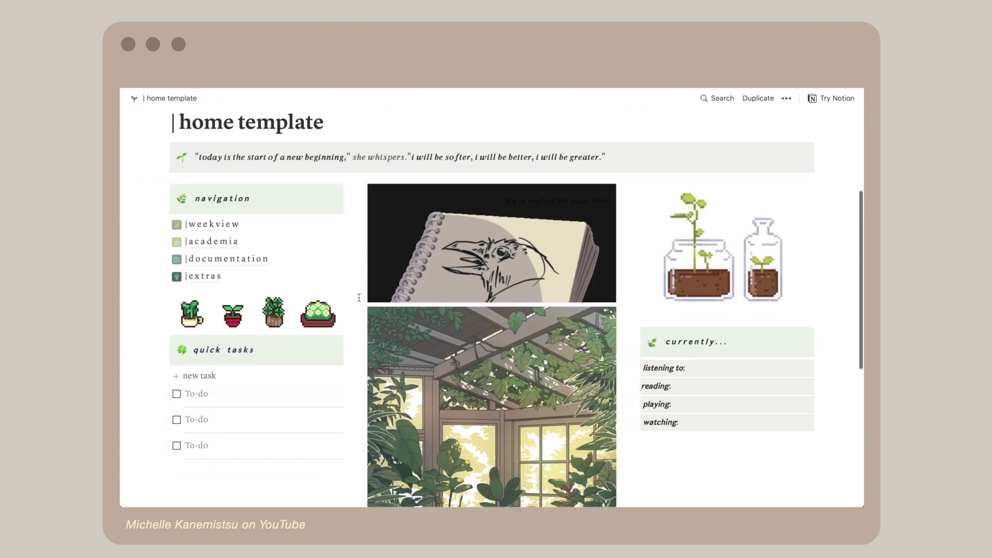
{"action": "scroll", "coordinate": [359, 298], "scroll_direction": "up", "scroll_amount": 10}
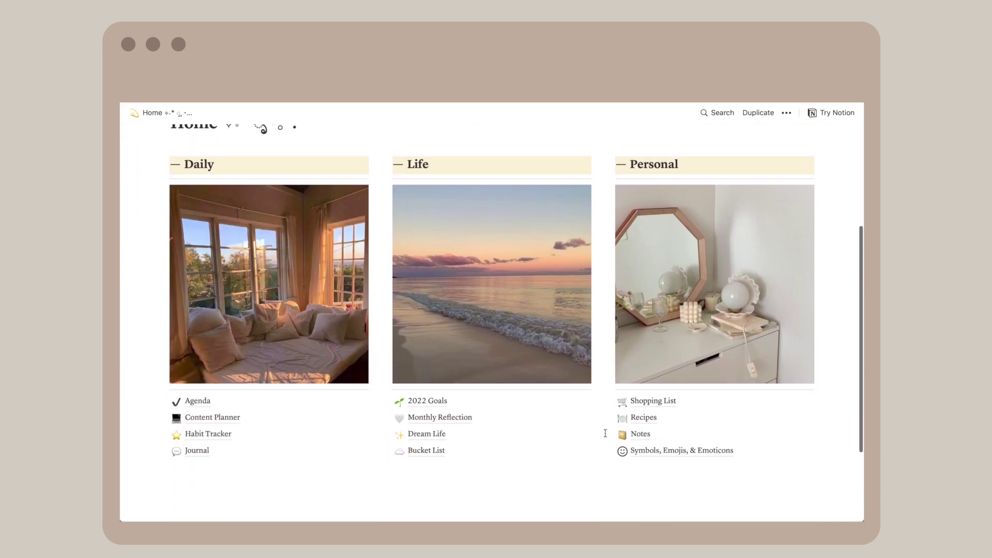
- Preview the Content Planner and Agenda pages, then duplicate the Home template into your workspace
{"action": "left_click", "coordinate": [217, 343]}
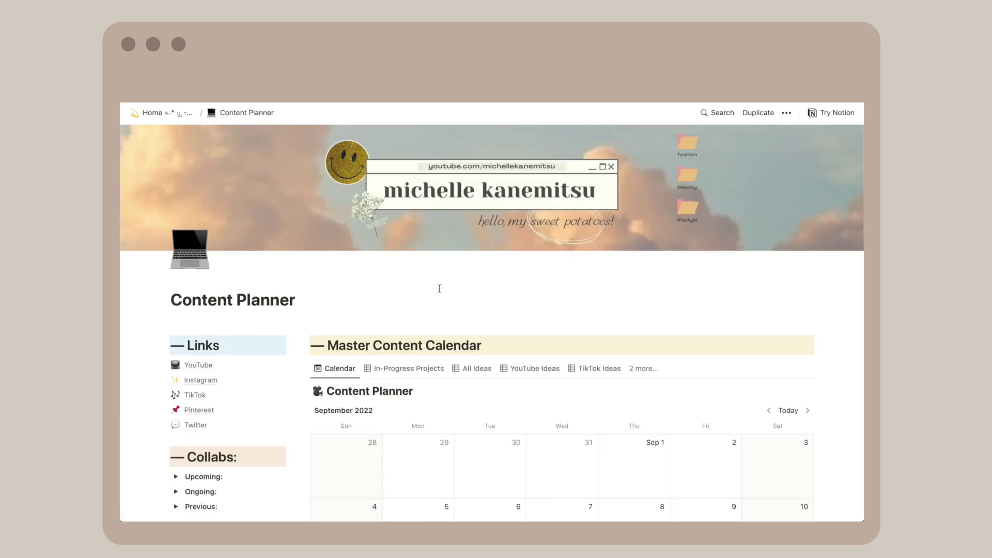
{"action": "scroll", "coordinate": [497, 282], "scroll_direction": "down", "scroll_amount": 15}
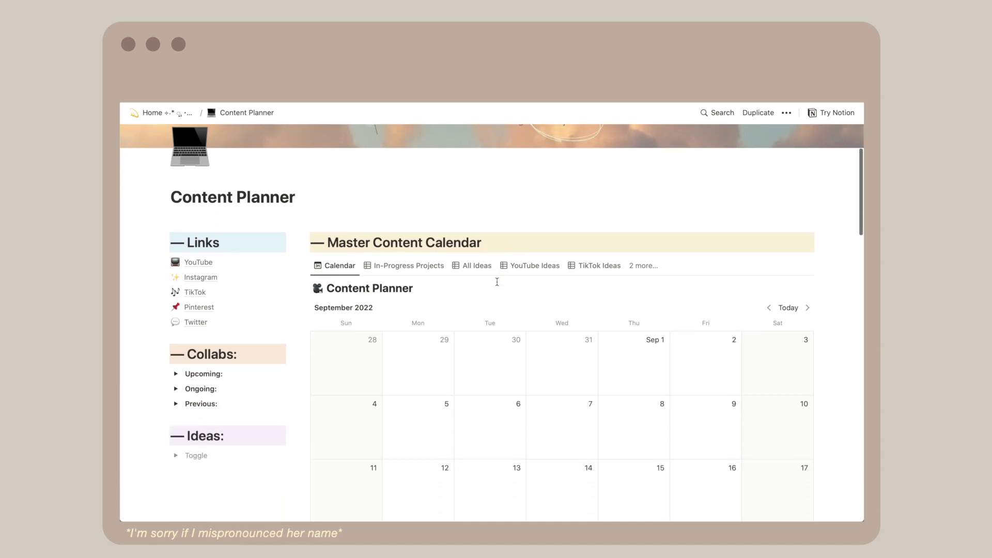
{"action": "left_click", "coordinate": [181, 115]}
{"action": "left_click", "coordinate": [203, 342]}
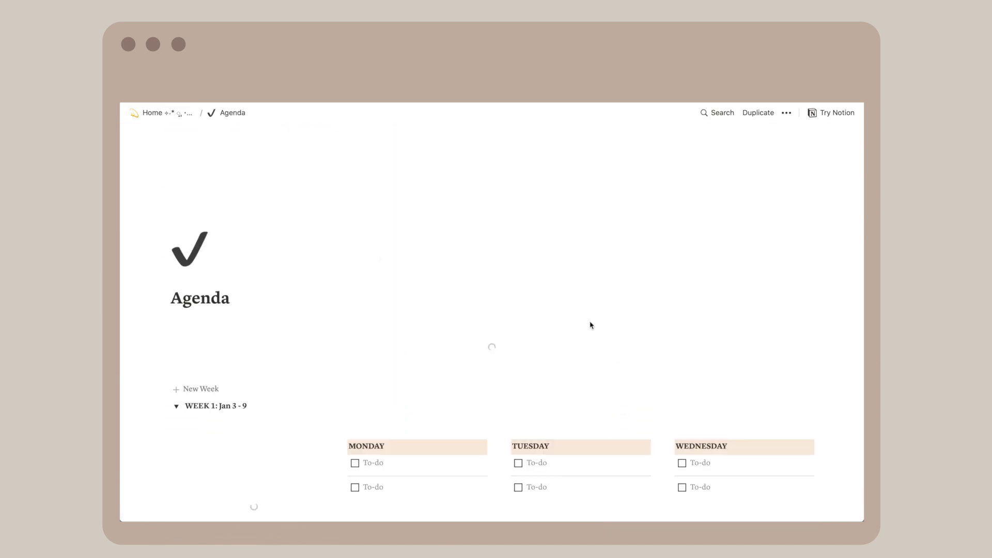
{"action": "scroll", "coordinate": [500, 372], "scroll_direction": "down", "scroll_amount": 10}
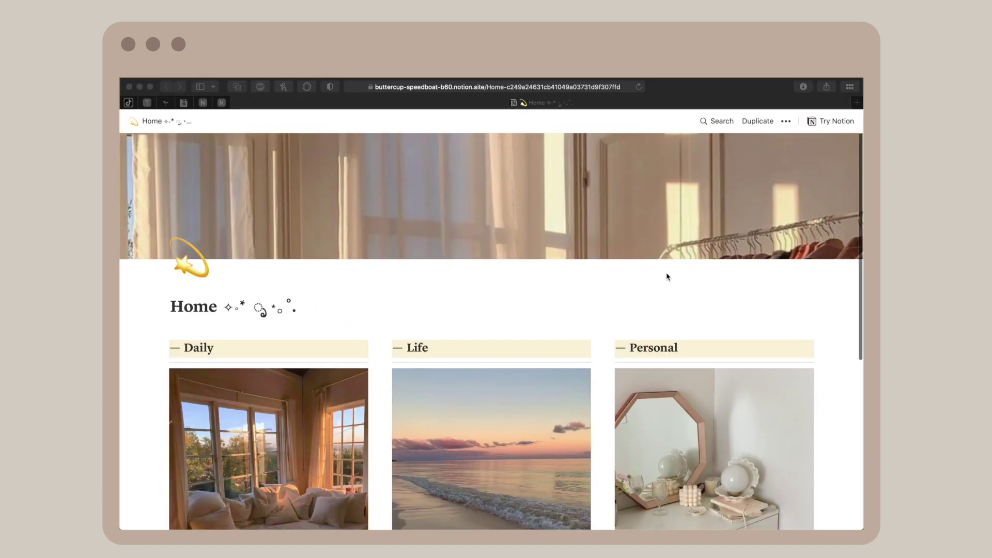
{"action": "scroll", "coordinate": [667, 277], "scroll_direction": "down", "scroll_amount": 3}
{"action": "scroll", "coordinate": [666, 277], "scroll_direction": "down", "scroll_amount": 2}
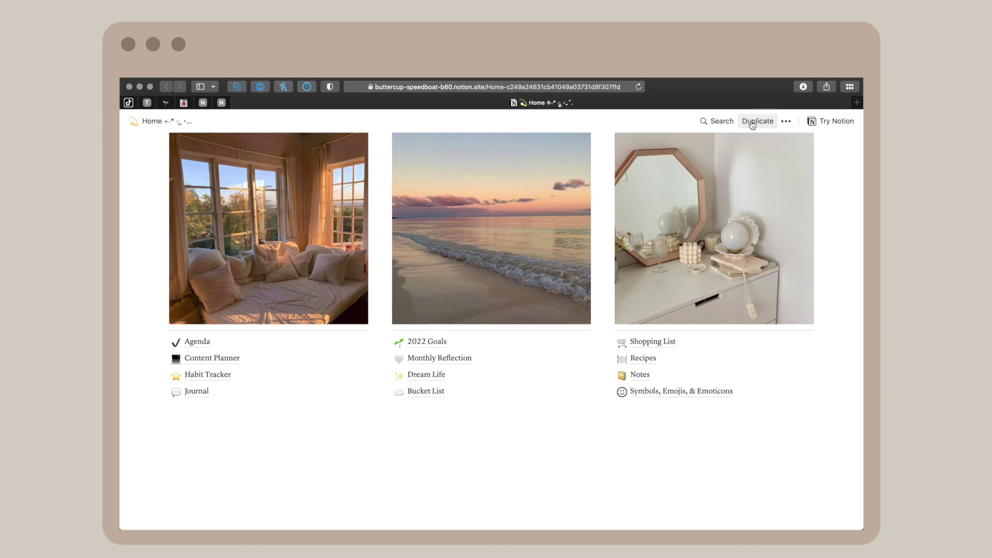
{"action": "left_click", "coordinate": [752, 122]}
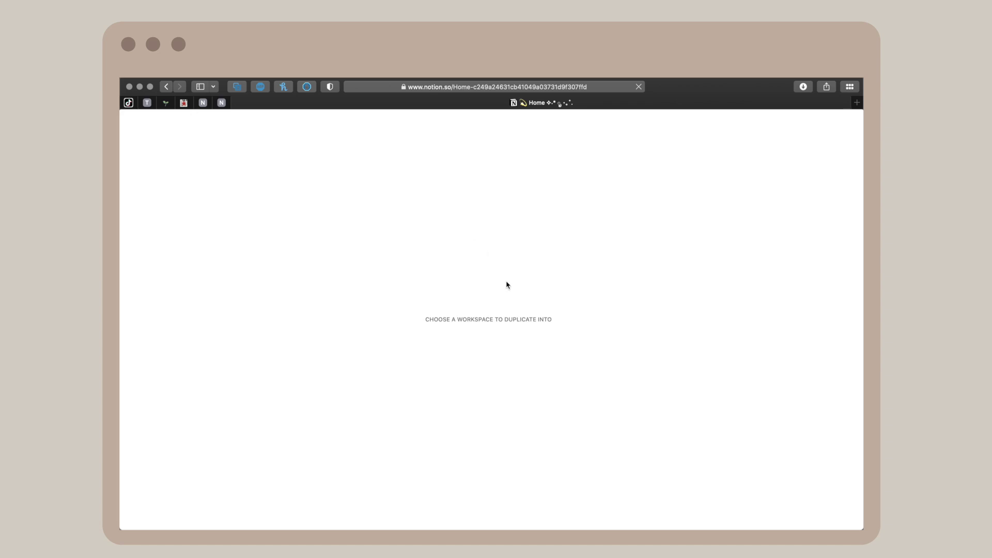
{"action": "left_click", "coordinate": [486, 336]}
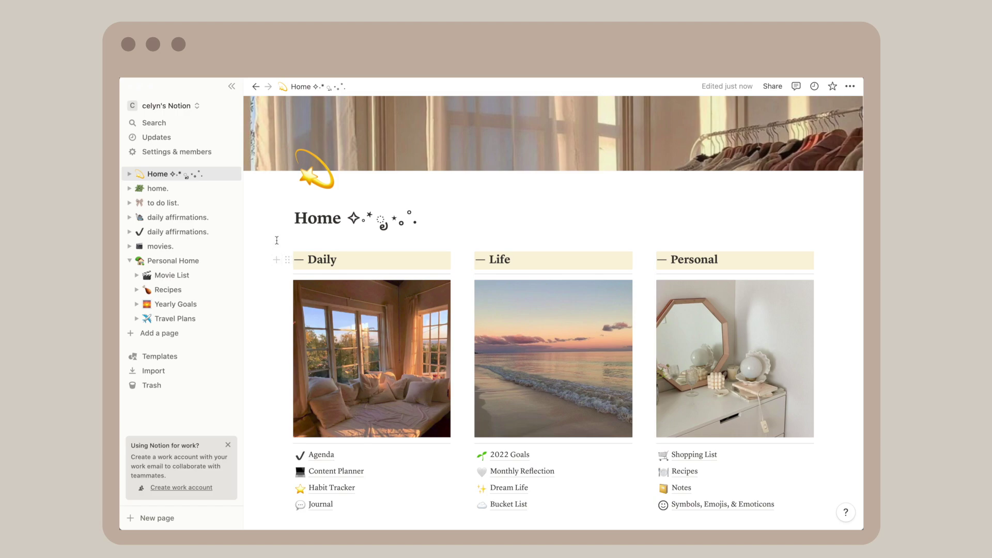
- Upload the white tulips image from the Desktop as the cover and shift it upward
{"action": "scroll", "coordinate": [832, 323], "scroll_direction": "down", "scroll_amount": 3}
{"action": "scroll", "coordinate": [749, 258], "scroll_direction": "up", "scroll_amount": 5}
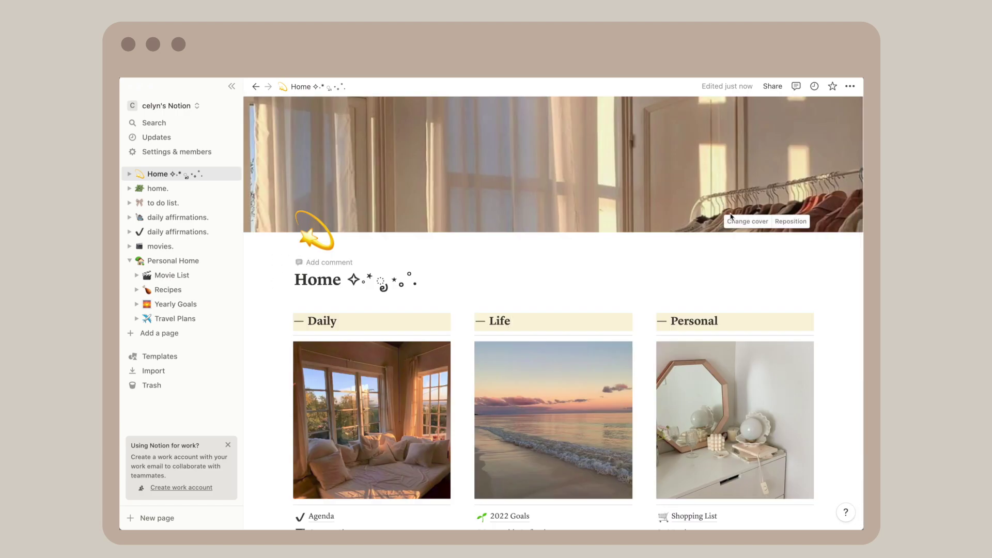
{"action": "left_click", "coordinate": [733, 219]}
{"action": "left_click", "coordinate": [630, 240]}
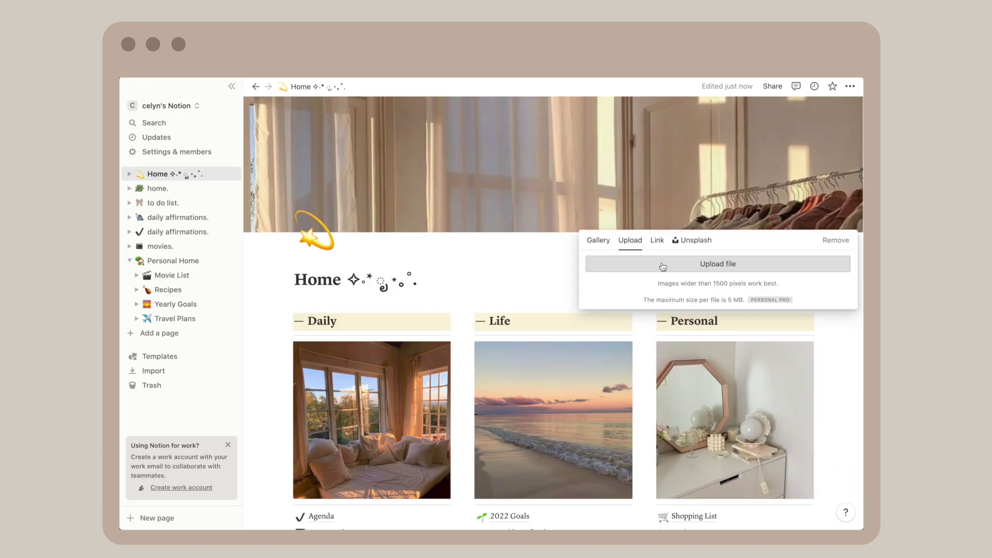
{"action": "left_click", "coordinate": [663, 268]}
{"action": "left_click", "coordinate": [340, 158]}
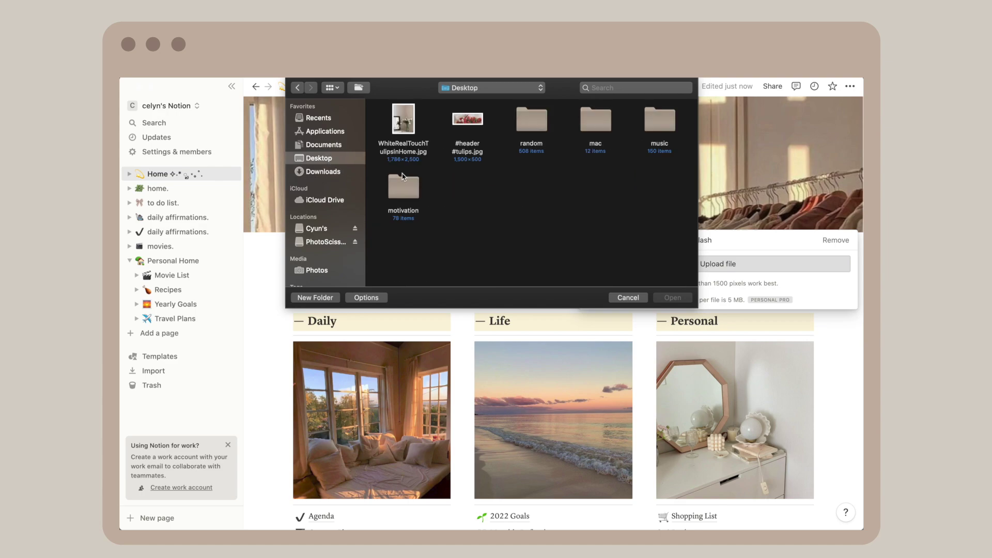
{"action": "left_click", "coordinate": [404, 138]}
{"action": "left_click", "coordinate": [672, 297]}
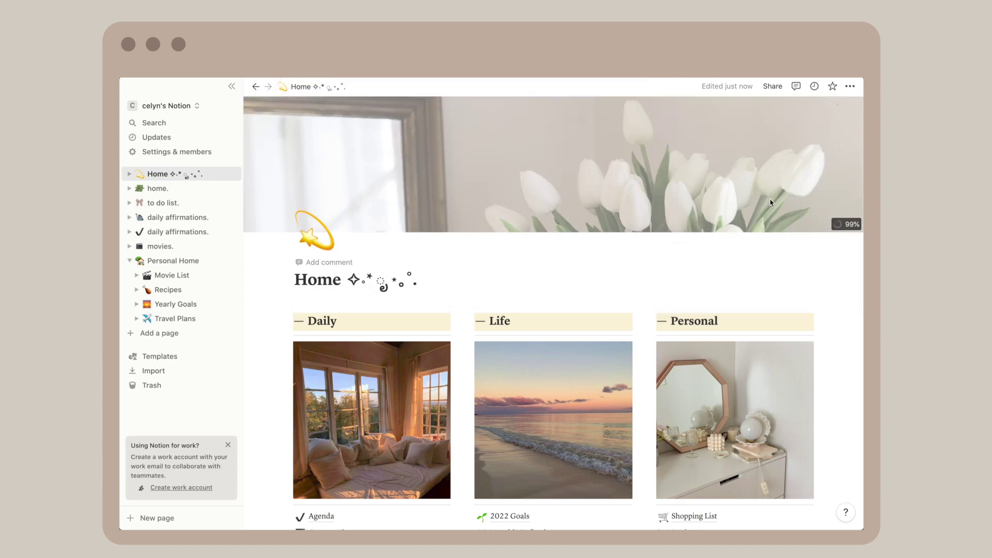
{"action": "left_click", "coordinate": [785, 222]}
{"action": "left_click_drag", "start_coordinate": [785, 222], "coordinate": [783, 142]}
{"action": "left_click", "coordinate": [759, 221]}
- Upload the frog image from Downloads as the custom page icon
{"action": "left_click", "coordinate": [314, 231]}
{"action": "left_click", "coordinate": [310, 265]}
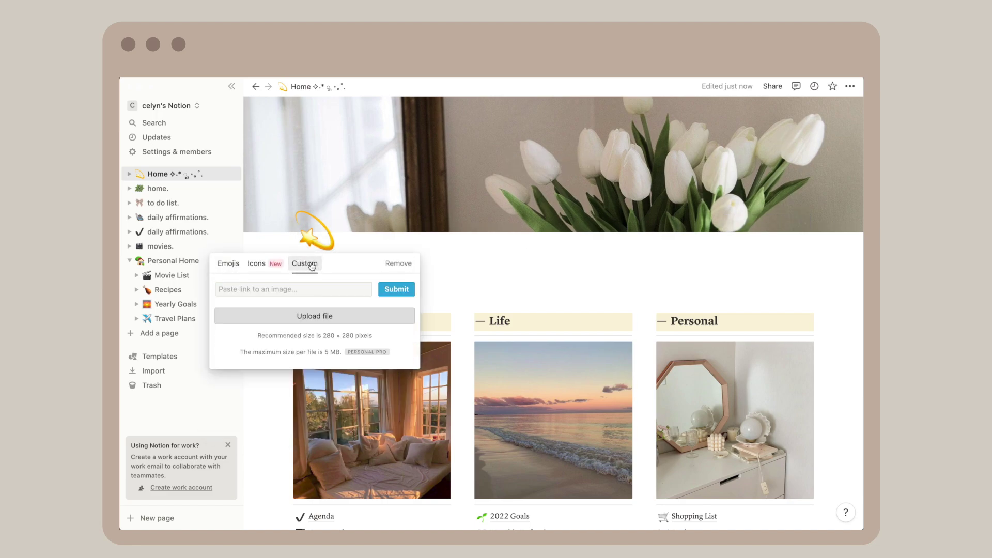
{"action": "left_click", "coordinate": [315, 316]}
{"action": "left_click", "coordinate": [323, 171]}
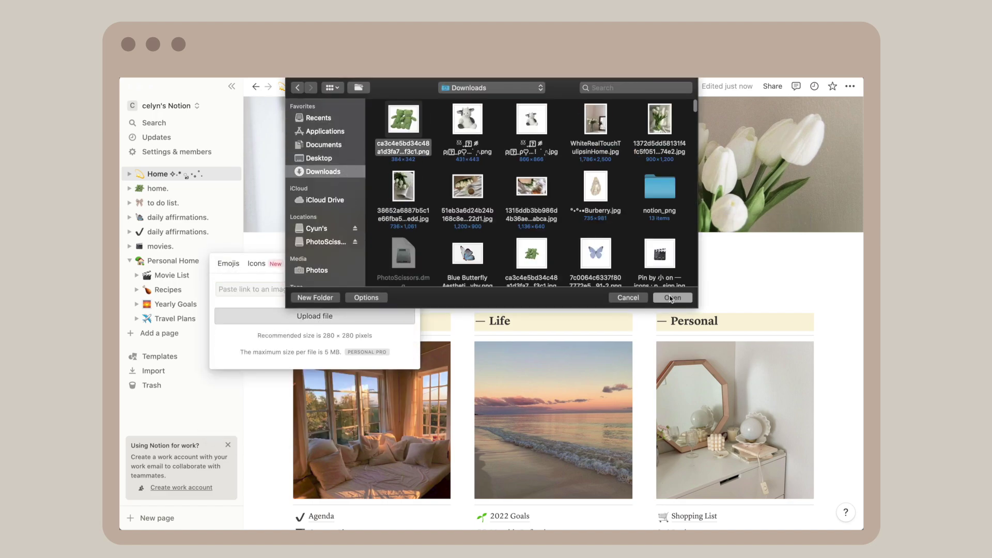
{"action": "left_click", "coordinate": [670, 297]}
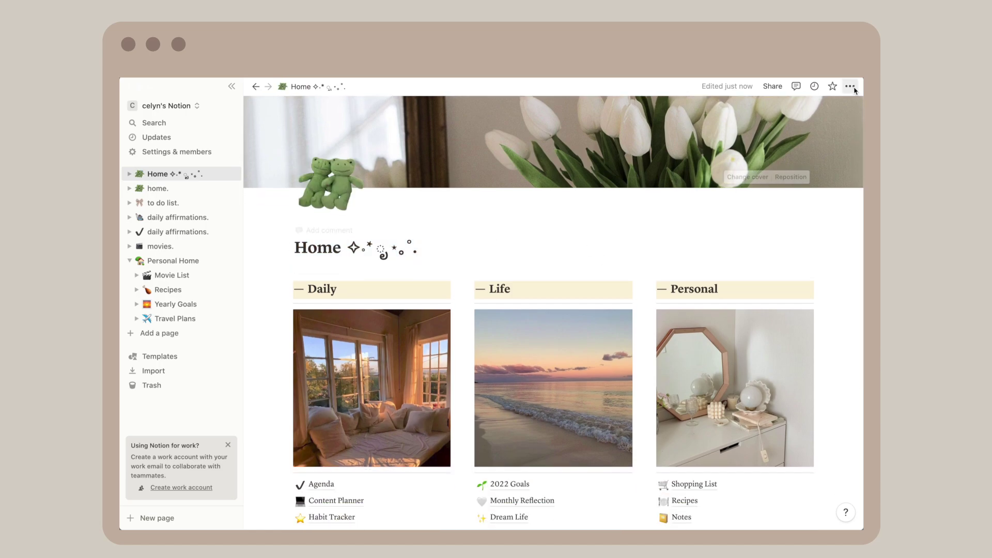
{"action": "left_click", "coordinate": [849, 86]}
- Keep the page font on Default and retitle the page 'home.'
{"action": "left_click", "coordinate": [831, 130]}
{"action": "left_click", "coordinate": [758, 129]}
{"action": "left_click_drag", "start_coordinate": [428, 251], "coordinate": [249, 251]}
{"action": "type", "text": "home."}
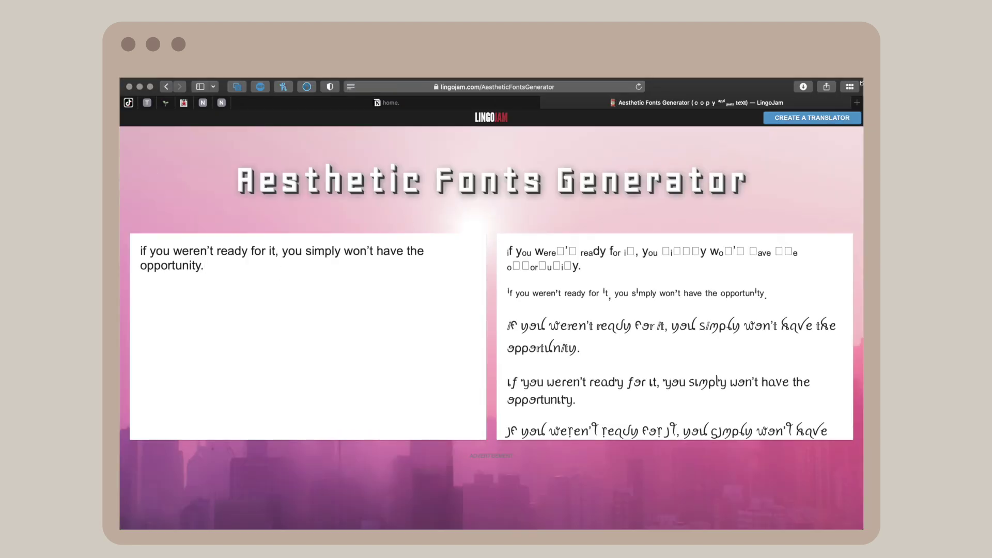
{"action": "scroll", "coordinate": [754, 352], "scroll_direction": "down", "scroll_amount": 5}
{"action": "scroll", "coordinate": [754, 352], "scroll_direction": "down", "scroll_amount": 10}
- Give the pasted quote line a green background colour
{"action": "left_click_drag", "start_coordinate": [832, 346], "coordinate": [509, 349]}
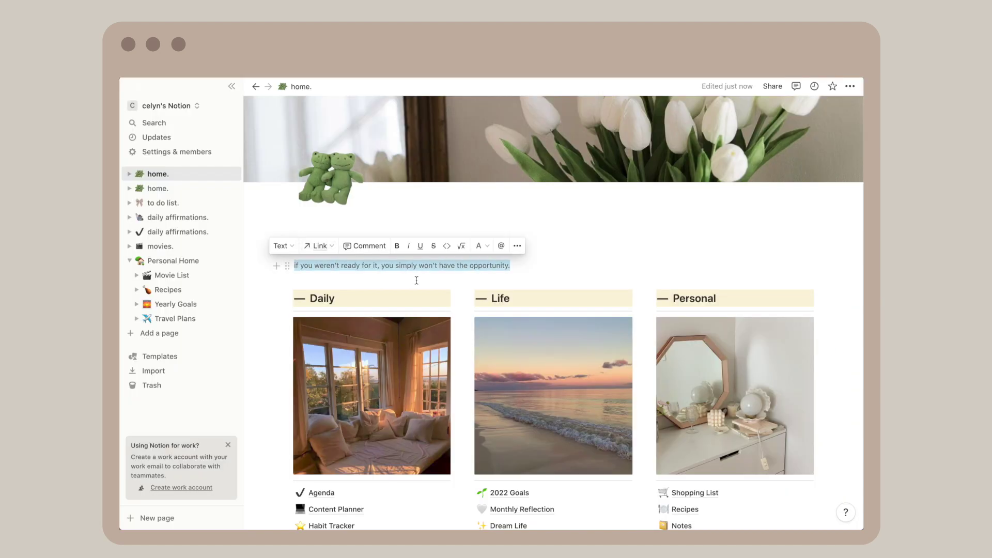
{"action": "left_click_drag", "start_coordinate": [294, 272], "coordinate": [528, 272]}
{"action": "left_click", "coordinate": [537, 250]}
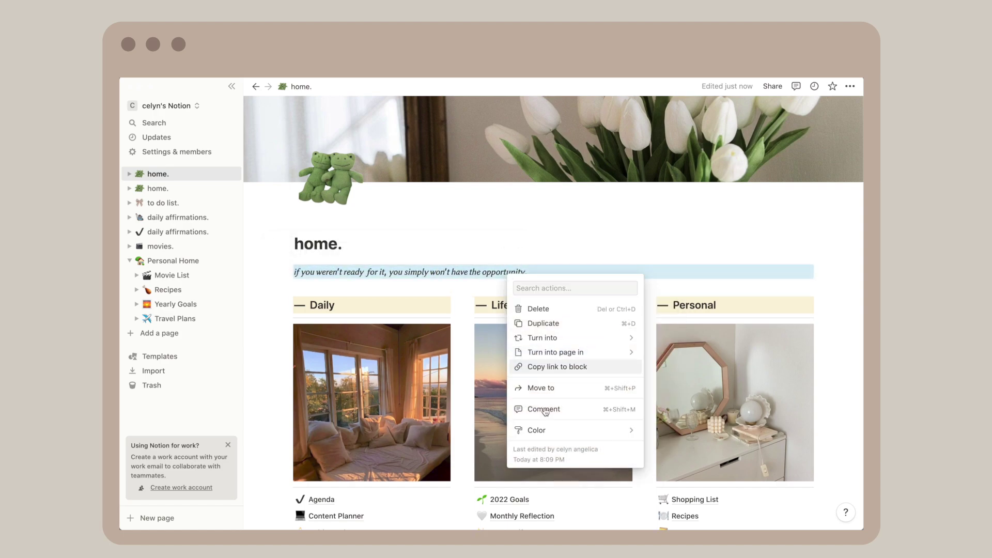
{"action": "mouse_move", "coordinate": [548, 431]}
{"action": "scroll", "coordinate": [680, 447], "scroll_direction": "down", "scroll_amount": 2}
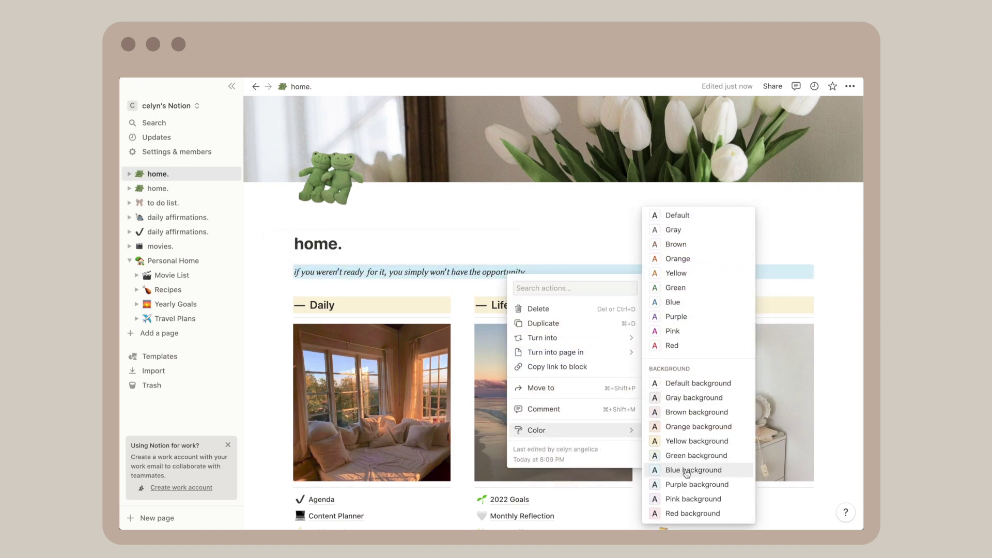
{"action": "left_click", "coordinate": [690, 512]}
{"action": "scroll", "coordinate": [579, 279], "scroll_direction": "down", "scroll_amount": 3}
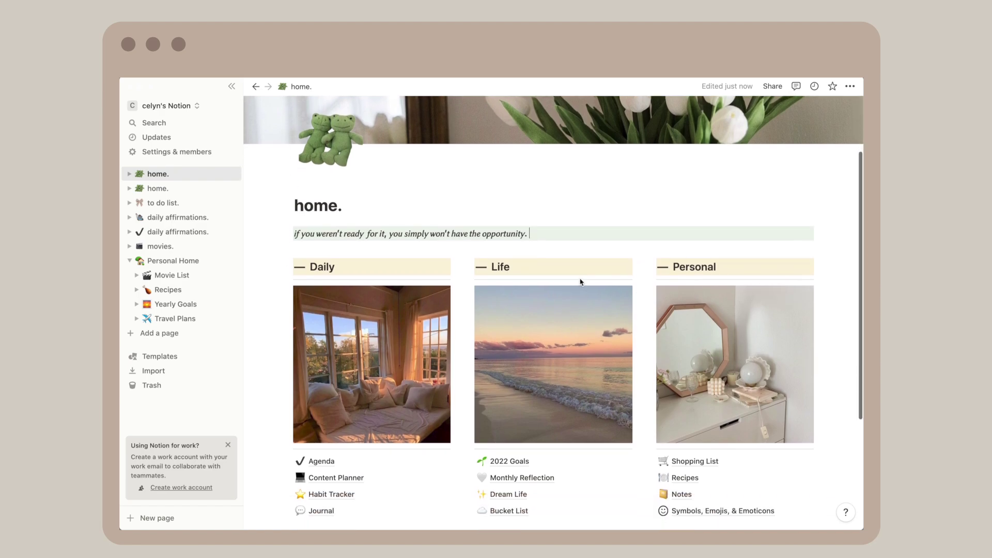
- Make the 'daily.' heading text gray
{"action": "left_click", "coordinate": [436, 229]}
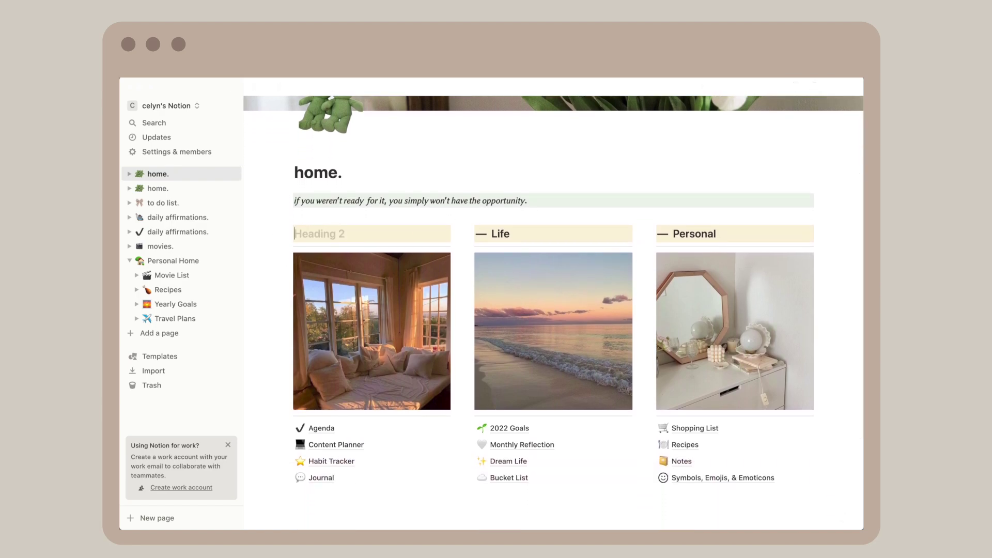
{"action": "triple_click", "coordinate": [315, 234]}
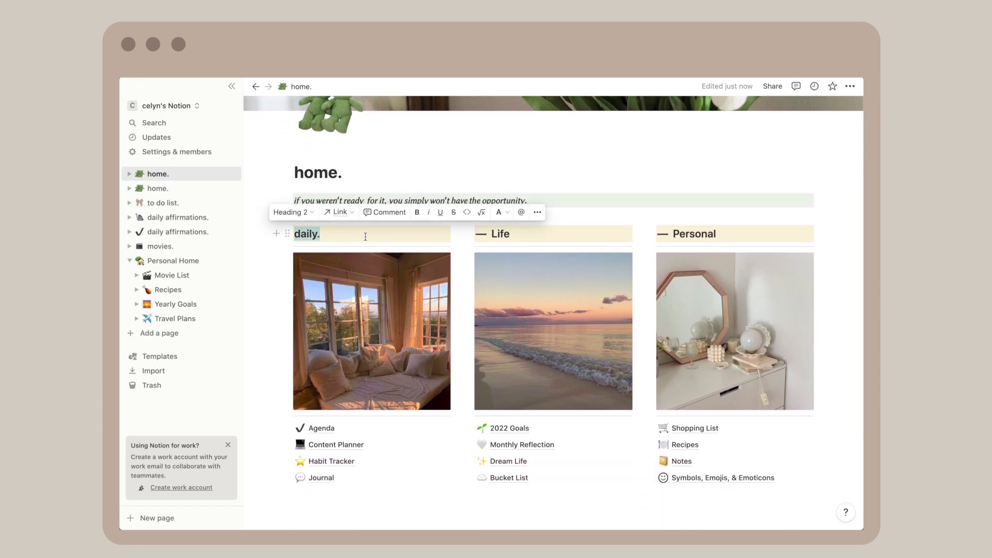
{"action": "left_click", "coordinate": [543, 212]}
{"action": "mouse_move", "coordinate": [609, 367]}
{"action": "left_click", "coordinate": [723, 285]}
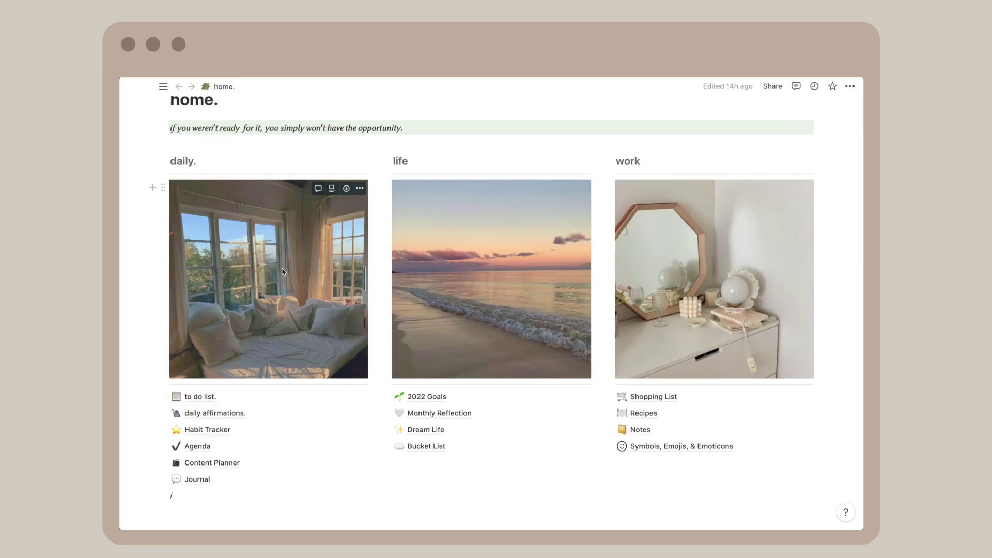
- Replace the daily section image with a newly uploaded photo
{"action": "right_click", "coordinate": [282, 271]}
{"action": "left_click", "coordinate": [310, 395]}
{"action": "left_click", "coordinate": [268, 412]}
{"action": "left_click", "coordinate": [667, 294]}
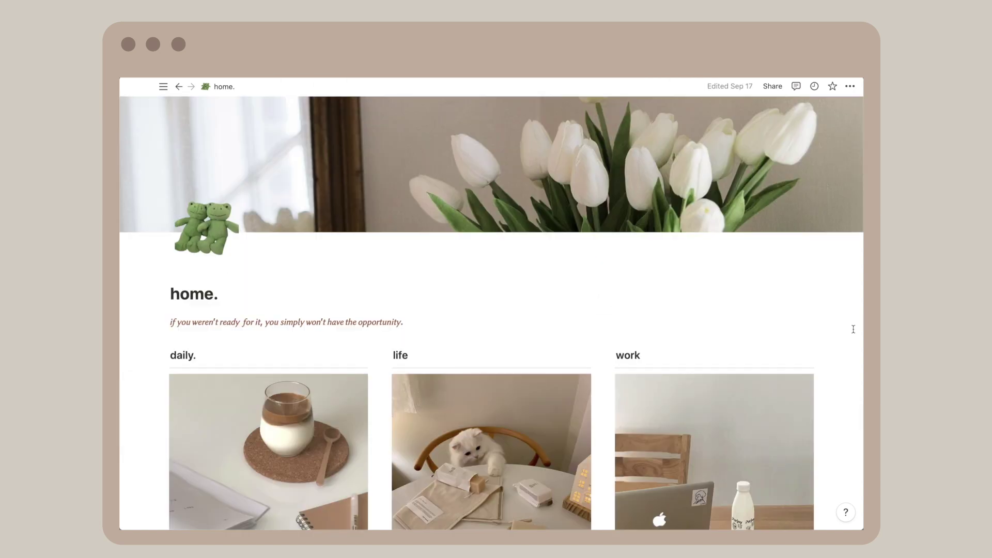
- Scroll down the home page to show the link lists under daily, life and work
{"action": "scroll", "coordinate": [853, 329], "scroll_direction": "down", "scroll_amount": 5}
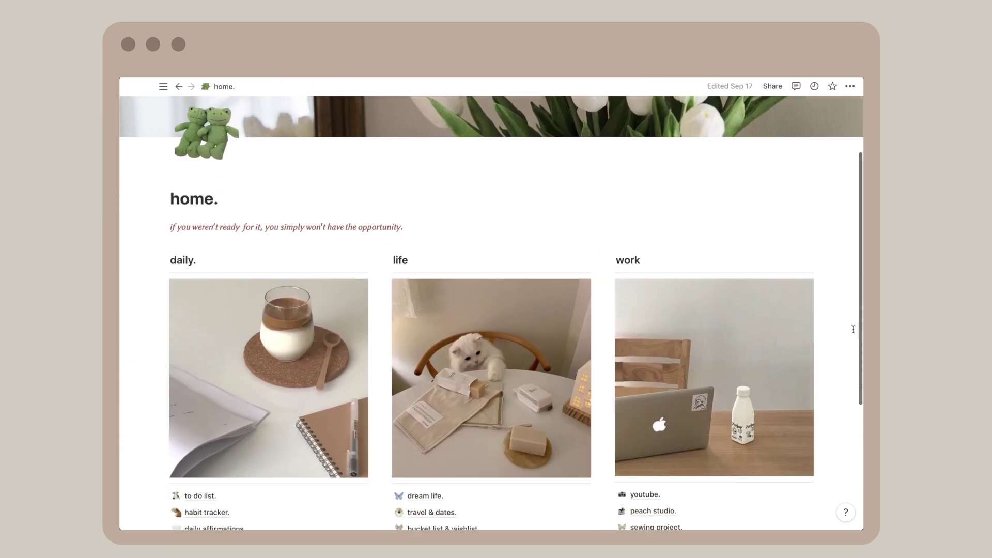
{"action": "scroll", "coordinate": [853, 329], "scroll_direction": "down", "scroll_amount": 5}
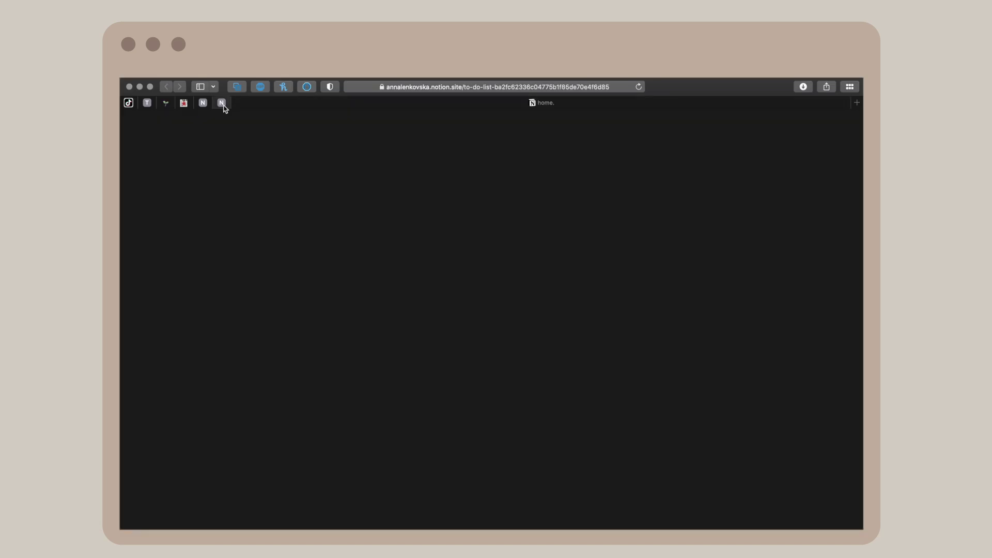
- Duplicate the to-do list template from Safari into your Notion workspace
{"action": "left_click_drag", "start_coordinate": [224, 107], "coordinate": [272, 107]}
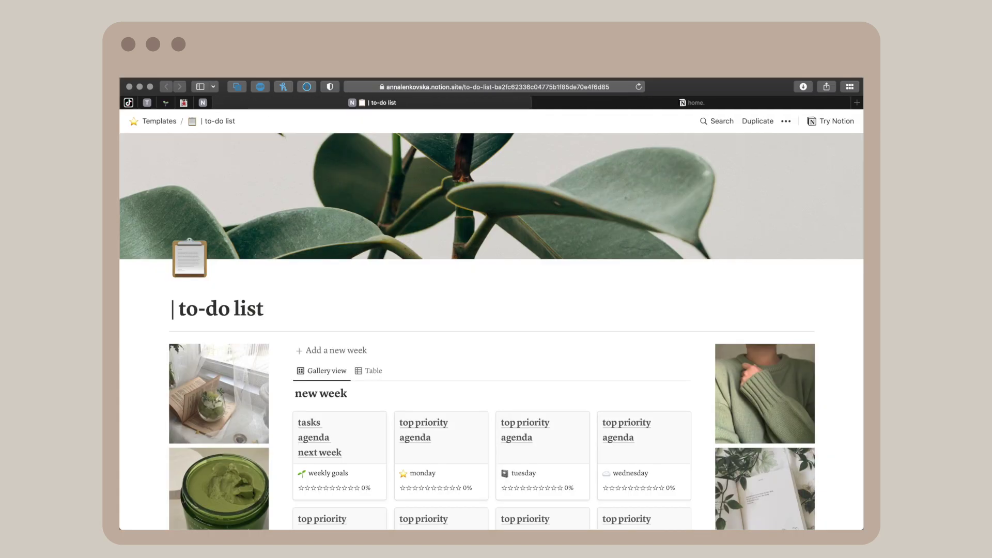
{"action": "left_click", "coordinate": [754, 122]}
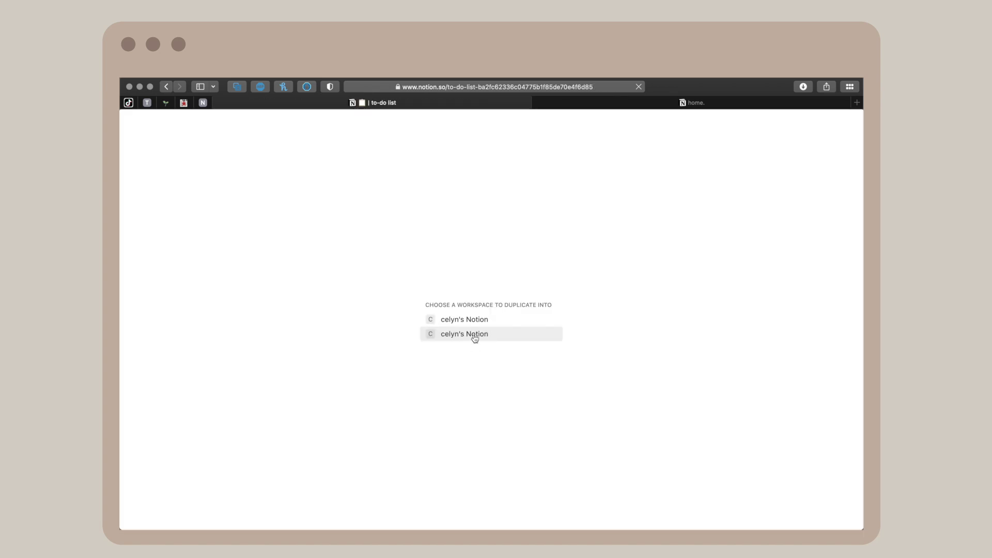
{"action": "left_click", "coordinate": [474, 334]}
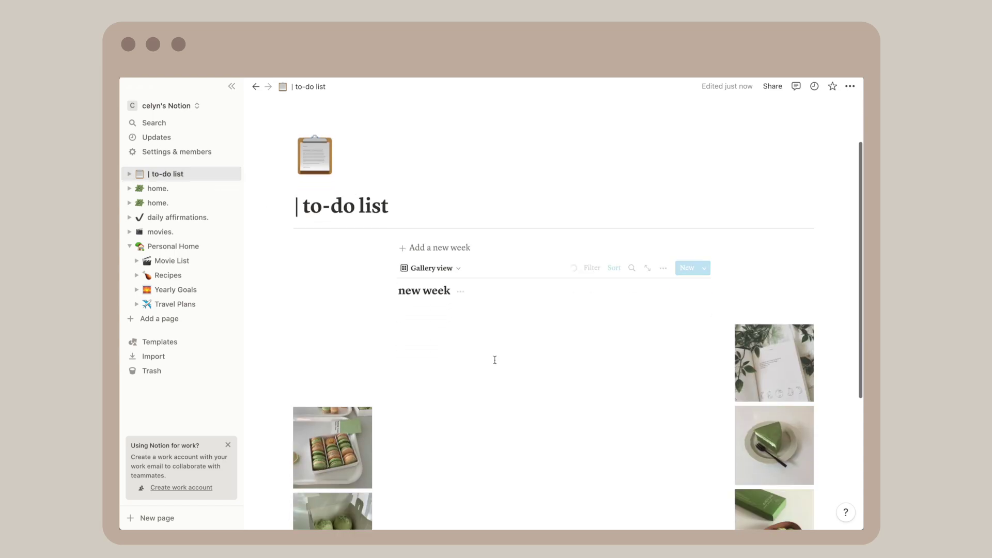
{"action": "scroll", "coordinate": [494, 361], "scroll_direction": "down", "scroll_amount": 3}
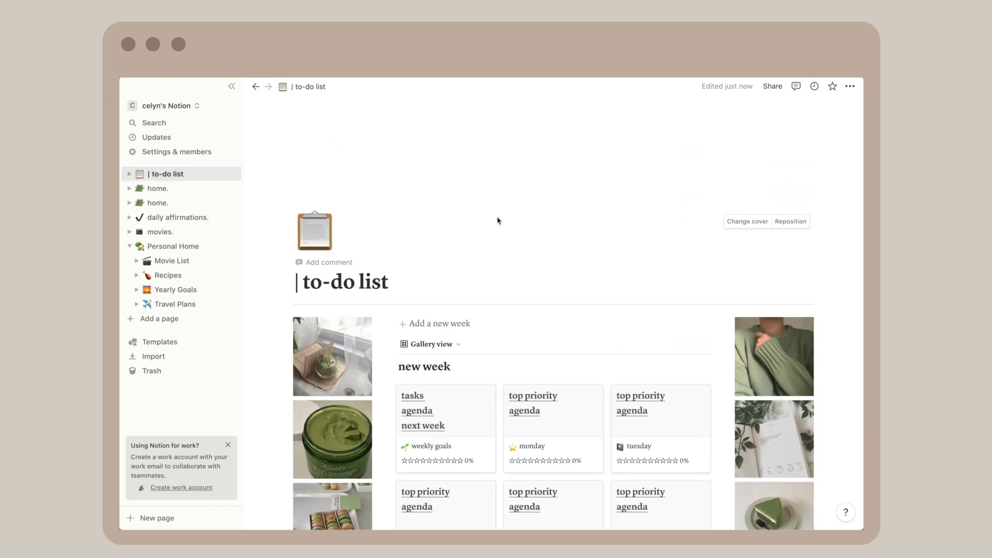
{"action": "scroll", "coordinate": [670, 316], "scroll_direction": "down", "scroll_amount": 4}
{"action": "scroll", "coordinate": [660, 286], "scroll_direction": "up", "scroll_amount": 2}
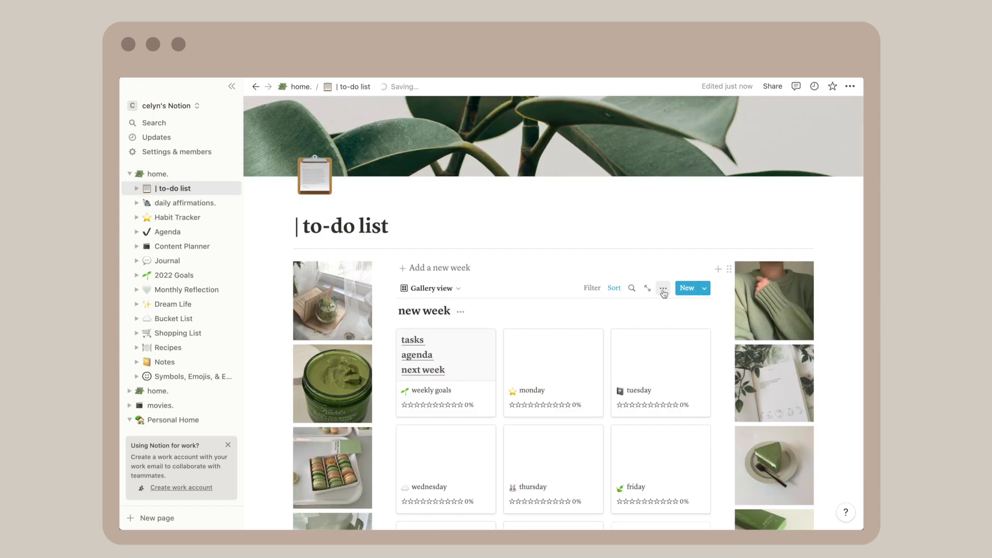
- Delete the gallery and table views and the Add a new week block
{"action": "left_click", "coordinate": [663, 288]}
{"action": "left_click", "coordinate": [616, 494]}
{"action": "left_click", "coordinate": [550, 313]}
{"action": "left_click", "coordinate": [629, 422]}
{"action": "left_click", "coordinate": [562, 313]}
{"action": "right_click", "coordinate": [704, 183]}
{"action": "left_click", "coordinate": [729, 216]}
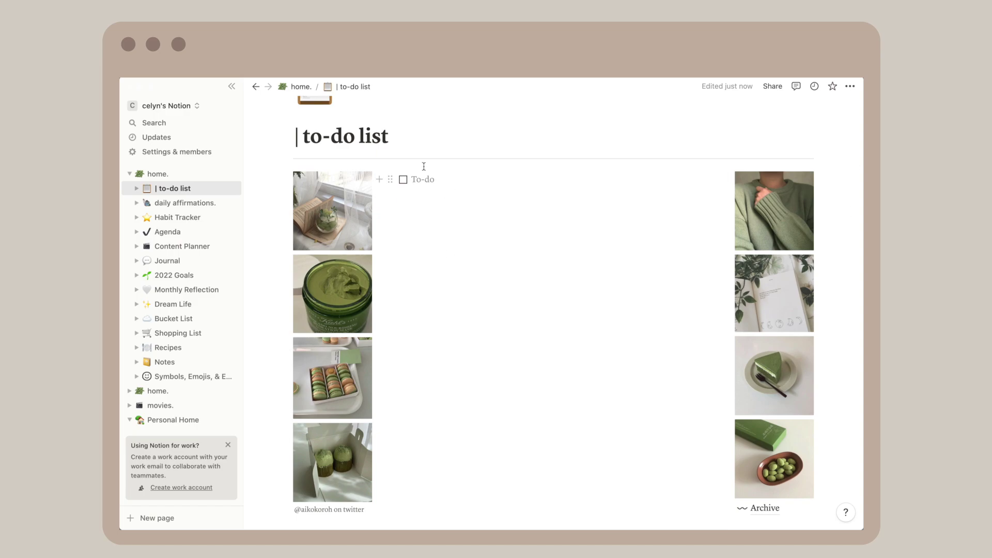
- Type a 'daily to do list' heading and switch the page to the Default font
{"action": "key", "text": "BackSpace"}
{"action": "type", "text": "daily to d"}
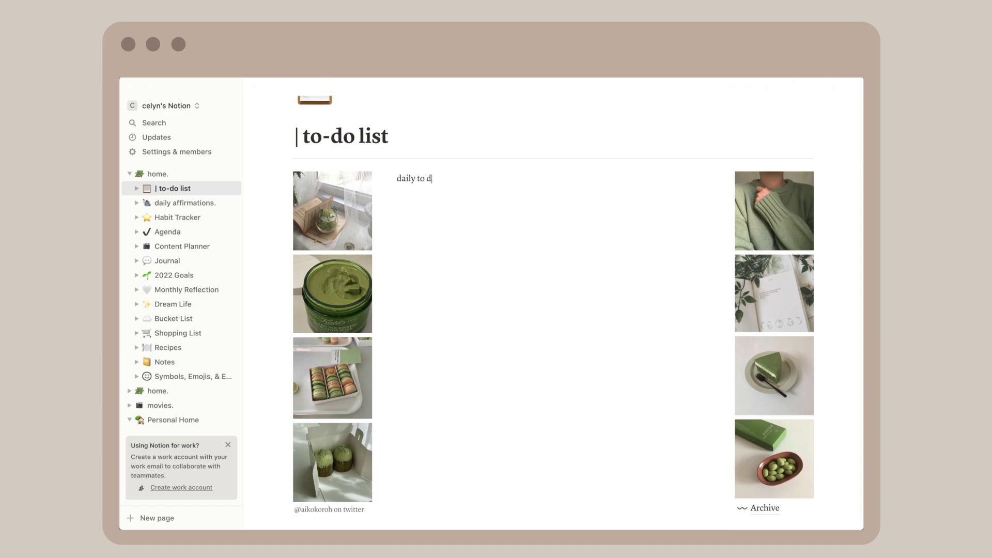
{"action": "scroll", "coordinate": [459, 180], "scroll_direction": "up", "scroll_amount": 1}
{"action": "left_click", "coordinate": [850, 85]}
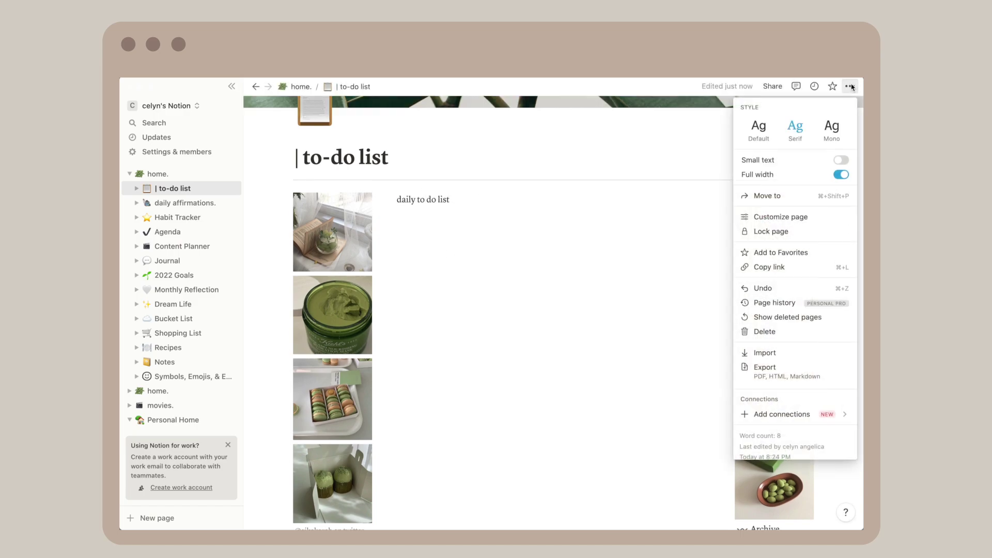
{"action": "left_click", "coordinate": [758, 126]}
{"action": "left_click", "coordinate": [568, 202]}
- Add three 'note' to-do checkboxes and tick the first one
{"action": "type", "text": "/"}
{"action": "left_click", "coordinate": [433, 311]}
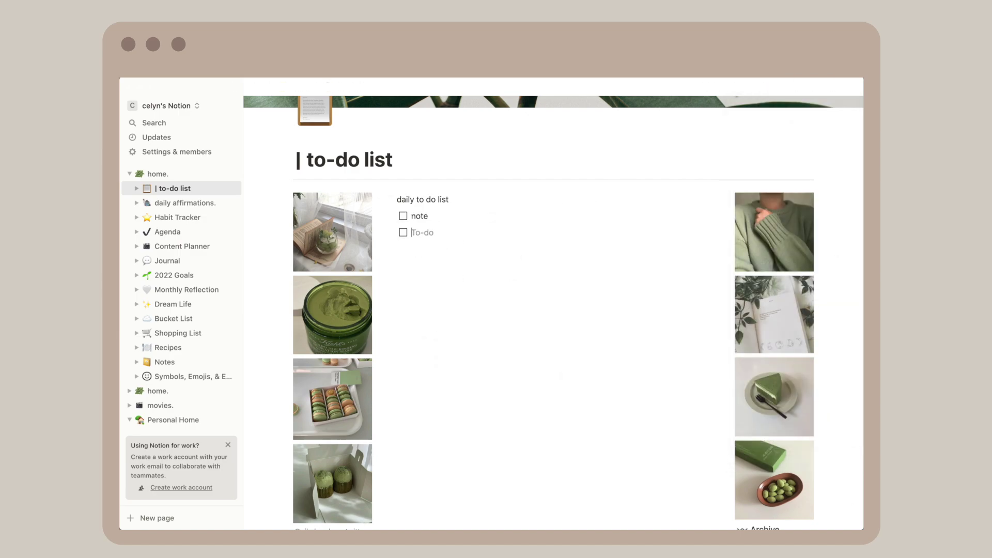
{"action": "left_click", "coordinate": [403, 216]}
{"action": "scroll", "coordinate": [442, 246], "scroll_direction": "down", "scroll_amount": 3}
{"action": "scroll", "coordinate": [413, 217], "scroll_direction": "up", "scroll_amount": 2}
- Retitle the page 'to do list.'
{"action": "left_click", "coordinate": [362, 102]}
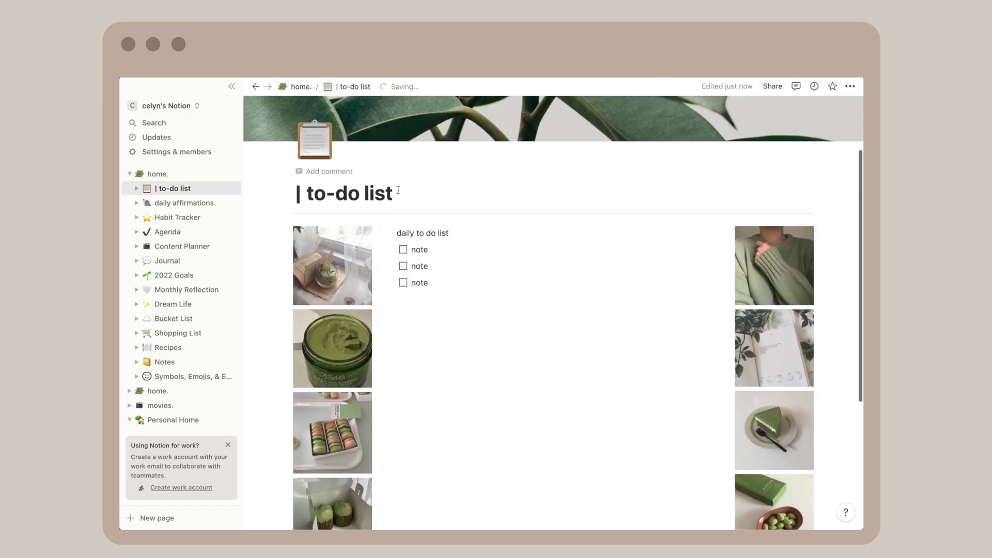
{"action": "key", "text": "BackSpace"}
{"action": "key", "text": "BackSpace"}
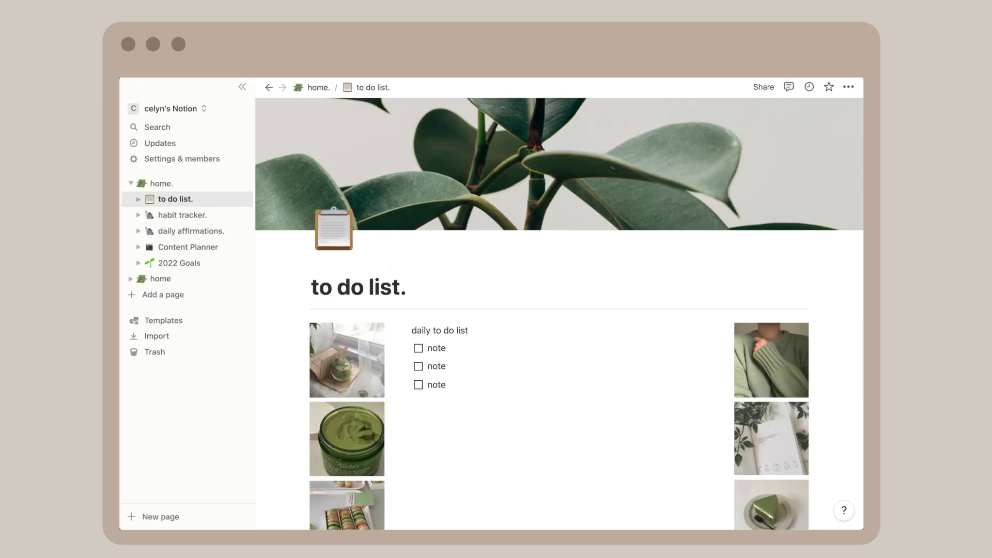
{"action": "scroll", "coordinate": [686, 192], "scroll_direction": "down", "scroll_amount": 3}
- Upload the book-and-mug image from Downloads as the page cover
{"action": "scroll", "coordinate": [687, 193], "scroll_direction": "up", "scroll_amount": 3}
{"action": "left_click", "coordinate": [726, 222]}
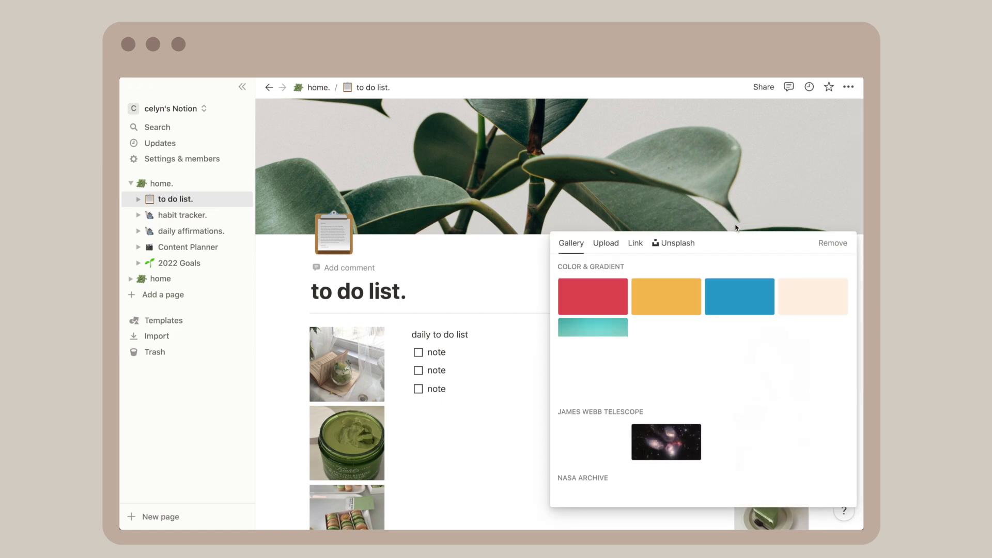
{"action": "left_click", "coordinate": [604, 244]}
{"action": "left_click", "coordinate": [673, 270]}
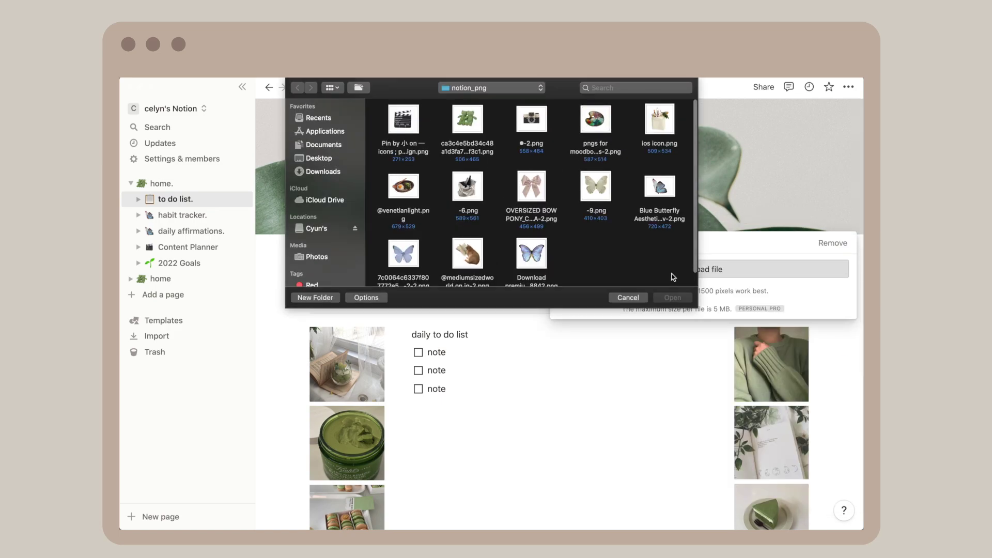
{"action": "left_click", "coordinate": [320, 172]}
{"action": "left_click", "coordinate": [460, 121]}
{"action": "left_click", "coordinate": [667, 297]}
- Hide the sidebar and upload the cow image as the page icon
{"action": "key", "text": "ctrl+backslash"}
{"action": "left_click", "coordinate": [201, 223]}
{"action": "left_click", "coordinate": [230, 262]}
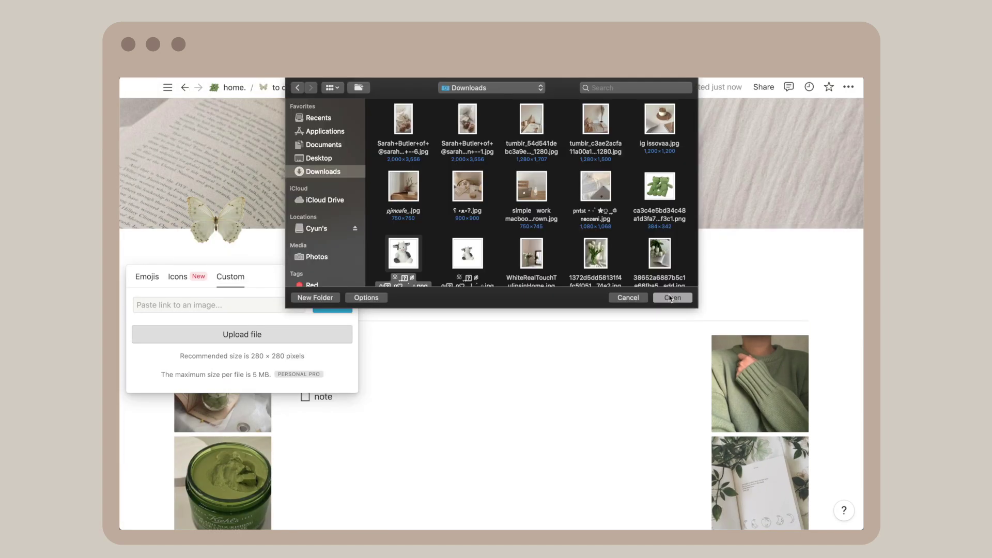
{"action": "left_click", "coordinate": [670, 298]}
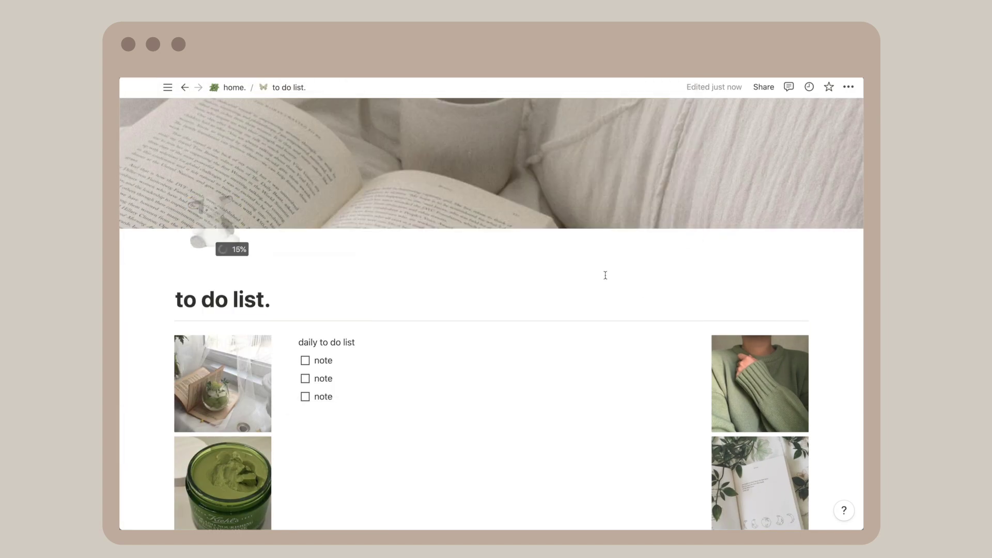
- Rename the 'daily to do list' heading to 'quick tasks'
{"action": "scroll", "coordinate": [362, 294], "scroll_direction": "down", "scroll_amount": 1}
{"action": "triple_click", "coordinate": [363, 292]}
{"action": "type", "text": "qui"}
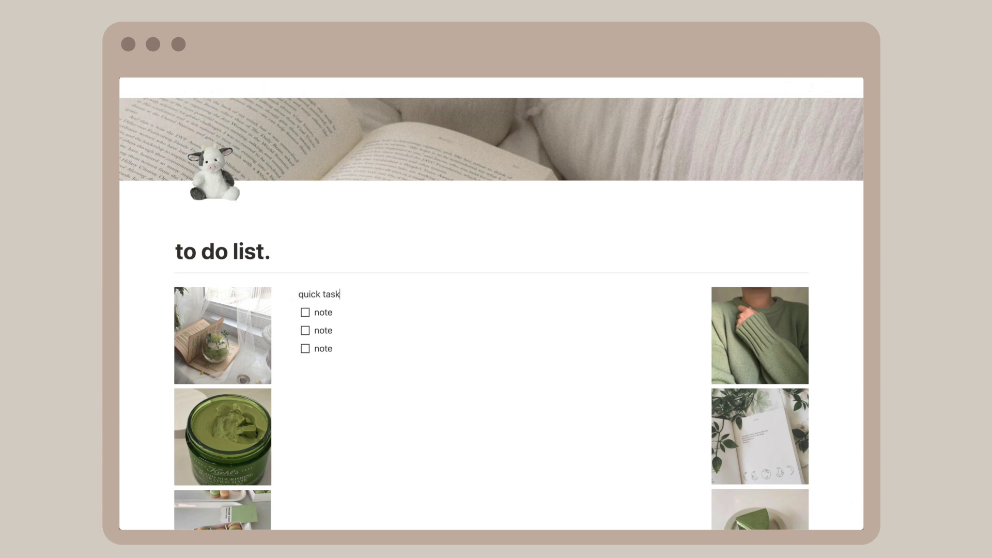
{"action": "type", "text": "ck task"}
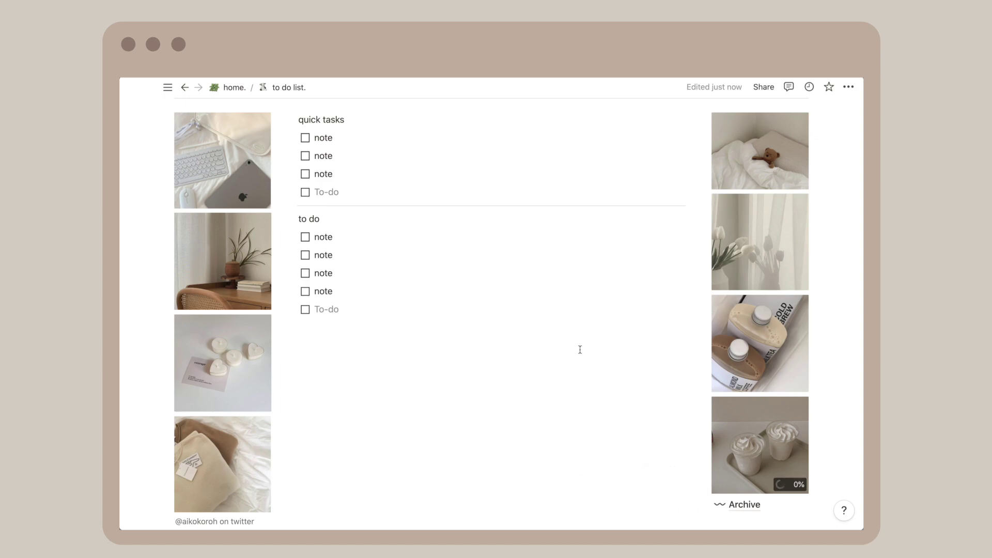
{"action": "scroll", "coordinate": [580, 350], "scroll_direction": "up", "scroll_amount": 5}
{"action": "scroll", "coordinate": [580, 350], "scroll_direction": "down", "scroll_amount": 4}
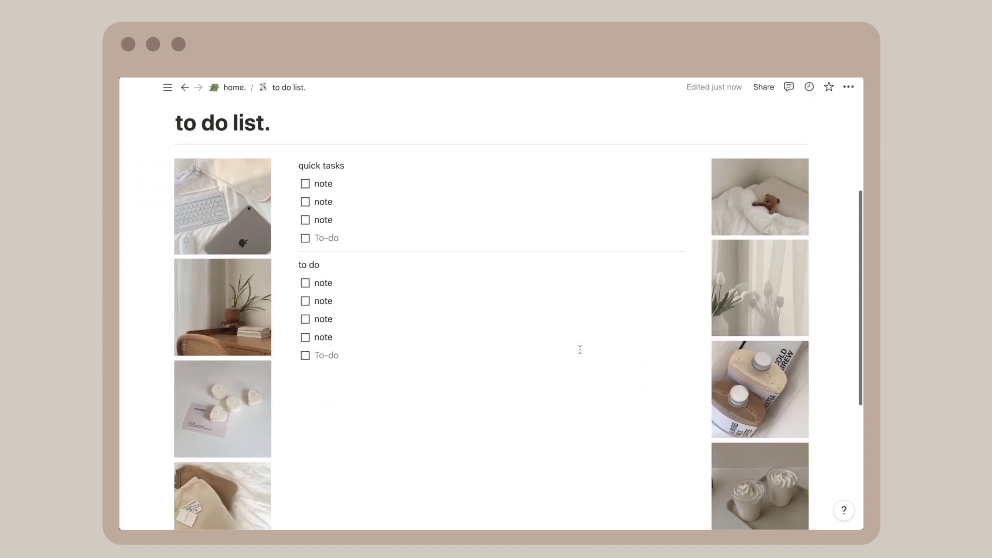
{"action": "scroll", "coordinate": [579, 350], "scroll_direction": "down", "scroll_amount": 3}
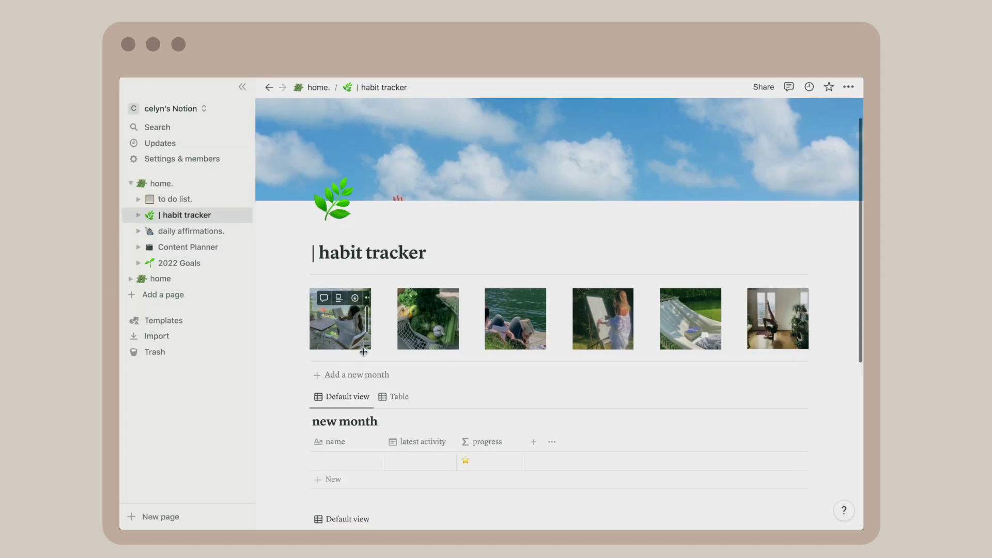
- Upload the butterfly image as the habit tracker's page icon
{"action": "left_click", "coordinate": [332, 199]}
{"action": "left_click", "coordinate": [321, 216]}
{"action": "left_click", "coordinate": [365, 273]}
{"action": "left_click", "coordinate": [672, 297]}
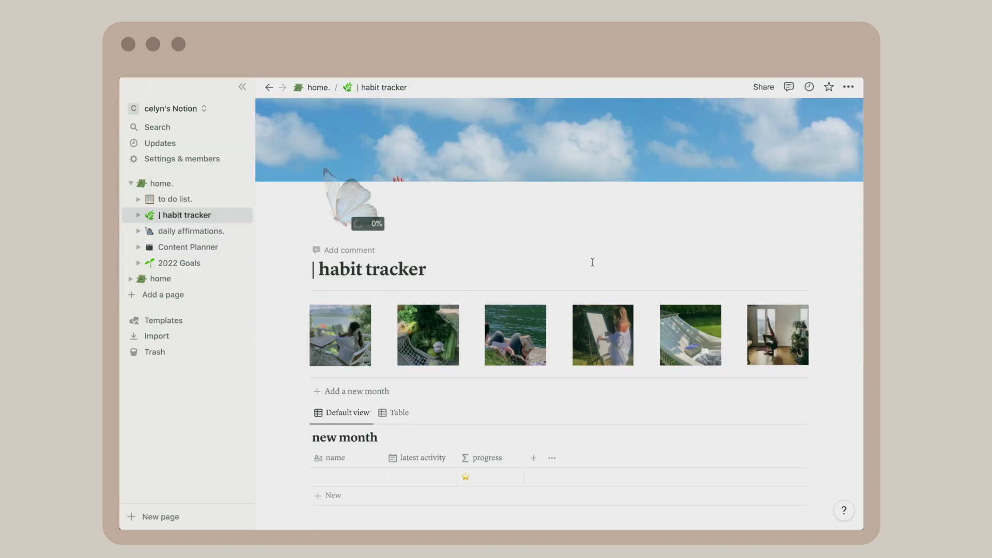
- Delete the image gallery, switch the page to the Default font, and finish the title 'habit tracker.'
{"action": "scroll", "coordinate": [568, 258], "scroll_direction": "down", "scroll_amount": 2}
{"action": "left_click_drag", "start_coordinate": [826, 290], "coordinate": [592, 259]}
{"action": "key", "text": "Delete"}
{"action": "left_click", "coordinate": [292, 216]}
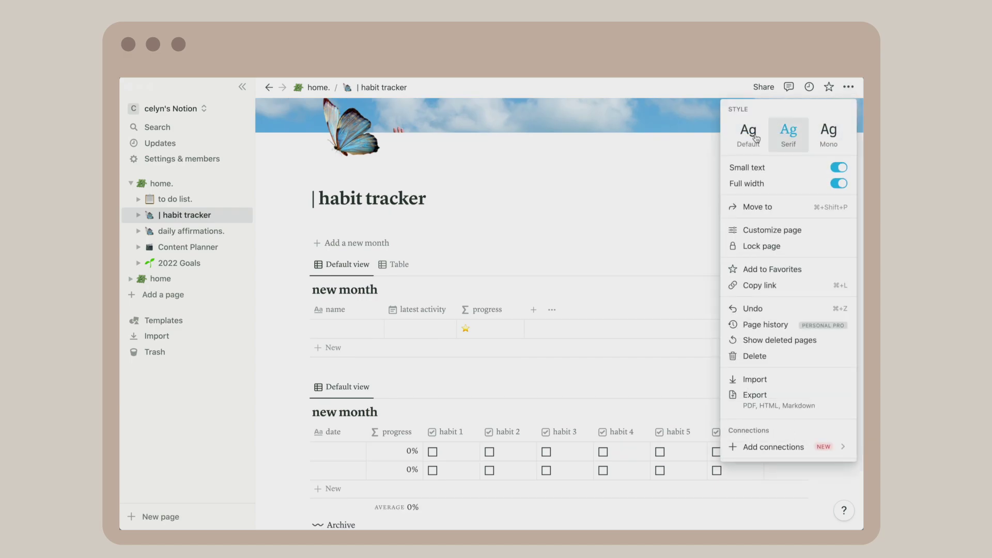
{"action": "left_click", "coordinate": [749, 133]}
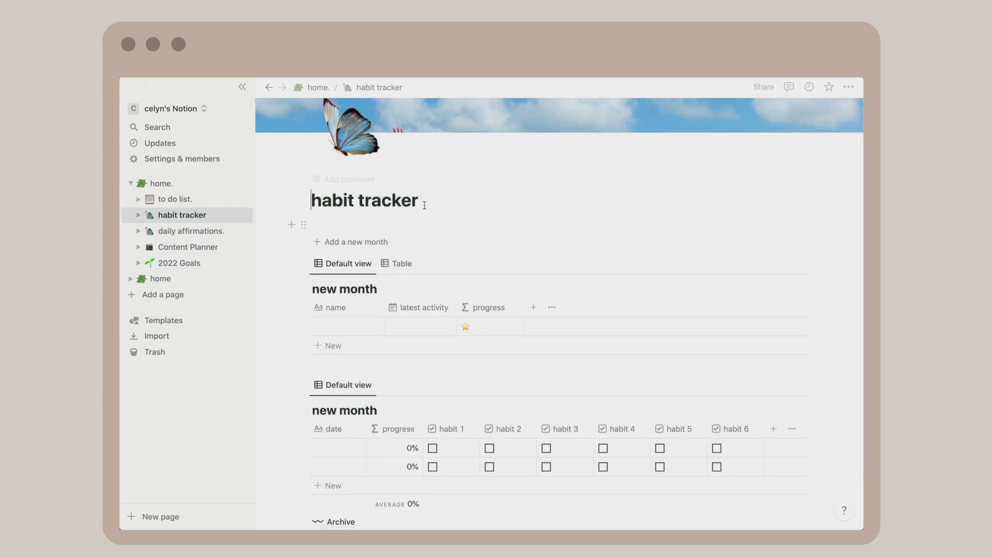
{"action": "type", "text": "."}
- Delete the first new month database, leaving the monday–sunday rows
{"action": "scroll", "coordinate": [824, 336], "scroll_direction": "down", "scroll_amount": 1}
{"action": "left_click_drag", "start_coordinate": [825, 335], "coordinate": [568, 202]}
{"action": "key", "text": "Delete"}
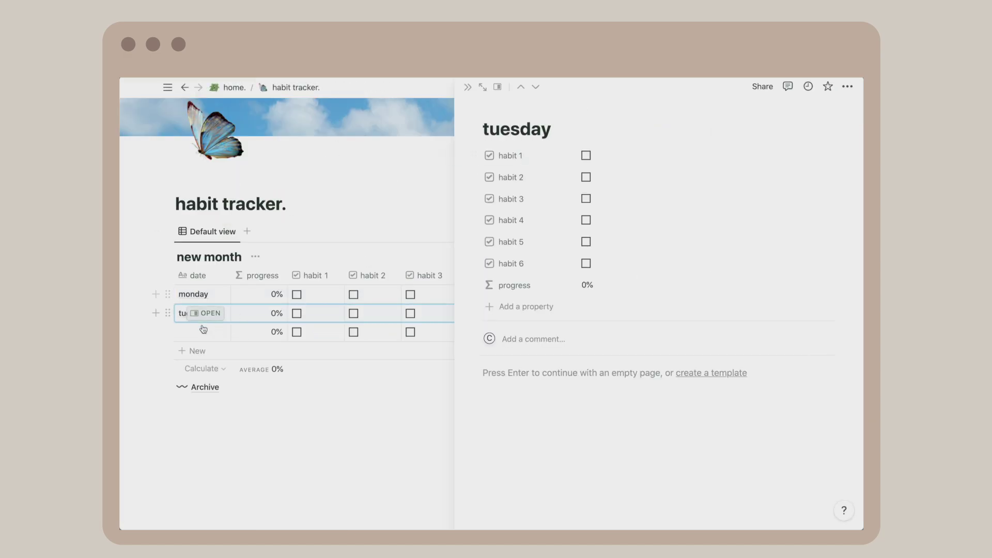
{"action": "key", "text": "Escape"}
{"action": "key", "text": "Escape"}
- Rename the habit columns to 10k steps, morning stretch, moisturiser, affirmation, and tick Monday's 10k steps
{"action": "left_click", "coordinate": [319, 275]}
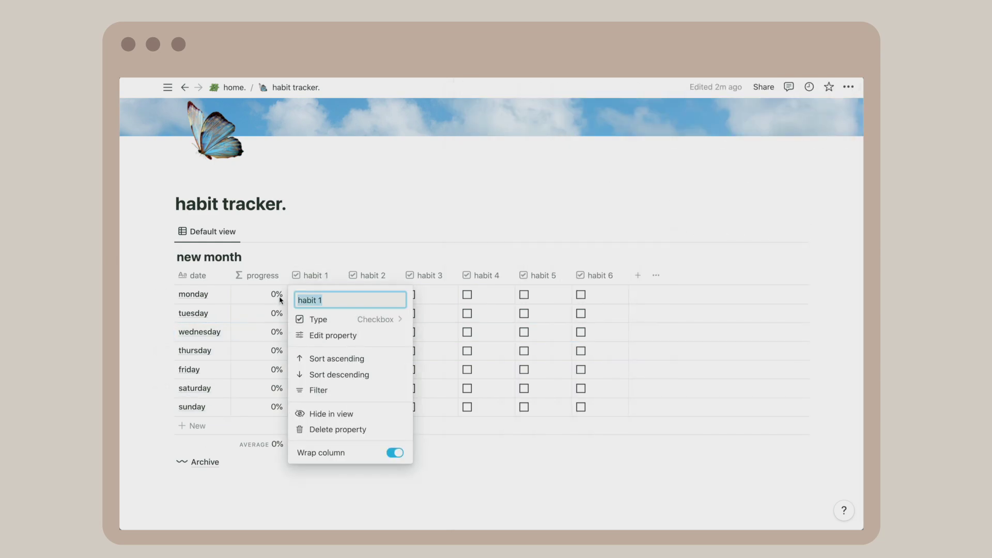
{"action": "key", "text": "Return"}
{"action": "left_click", "coordinate": [373, 276]}
{"action": "type", "text": "morning stretch"}
{"action": "key", "text": "Return"}
{"action": "left_click", "coordinate": [429, 275]}
{"action": "type", "text": "moisturiser"}
{"action": "key", "text": "Return"}
{"action": "left_click", "coordinate": [475, 275]}
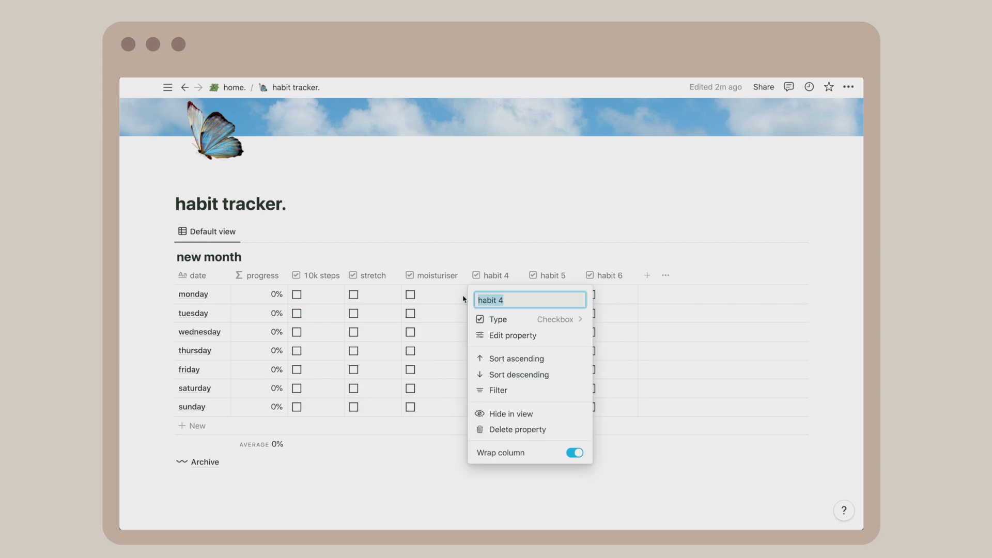
{"action": "key", "text": "Return"}
{"action": "left_click", "coordinate": [296, 294]}
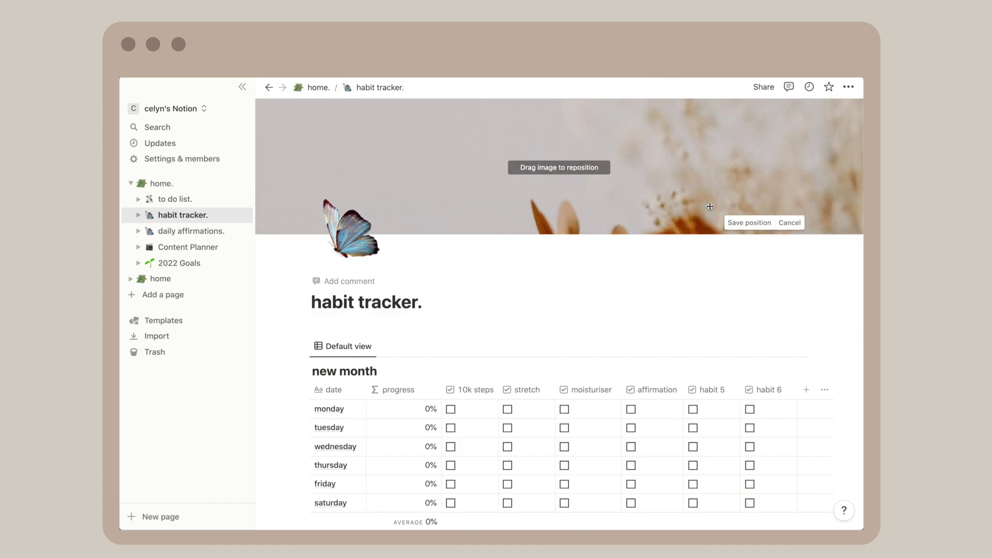
- Save the cover position and upload a custom image as the daily affirmations page icon
{"action": "left_click", "coordinate": [749, 222]}
{"action": "left_click", "coordinate": [350, 227]}
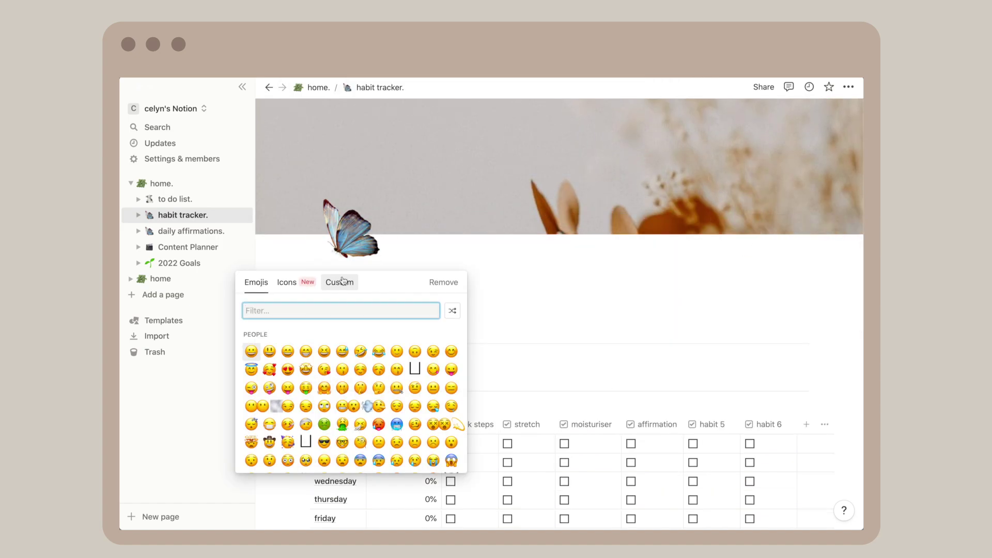
{"action": "left_click", "coordinate": [338, 282]}
{"action": "left_click", "coordinate": [369, 344]}
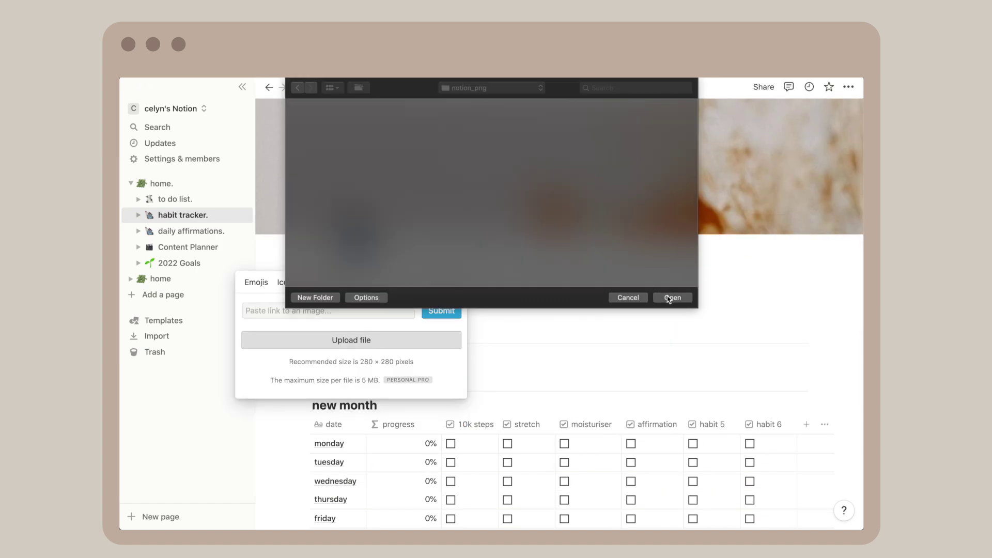
{"action": "left_click", "coordinate": [672, 297]}
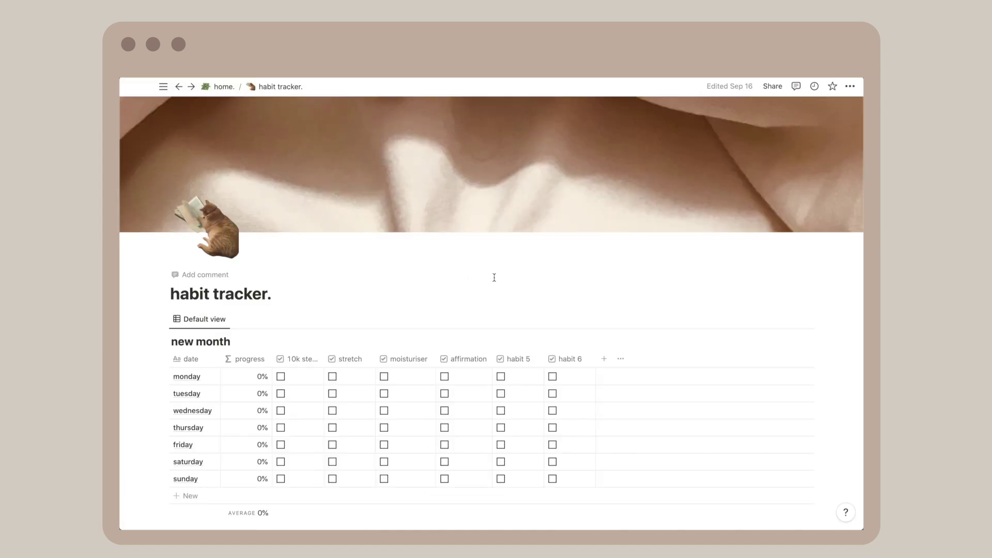
- Choose to upload a new cover image from the computer
{"action": "scroll", "coordinate": [493, 278], "scroll_direction": "down", "scroll_amount": 3}
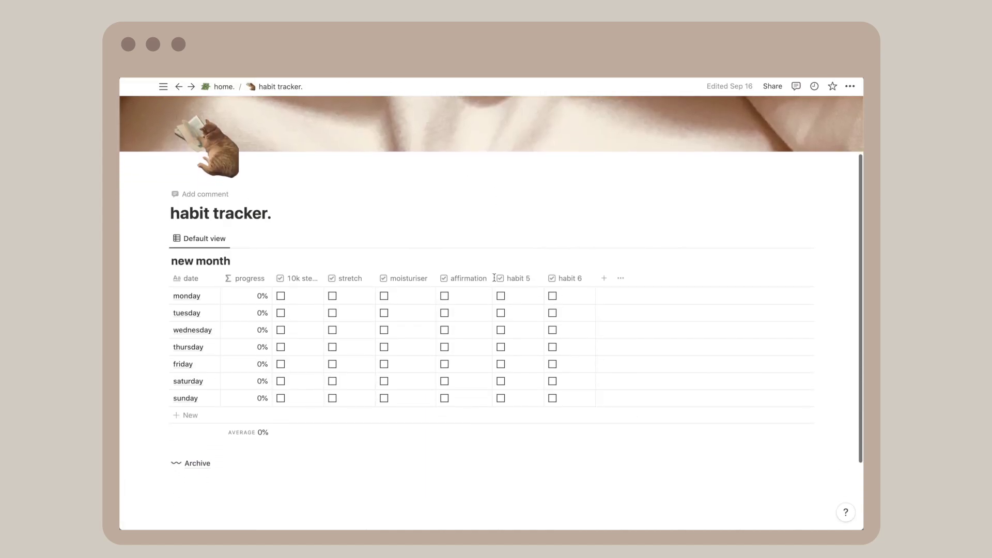
{"action": "scroll", "coordinate": [494, 281], "scroll_direction": "up", "scroll_amount": 3}
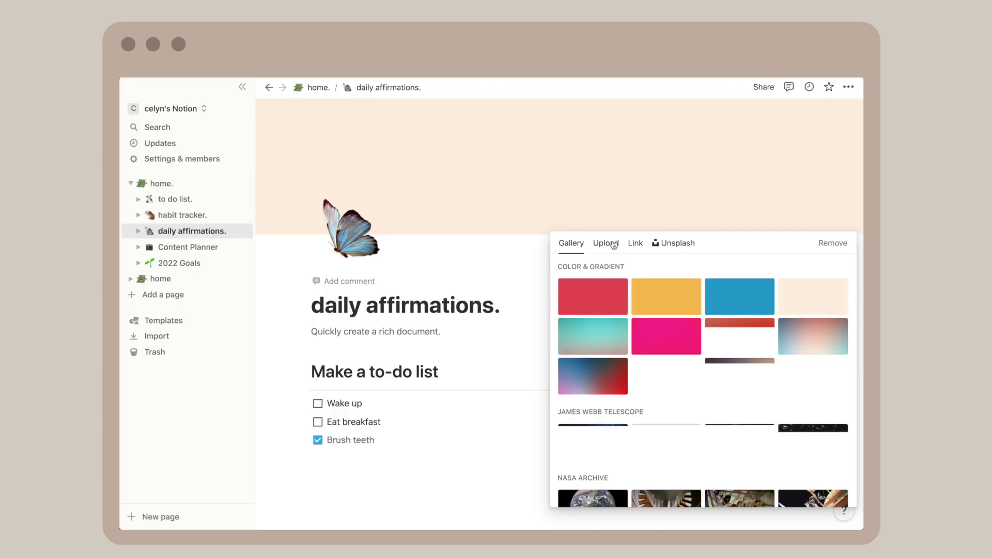
{"action": "left_click", "coordinate": [604, 241]}
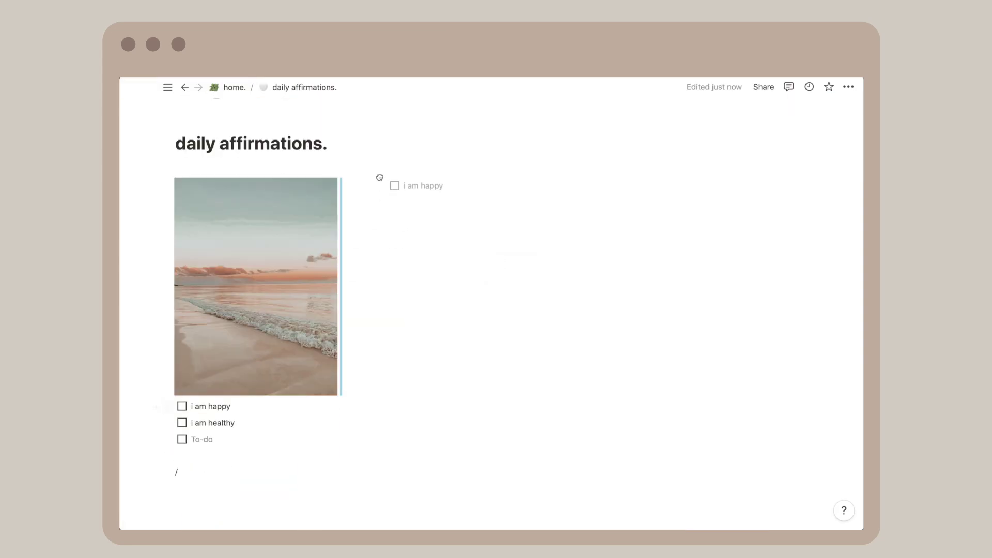
- Place the affirmations beside the beach photo and add a left-aligned, narrower cat photo below
{"action": "left_click_drag", "start_coordinate": [379, 177], "coordinate": [377, 184]}
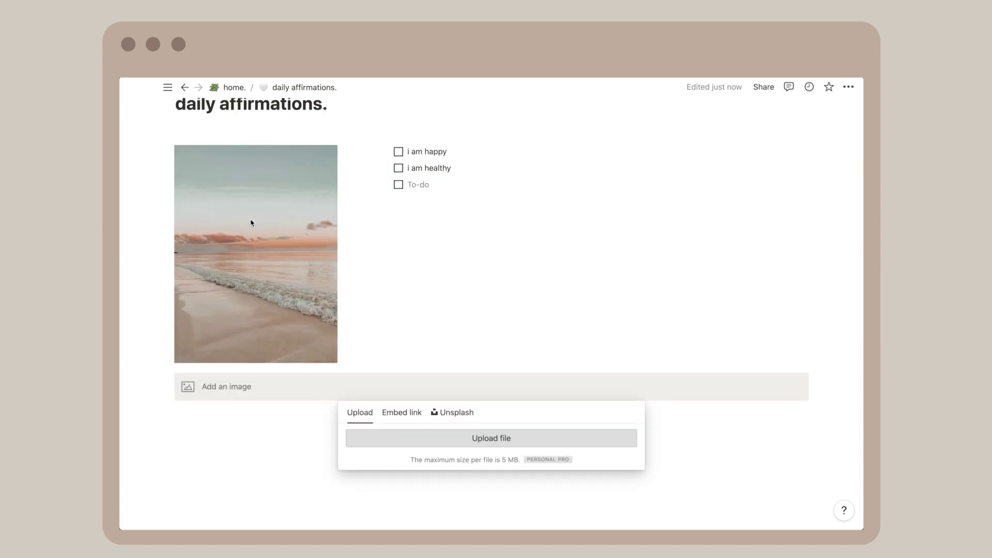
{"action": "left_click", "coordinate": [504, 436]}
{"action": "left_click", "coordinate": [666, 295]}
{"action": "left_click", "coordinate": [554, 335]}
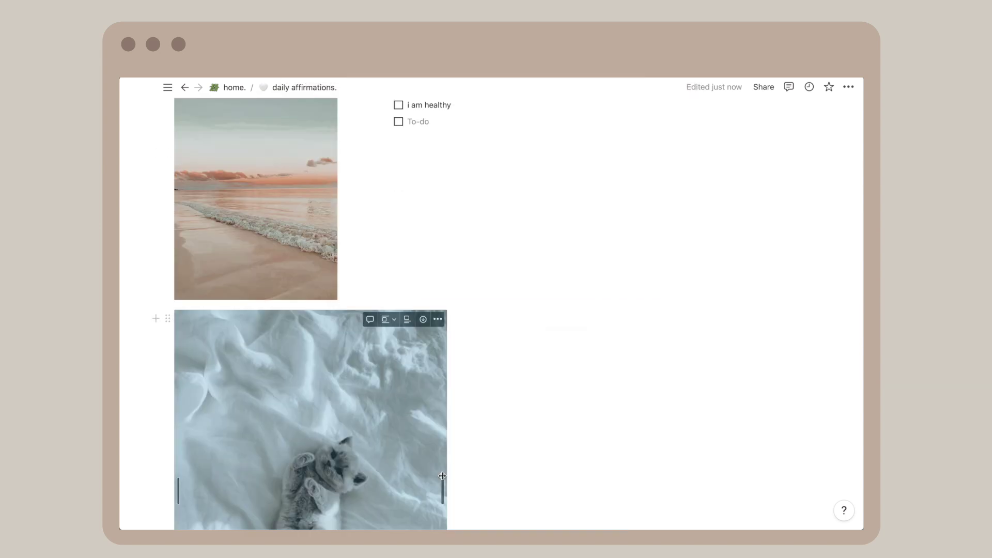
{"action": "left_click_drag", "start_coordinate": [442, 477], "coordinate": [379, 467]}
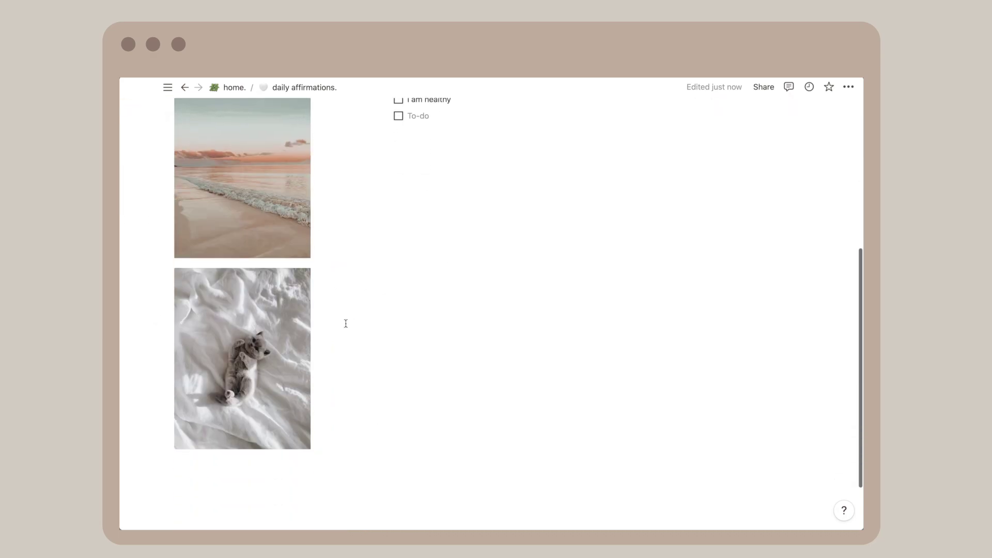
- Add the line 'i am creating the life of my dreams' with a green background
{"action": "scroll", "coordinate": [345, 324], "scroll_direction": "up", "scroll_amount": 5}
{"action": "left_click", "coordinate": [354, 243]}
{"action": "type", "text": "i"}
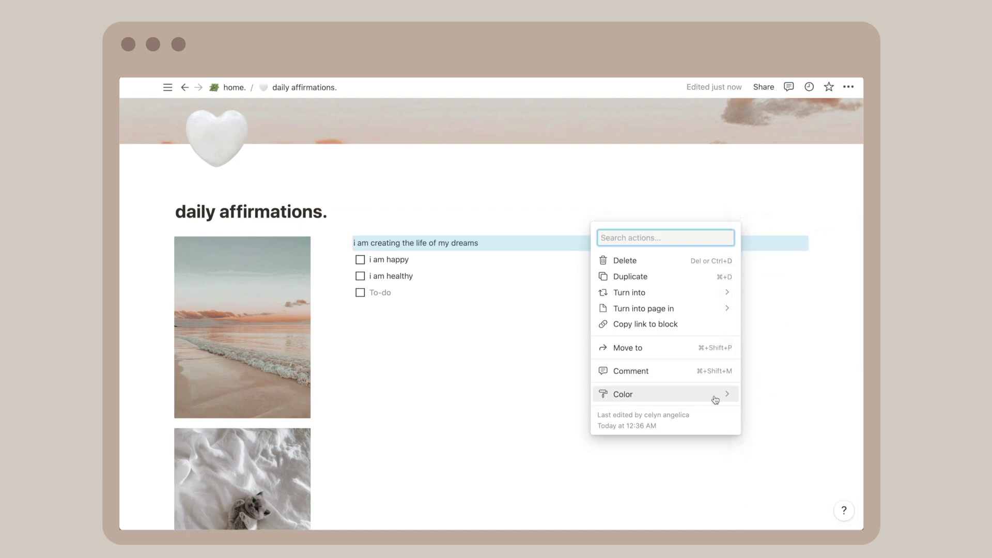
{"action": "scroll", "coordinate": [774, 413], "scroll_direction": "down", "scroll_amount": 3}
{"action": "left_click", "coordinate": [775, 525]}
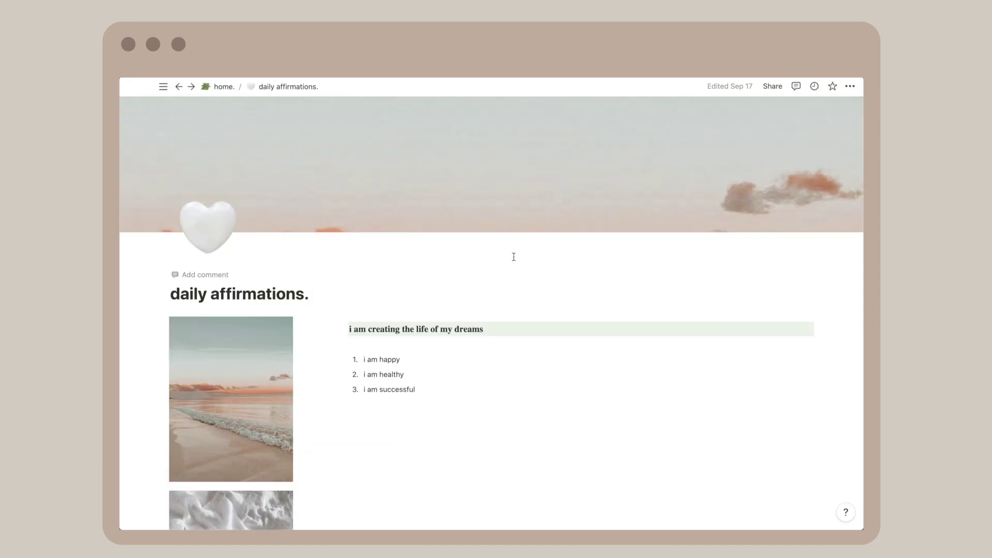
- Scroll down the meals page to review its coffee-cup cover and food-bowl icon
{"action": "scroll", "coordinate": [513, 256], "scroll_direction": "down", "scroll_amount": 5}
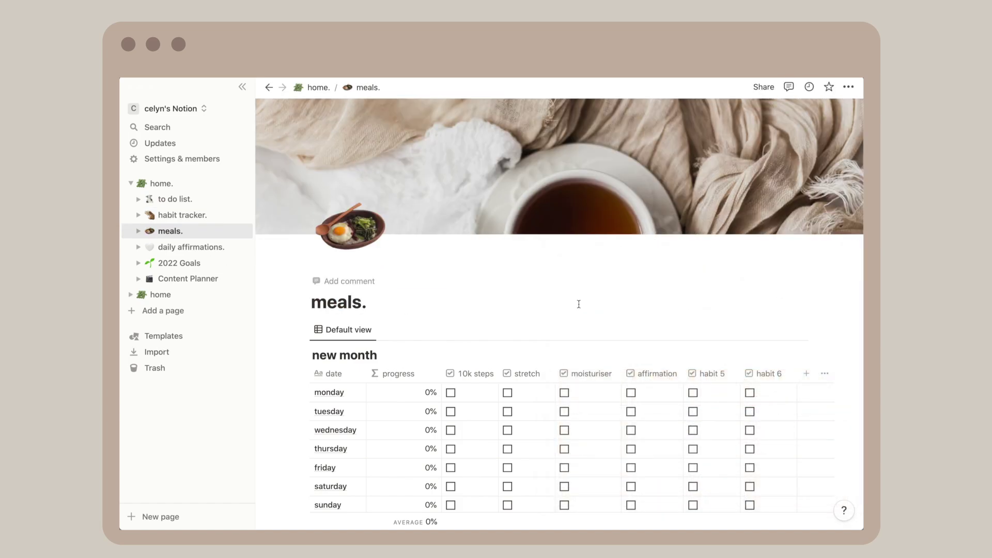
{"action": "scroll", "coordinate": [579, 304], "scroll_direction": "down", "scroll_amount": 2}
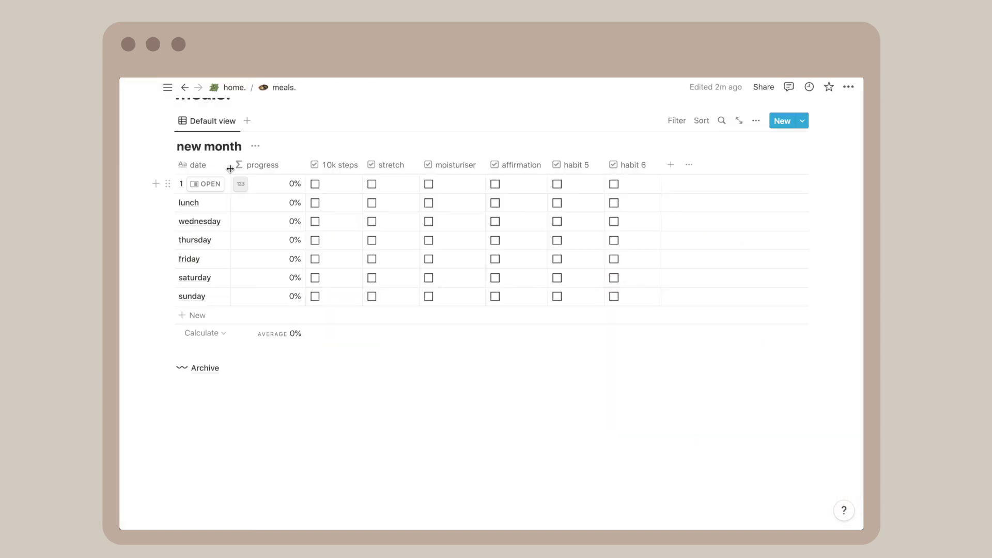
- Renumber the date rows as day numbers (12, 3) and narrow the date column
{"action": "type", "text": "12"}
{"action": "key", "text": "Down"}
{"action": "type", "text": "3"}
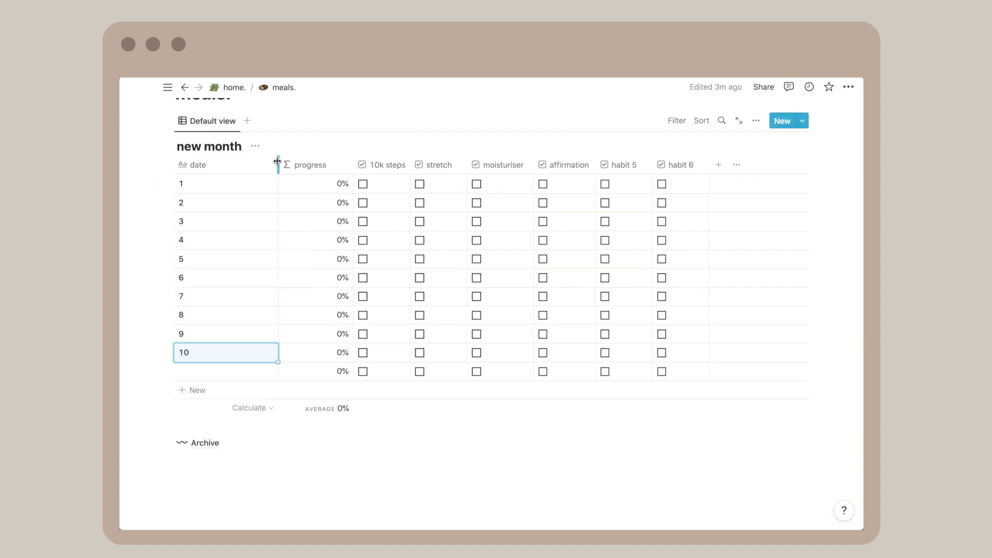
{"action": "left_click_drag", "start_coordinate": [277, 162], "coordinate": [236, 164]}
- Change the progress and 10k steps columns to Text properties
{"action": "left_click", "coordinate": [261, 165]}
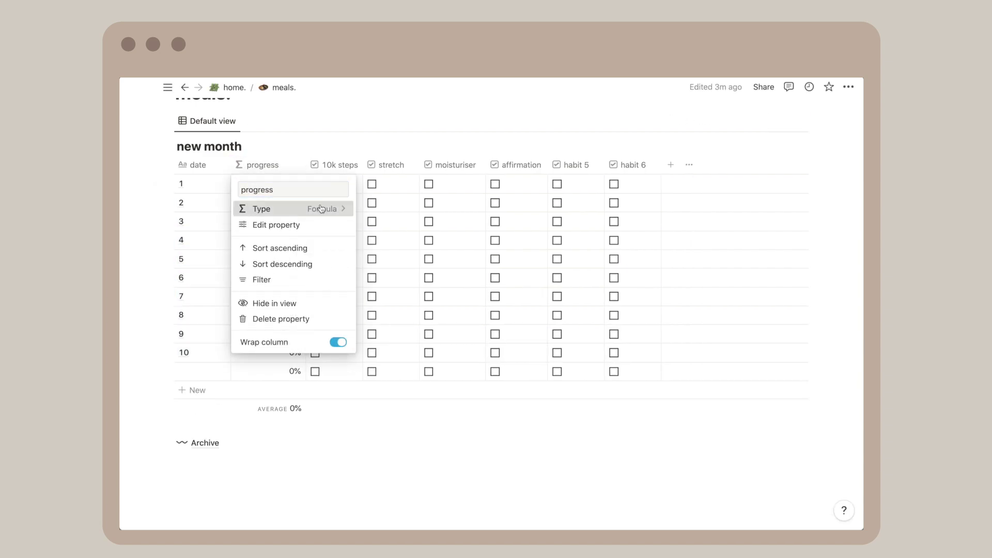
{"action": "left_click", "coordinate": [321, 208]}
{"action": "left_click", "coordinate": [266, 279]}
{"action": "left_click", "coordinate": [337, 164]}
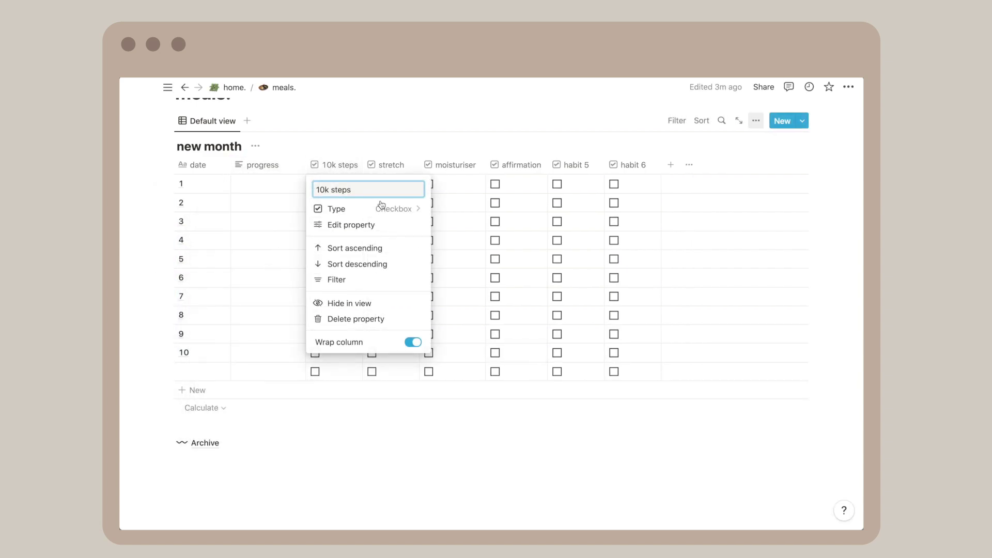
{"action": "left_click", "coordinate": [388, 209]}
{"action": "left_click", "coordinate": [360, 277]}
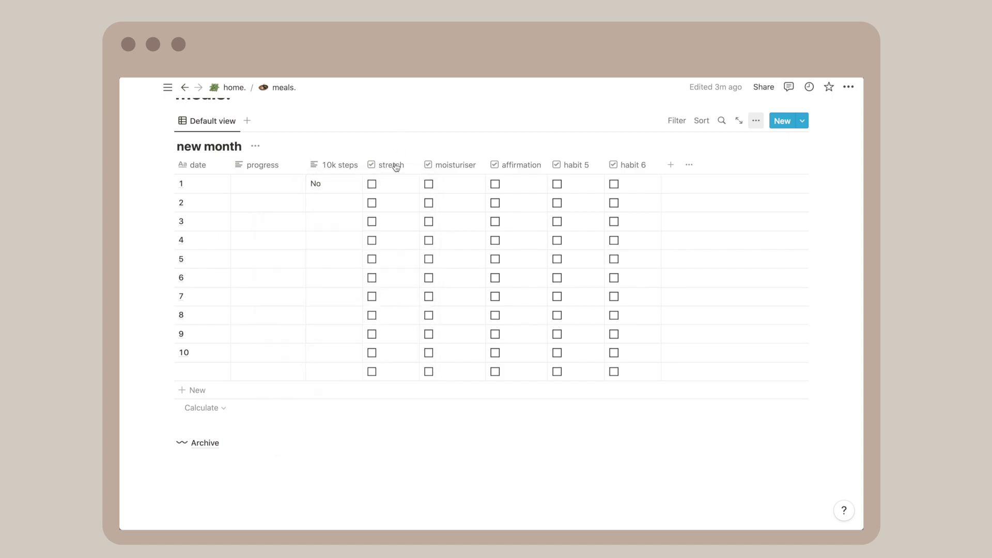
- Delete the affirmation, habit 5 and habit 6 columns, and add a new column
{"action": "left_click", "coordinate": [515, 169]}
{"action": "left_click", "coordinate": [502, 317]}
{"action": "left_click", "coordinate": [502, 316]}
{"action": "left_click", "coordinate": [558, 165]}
{"action": "left_click", "coordinate": [515, 316]}
{"action": "left_click", "coordinate": [516, 317]}
{"action": "left_click", "coordinate": [495, 165]}
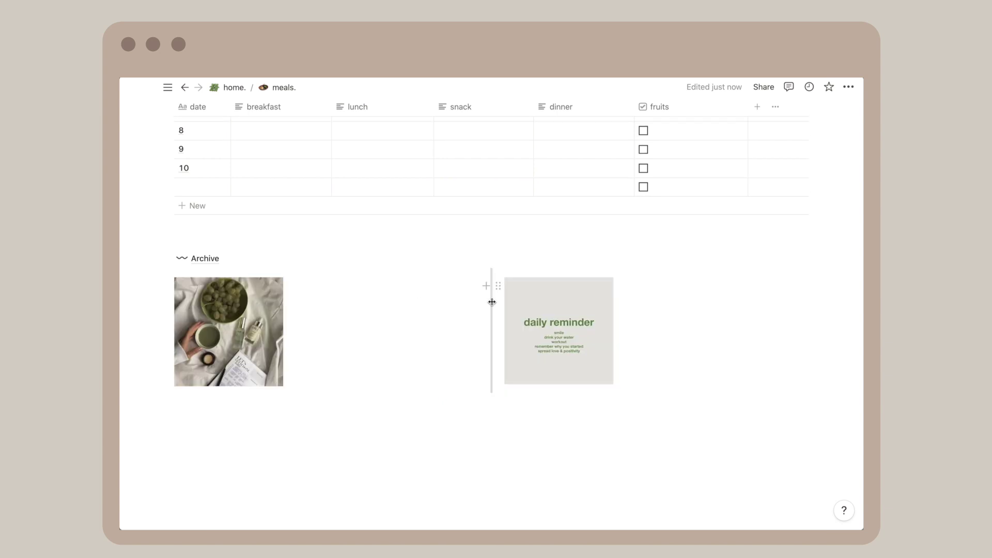
- Narrow the photo columns beside the sushi photo and insert a new image block
{"action": "left_click_drag", "start_coordinate": [492, 302], "coordinate": [304, 310]}
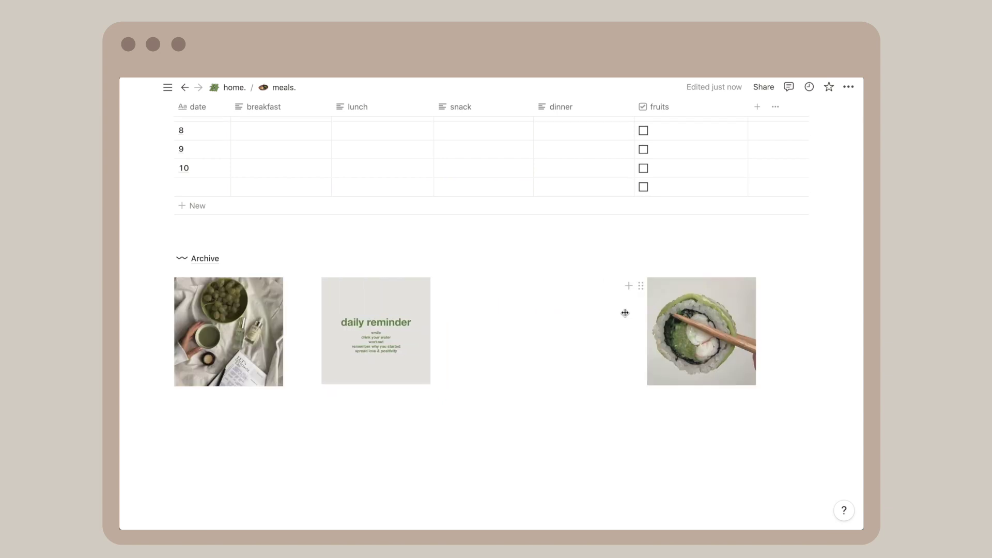
{"action": "left_click_drag", "start_coordinate": [635, 315], "coordinate": [441, 315]}
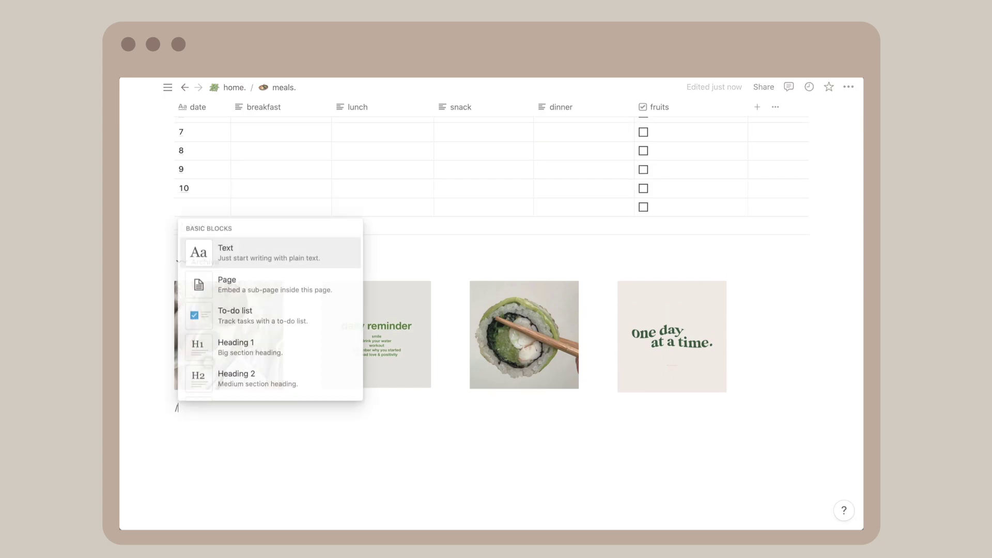
{"action": "scroll", "coordinate": [323, 310], "scroll_direction": "down", "scroll_amount": 8}
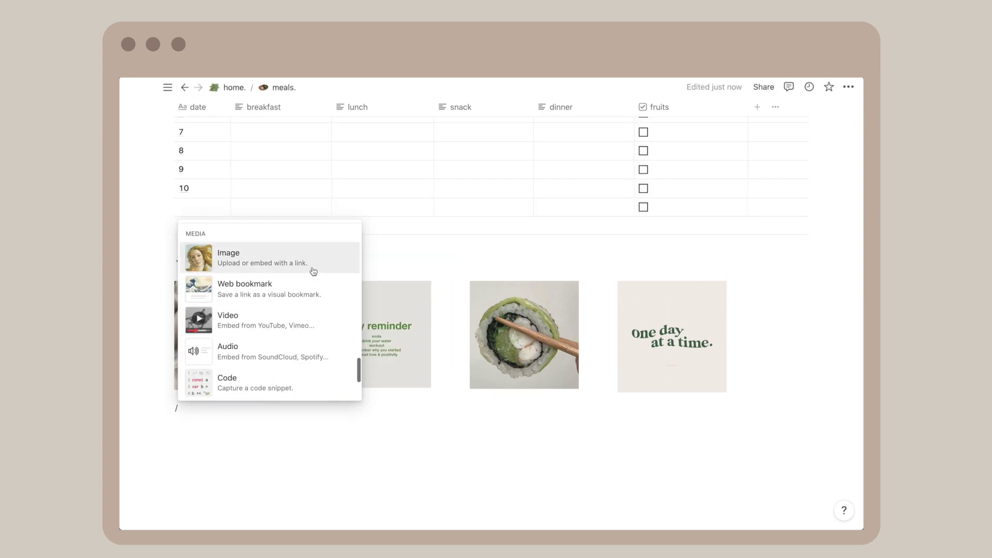
{"action": "left_click", "coordinate": [312, 264]}
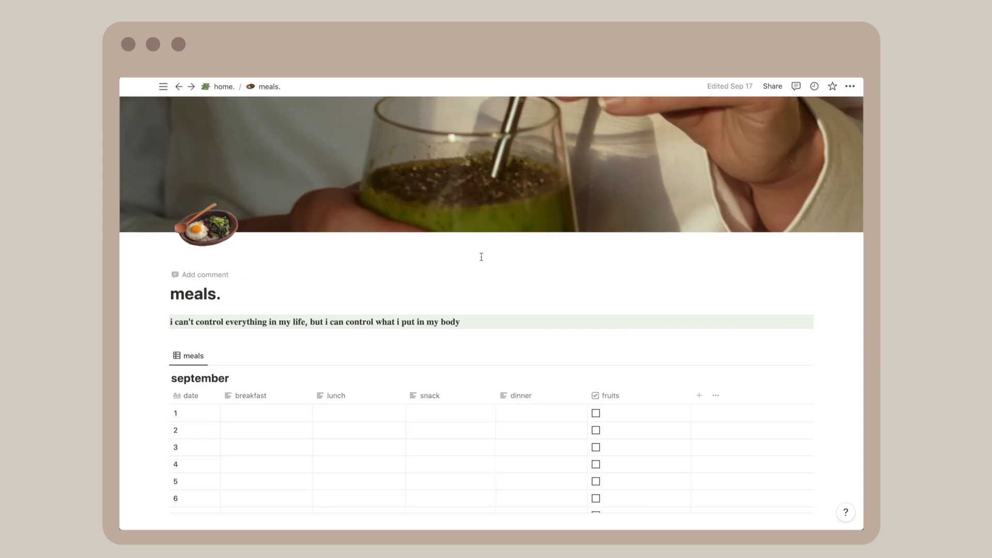
{"action": "scroll", "coordinate": [481, 256], "scroll_direction": "down", "scroll_amount": 5}
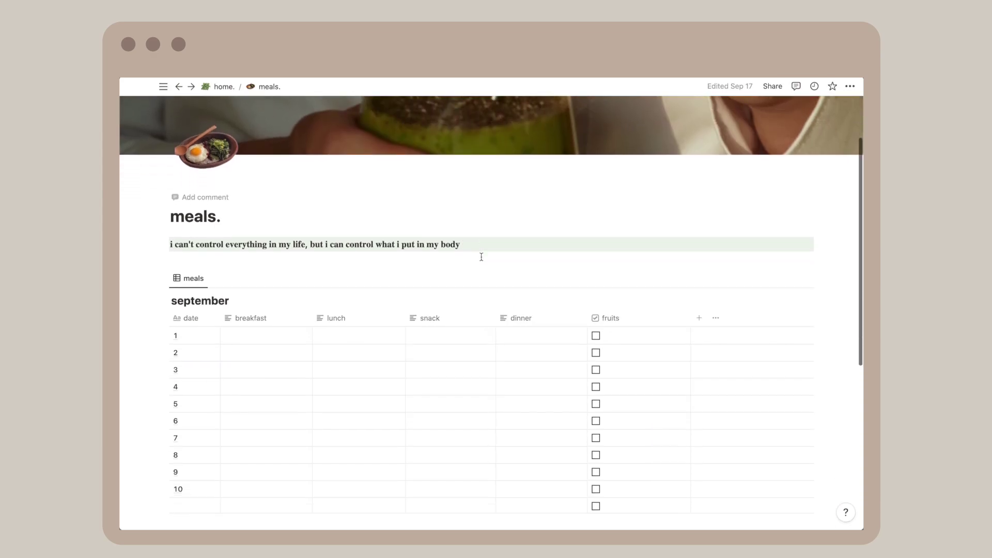
{"action": "scroll", "coordinate": [481, 257], "scroll_direction": "down", "scroll_amount": 4}
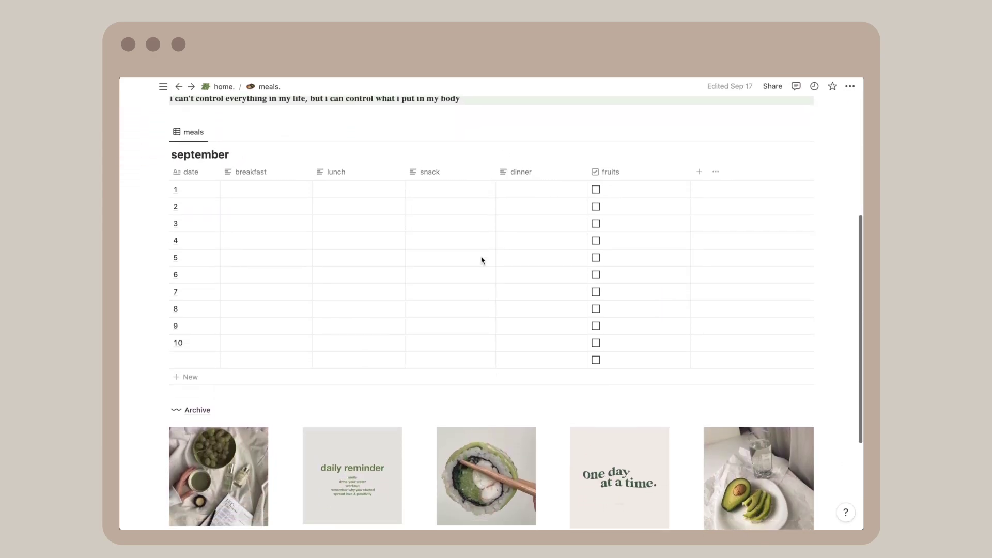
{"action": "scroll", "coordinate": [481, 260], "scroll_direction": "up", "scroll_amount": 3}
{"action": "scroll", "coordinate": [481, 260], "scroll_direction": "up", "scroll_amount": 5}
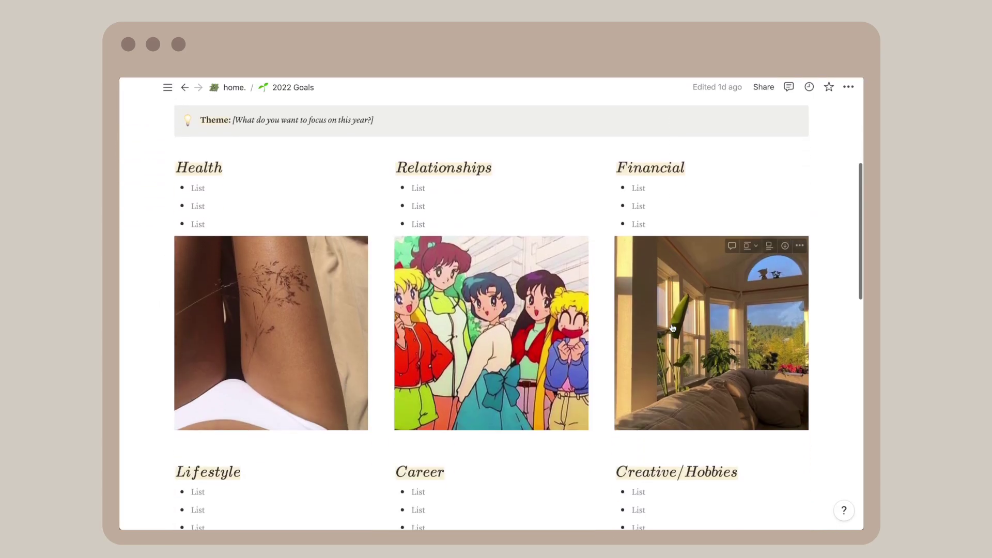
- Upload the ferris-wheel cover and shift its framing downward
{"action": "scroll", "coordinate": [671, 324], "scroll_direction": "down", "scroll_amount": 5}
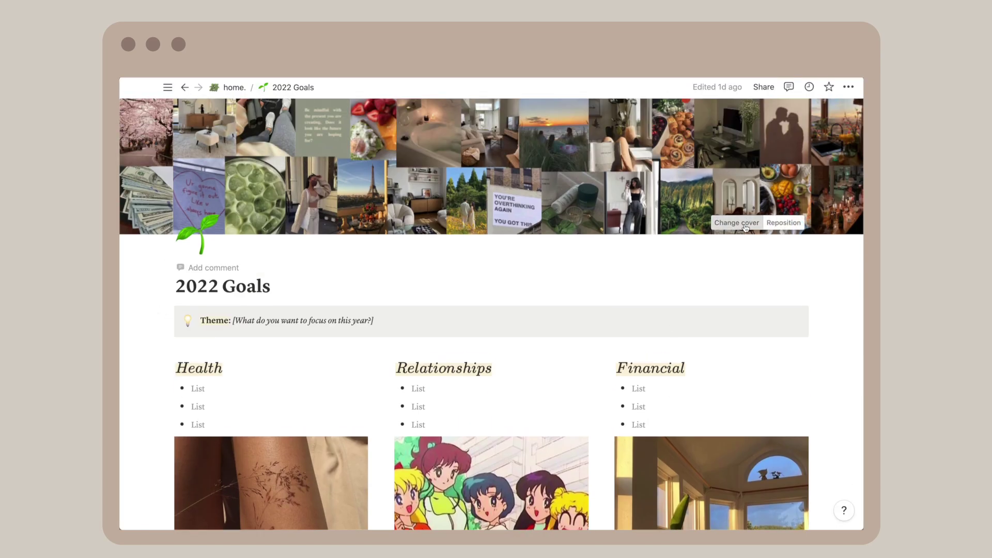
{"action": "left_click", "coordinate": [746, 223]}
{"action": "left_click", "coordinate": [601, 243]}
{"action": "left_click", "coordinate": [666, 269]}
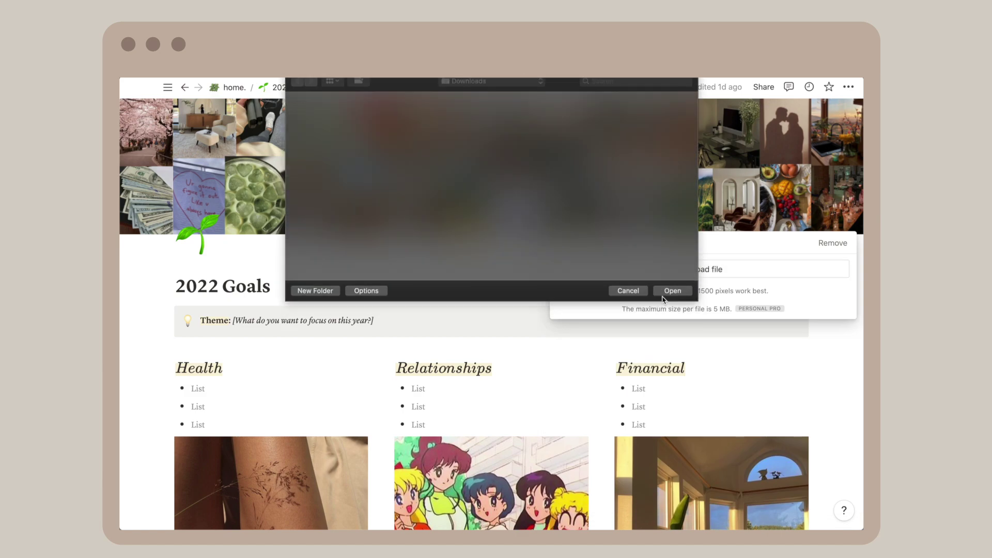
{"action": "key", "text": "Return"}
{"action": "left_click", "coordinate": [787, 223]}
{"action": "left_click_drag", "start_coordinate": [730, 139], "coordinate": [716, 271]}
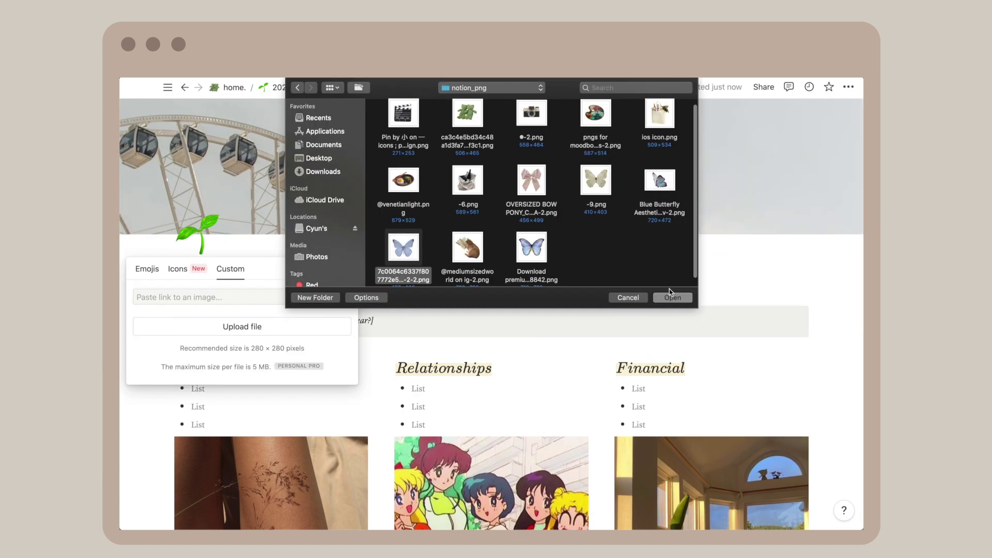
- Set the butterfly page icon and retype the headings as health and finance
{"action": "left_click", "coordinate": [670, 293]}
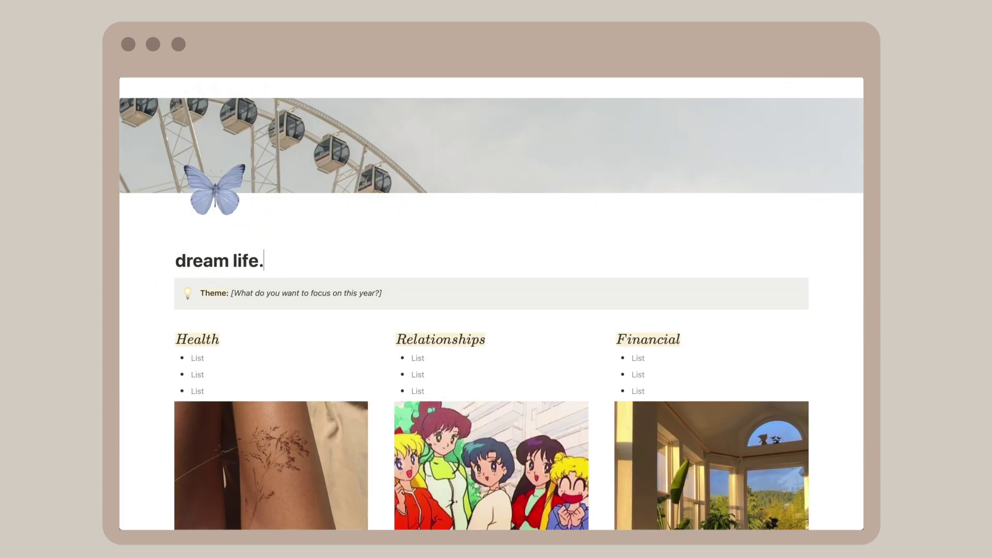
{"action": "type", "text": "h"}
{"action": "type", "text": "ealth"}
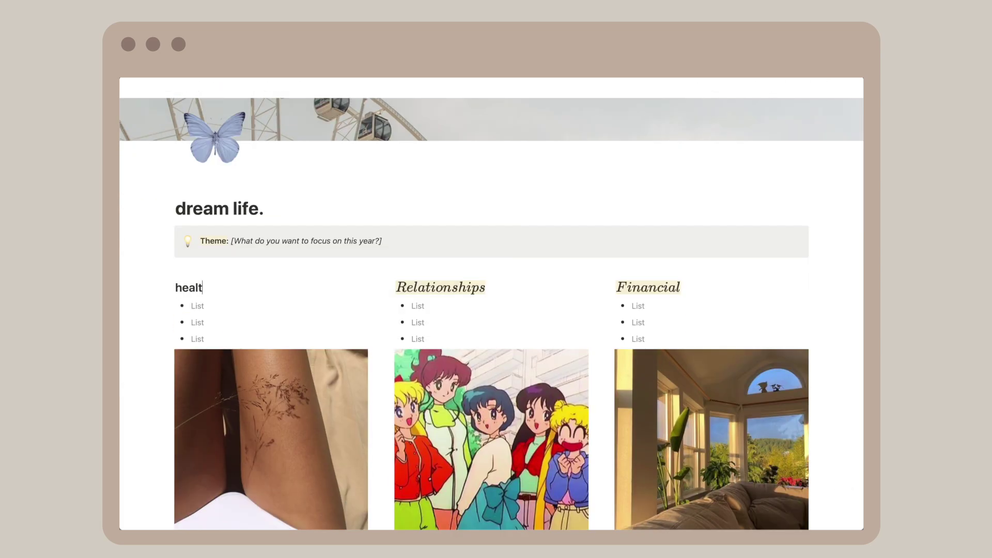
{"action": "double_click", "coordinate": [440, 287]}
{"action": "type", "text": "relatio"}
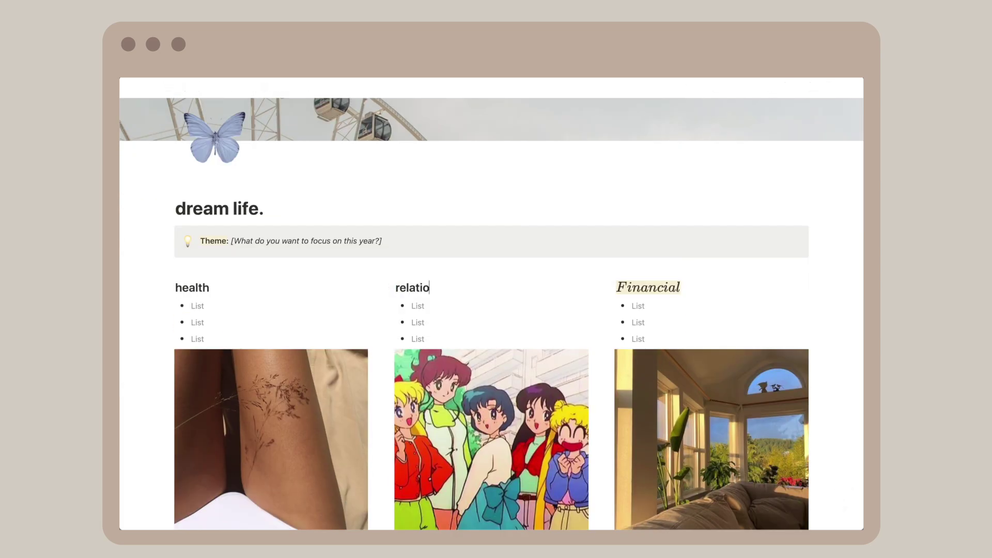
{"action": "type", "text": "finance"}
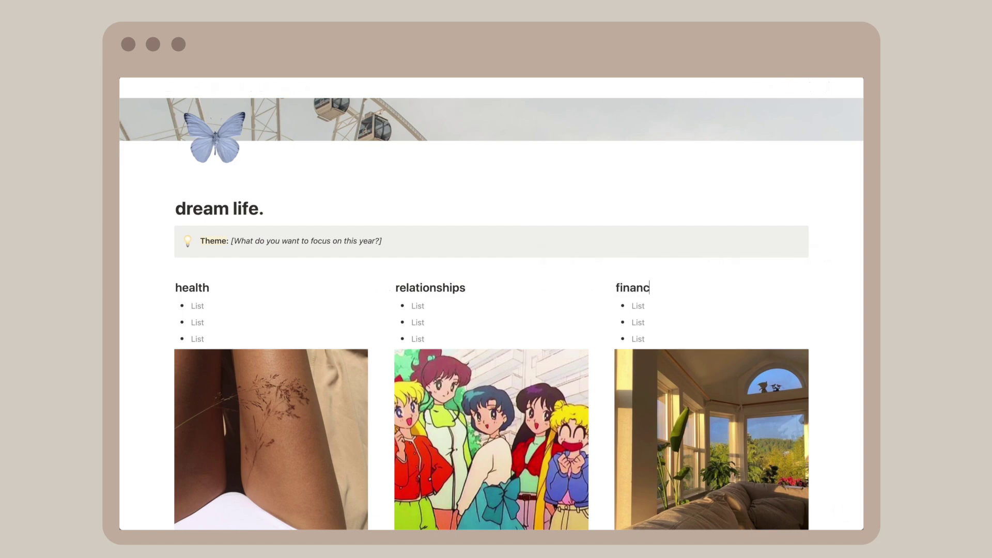
{"action": "scroll", "coordinate": [237, 390], "scroll_direction": "down", "scroll_amount": 4}
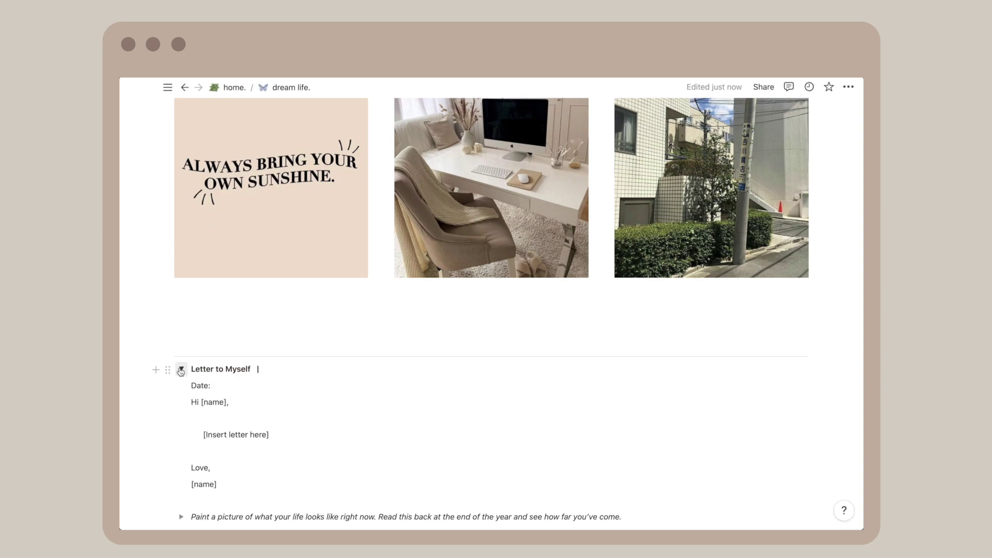
- Give the 'letter to myself' heading a green background
{"action": "scroll", "coordinate": [181, 370], "scroll_direction": "down", "scroll_amount": 5}
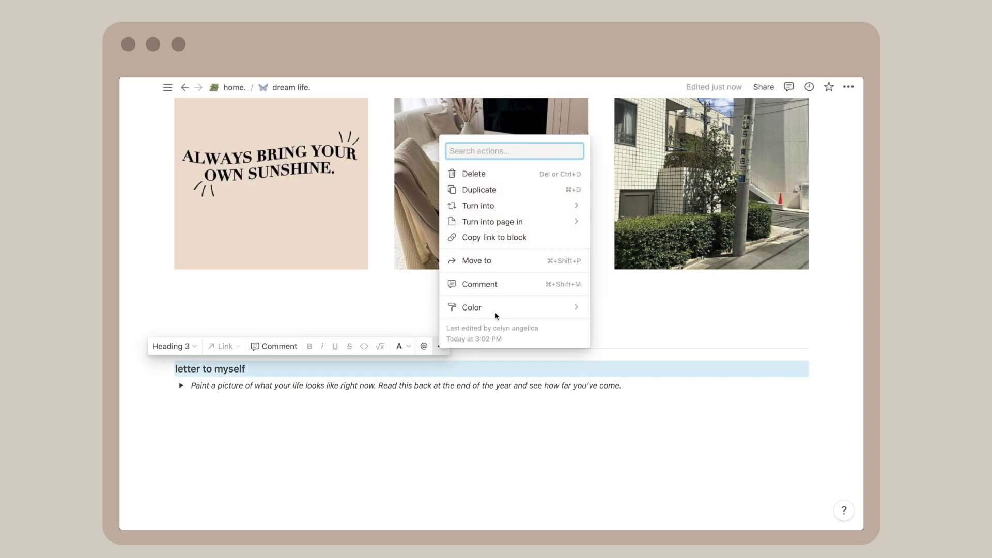
{"action": "mouse_move", "coordinate": [538, 310]}
{"action": "scroll", "coordinate": [600, 380], "scroll_direction": "down", "scroll_amount": 2}
{"action": "left_click", "coordinate": [602, 390]}
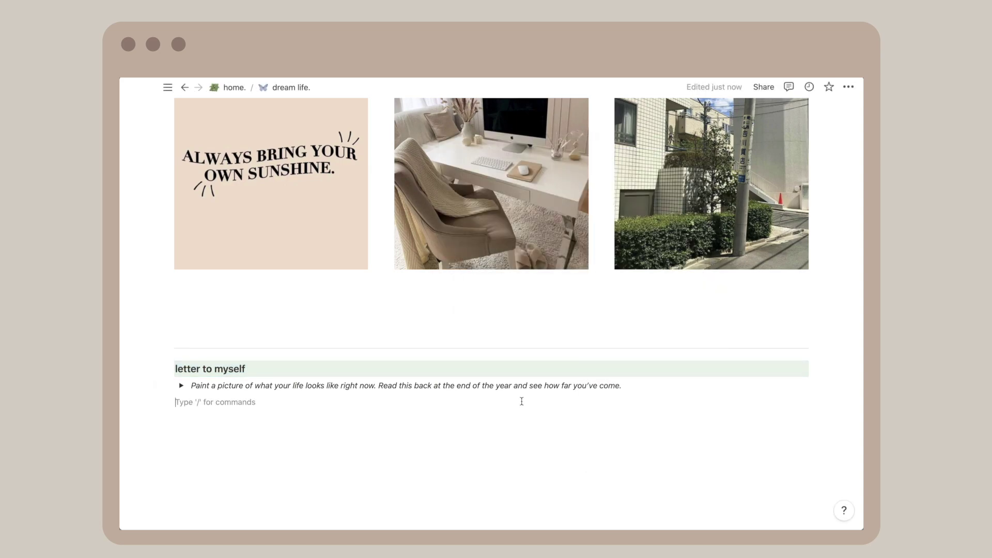
{"action": "scroll", "coordinate": [521, 401], "scroll_direction": "up", "scroll_amount": 5}
{"action": "scroll", "coordinate": [521, 401], "scroll_direction": "up", "scroll_amount": 10}
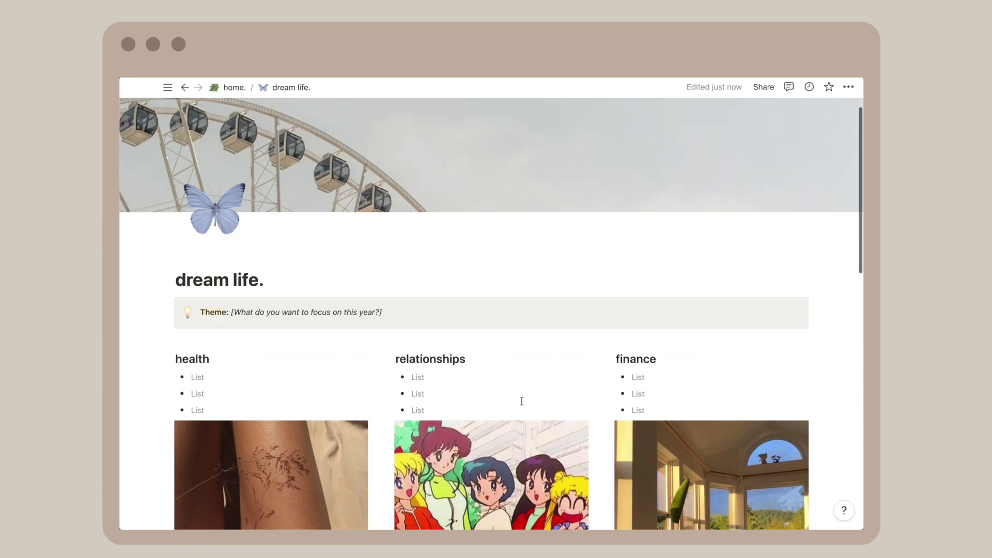
{"action": "type", "text": "sky is the limit."}
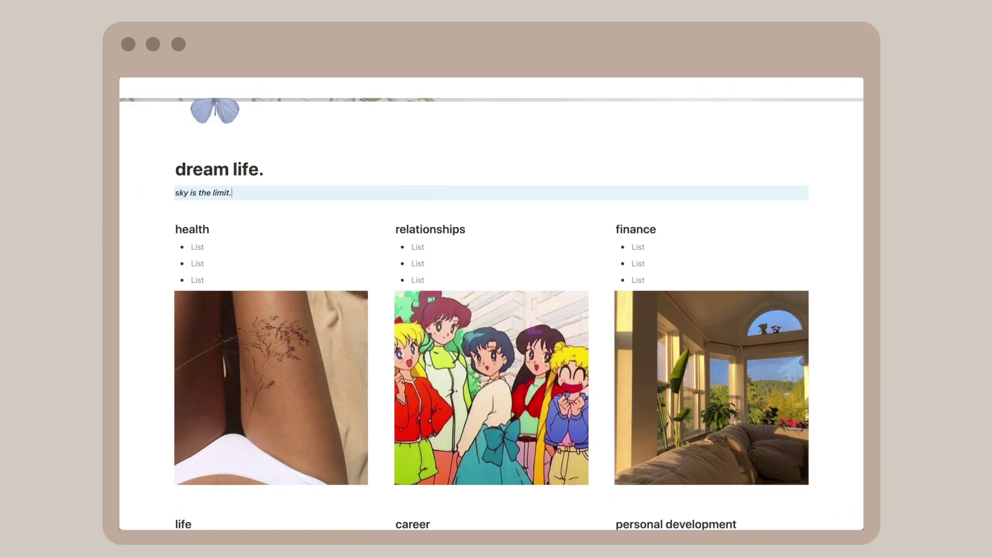
- Replace the health section photo with a new upload and review the page
{"action": "scroll", "coordinate": [245, 232], "scroll_direction": "down", "scroll_amount": 2}
{"action": "left_click", "coordinate": [355, 253]}
{"action": "left_click", "coordinate": [401, 395]}
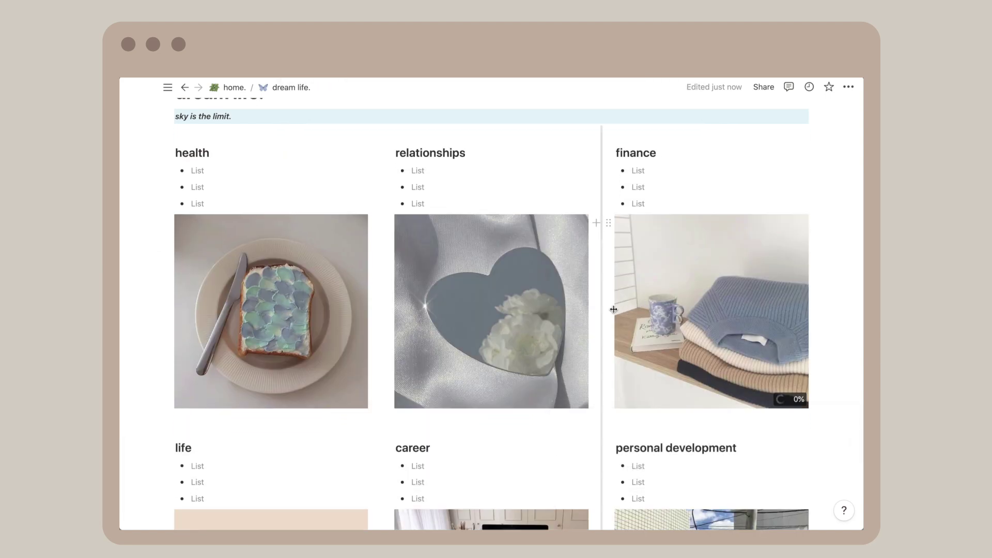
{"action": "scroll", "coordinate": [613, 309], "scroll_direction": "down", "scroll_amount": 3}
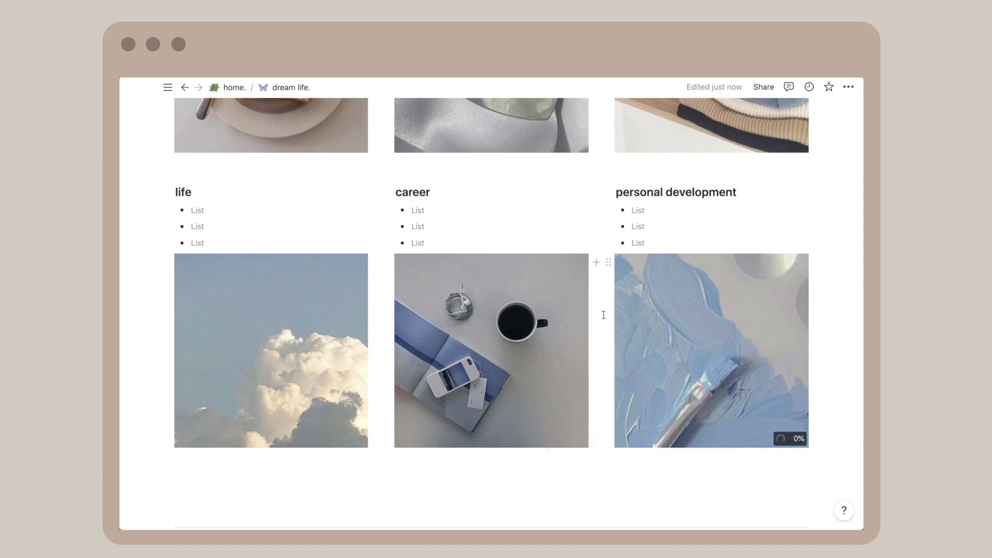
{"action": "scroll", "coordinate": [603, 315], "scroll_direction": "up", "scroll_amount": 6}
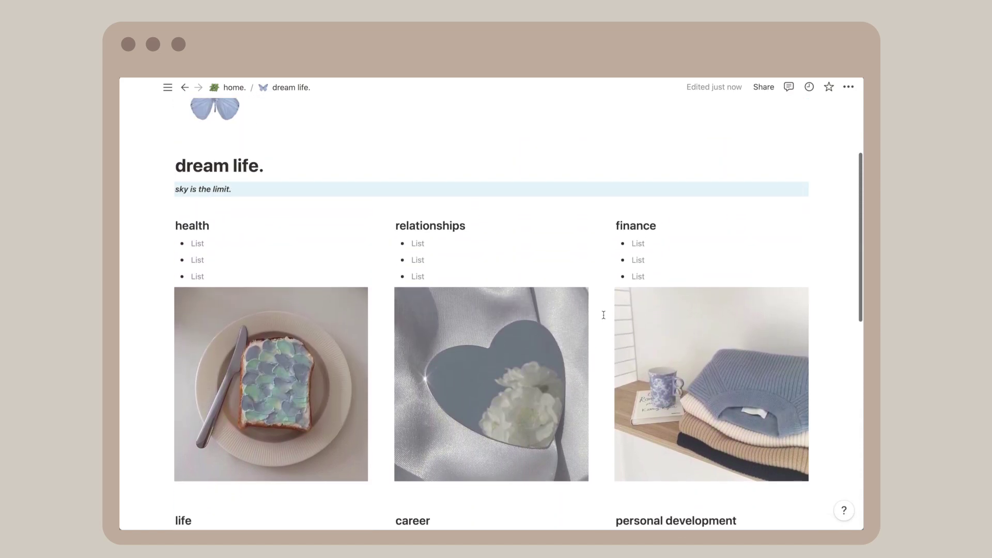
{"action": "scroll", "coordinate": [604, 314], "scroll_direction": "up", "scroll_amount": 3}
{"action": "scroll", "coordinate": [837, 310], "scroll_direction": "down", "scroll_amount": 3}
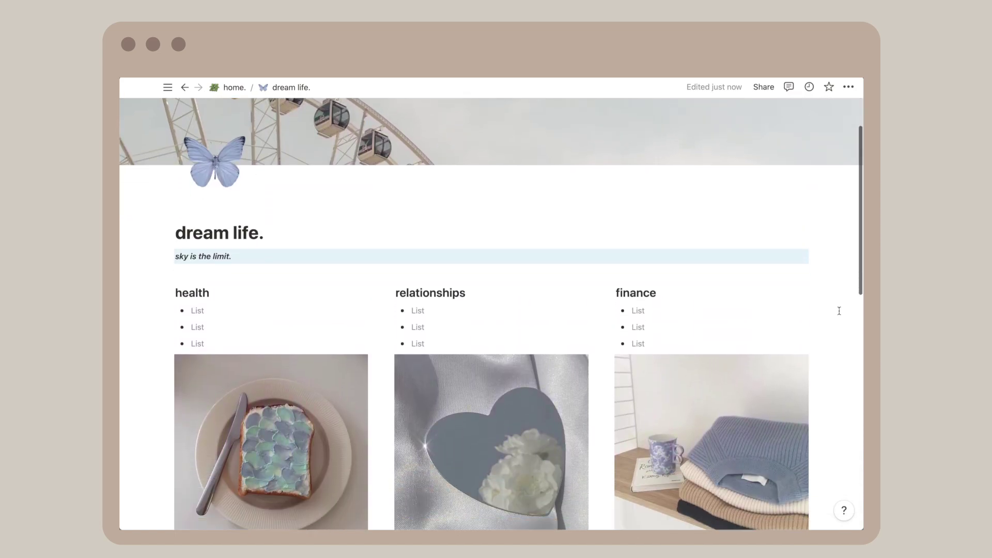
{"action": "scroll", "coordinate": [838, 311], "scroll_direction": "down", "scroll_amount": 4}
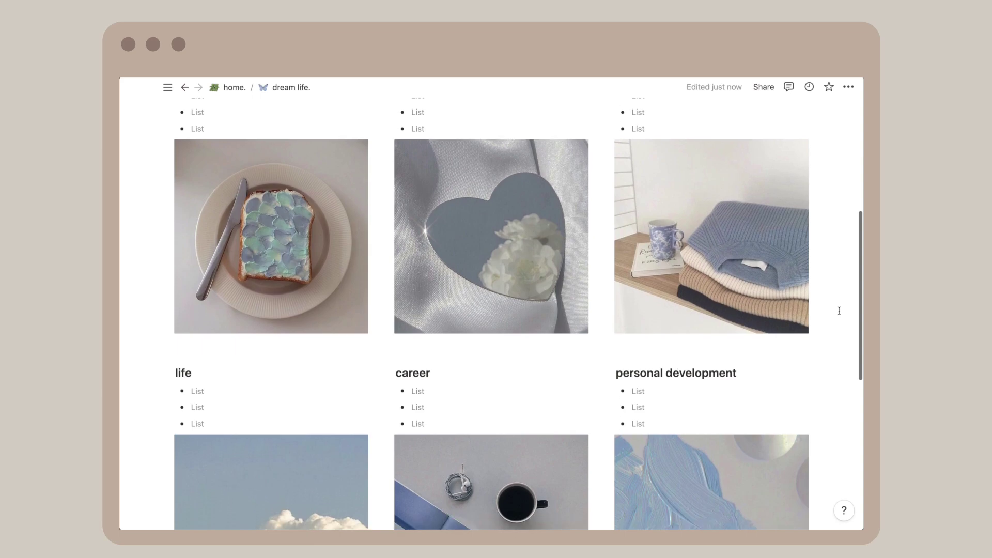
{"action": "scroll", "coordinate": [839, 310], "scroll_direction": "down", "scroll_amount": 5}
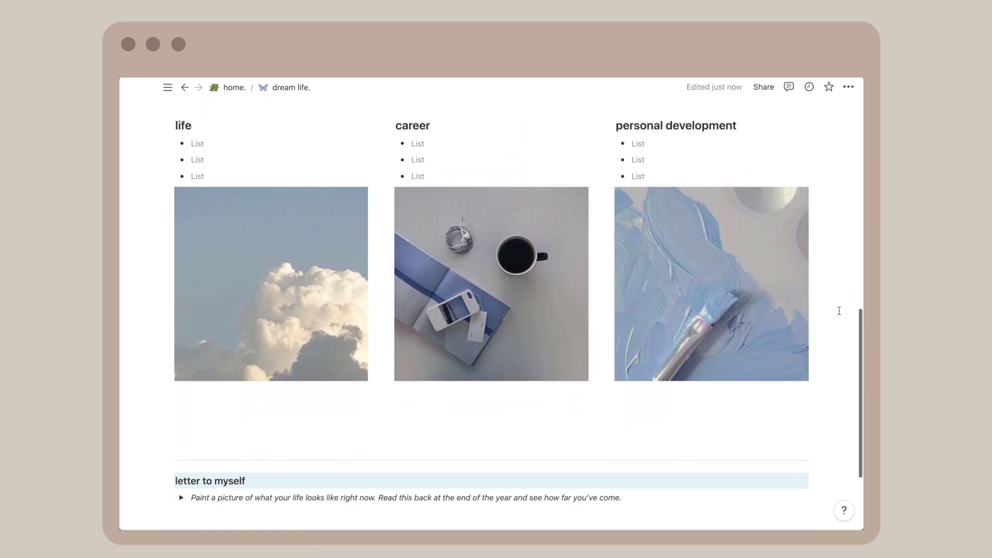
{"action": "scroll", "coordinate": [839, 310], "scroll_direction": "down", "scroll_amount": 1}
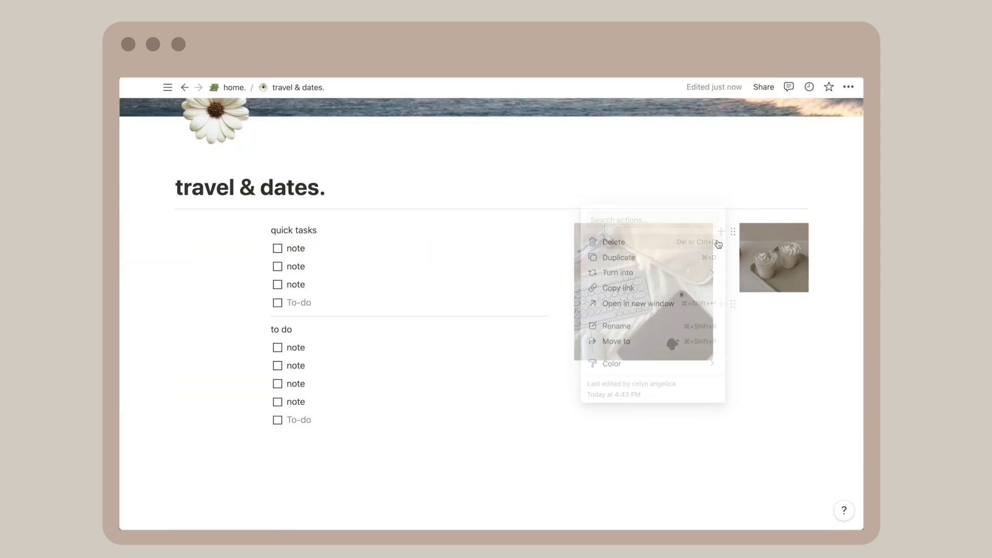
- Delete a side photo, adjust the column widths, and add a shrunken beach photo
{"action": "left_click", "coordinate": [619, 241]}
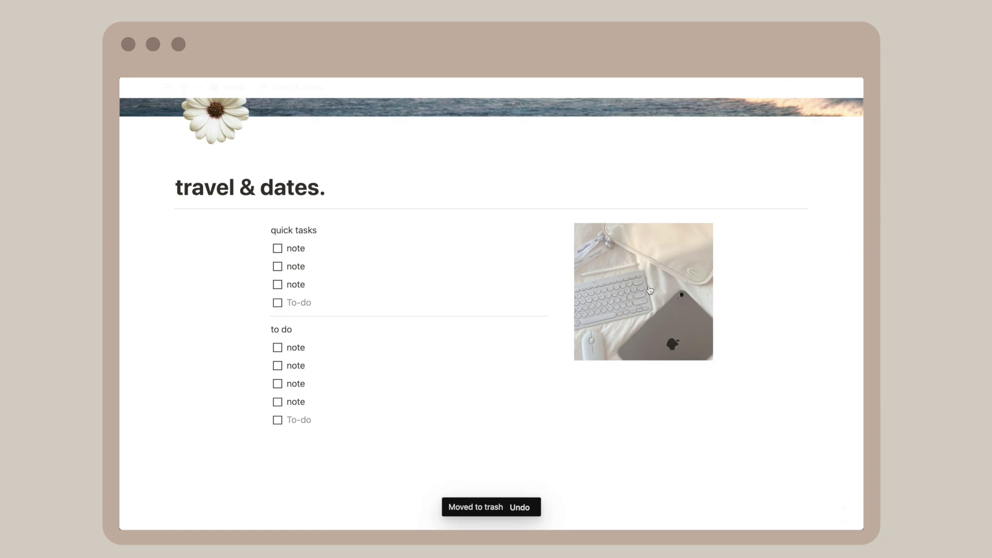
{"action": "left_click_drag", "start_coordinate": [560, 273], "coordinate": [394, 279]}
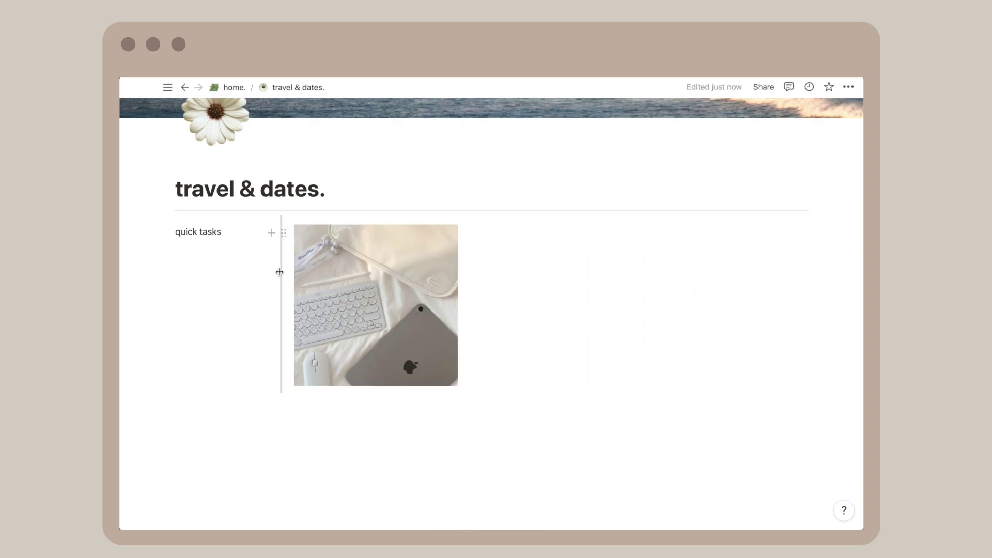
{"action": "left_click_drag", "start_coordinate": [279, 270], "coordinate": [381, 285]}
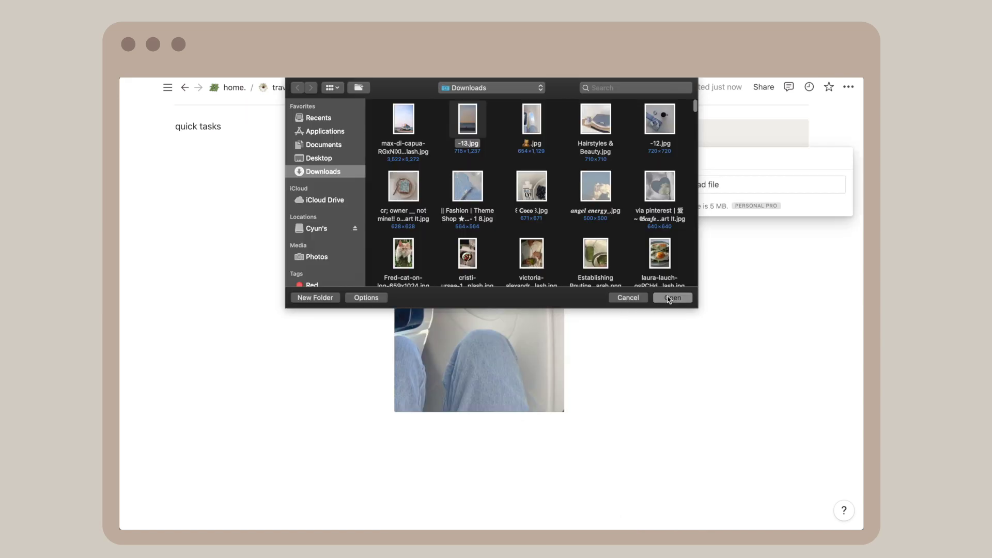
{"action": "double_click", "coordinate": [646, 277]}
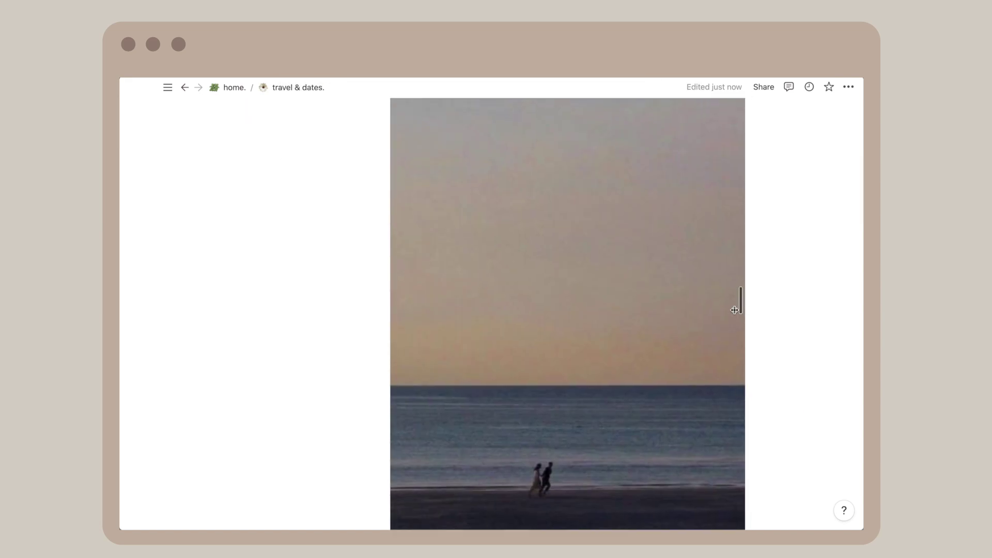
{"action": "left_click_drag", "start_coordinate": [740, 299], "coordinate": [571, 222]}
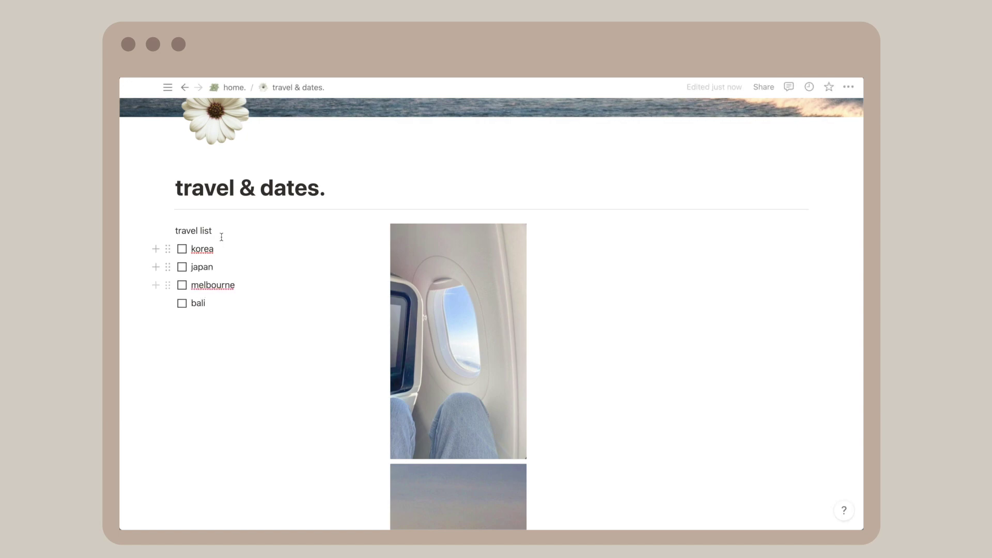
- Turn 'travel list' into a heading and give 'date ideas' a blue background
{"action": "left_click", "coordinate": [172, 229]}
{"action": "left_click", "coordinate": [243, 264]}
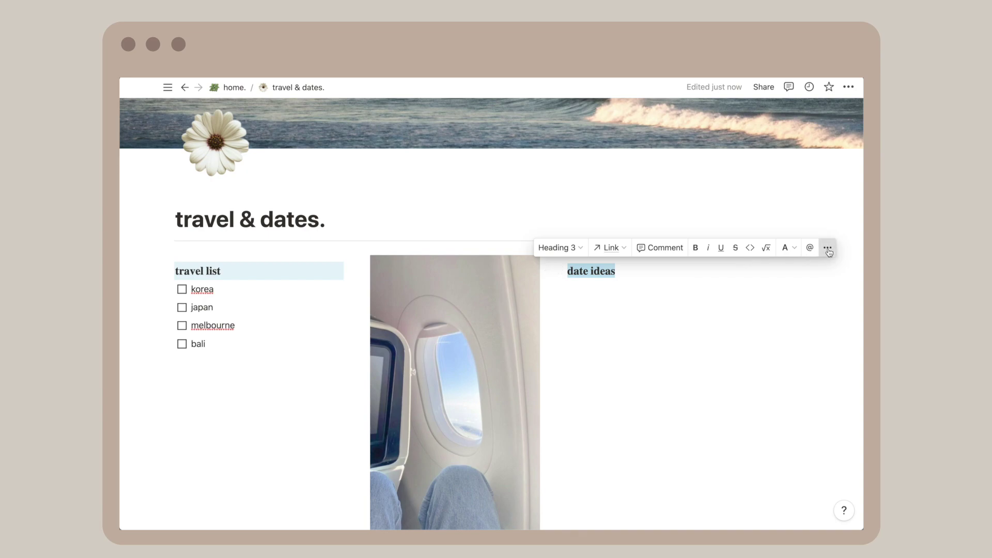
{"action": "left_click", "coordinate": [827, 250]}
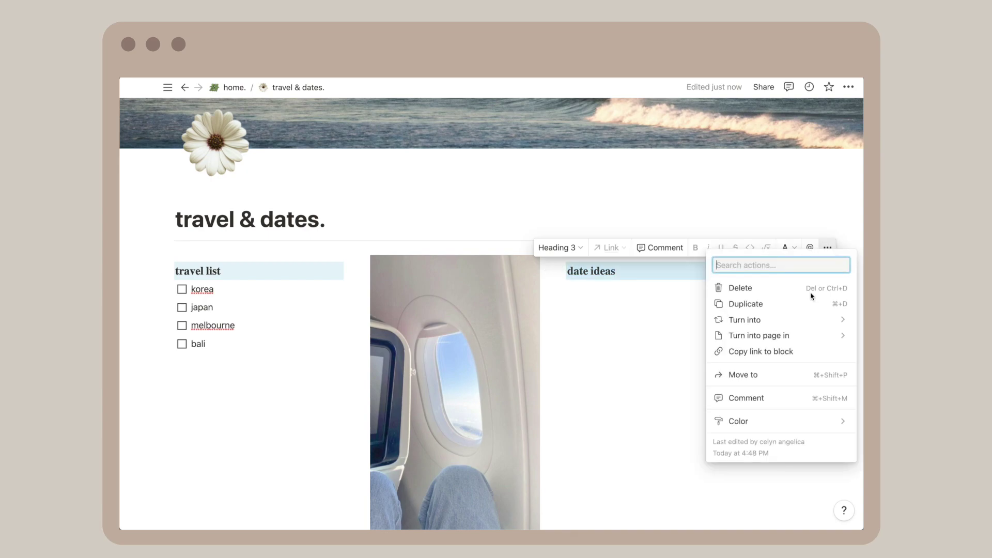
{"action": "mouse_move", "coordinate": [759, 419]}
{"action": "left_click", "coordinate": [768, 238]}
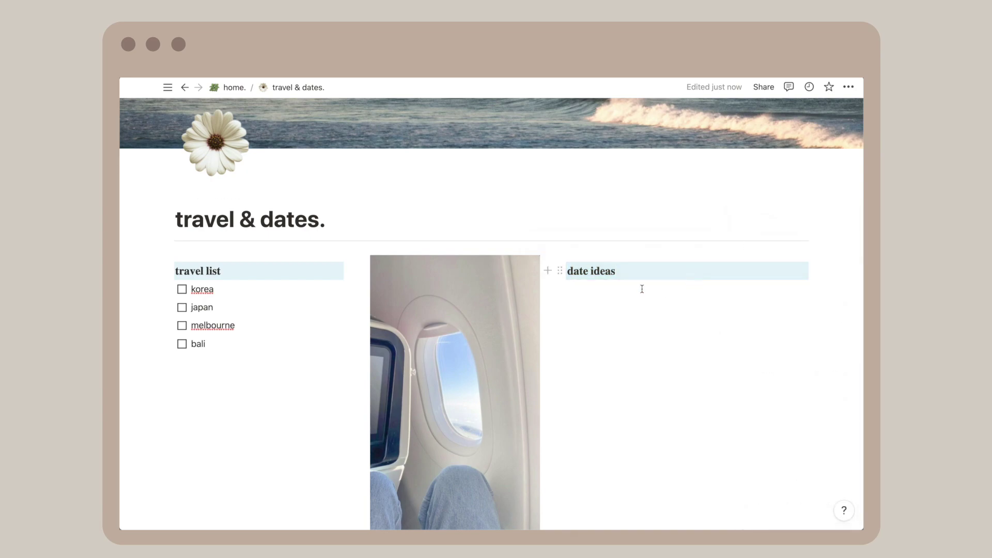
- Add to-do items under date ideas, removing the extra empty to-do
{"action": "type", "text": "/"}
{"action": "left_click", "coordinate": [668, 398]}
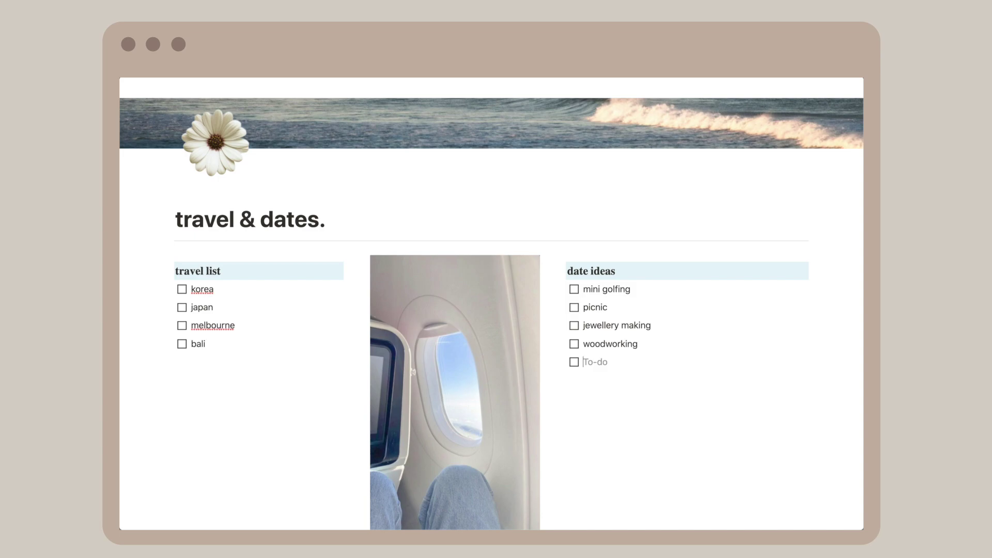
{"action": "key", "text": "BackSpace"}
{"action": "scroll", "coordinate": [697, 264], "scroll_direction": "up", "scroll_amount": 2}
{"action": "scroll", "coordinate": [697, 264], "scroll_direction": "down", "scroll_amount": 6}
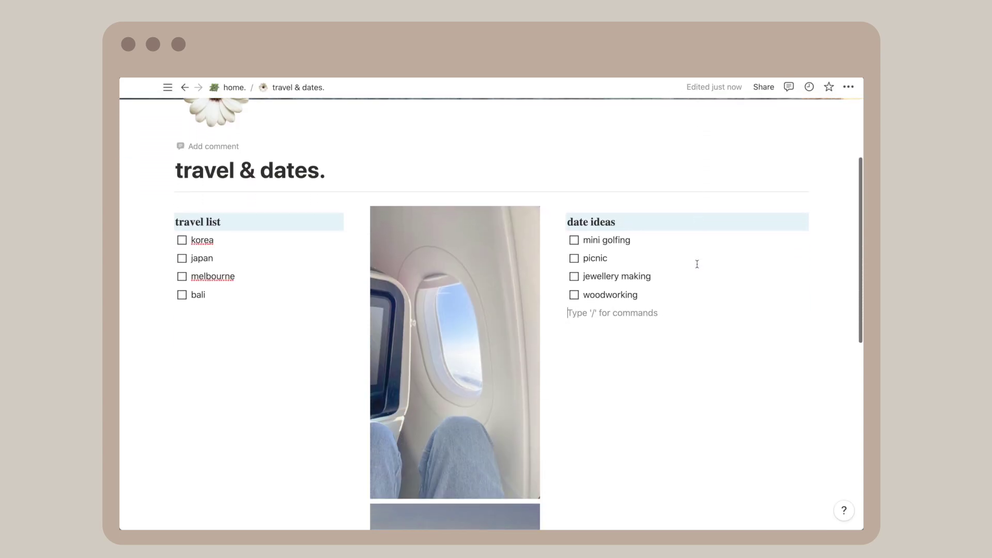
{"action": "scroll", "coordinate": [697, 264], "scroll_direction": "down", "scroll_amount": 4}
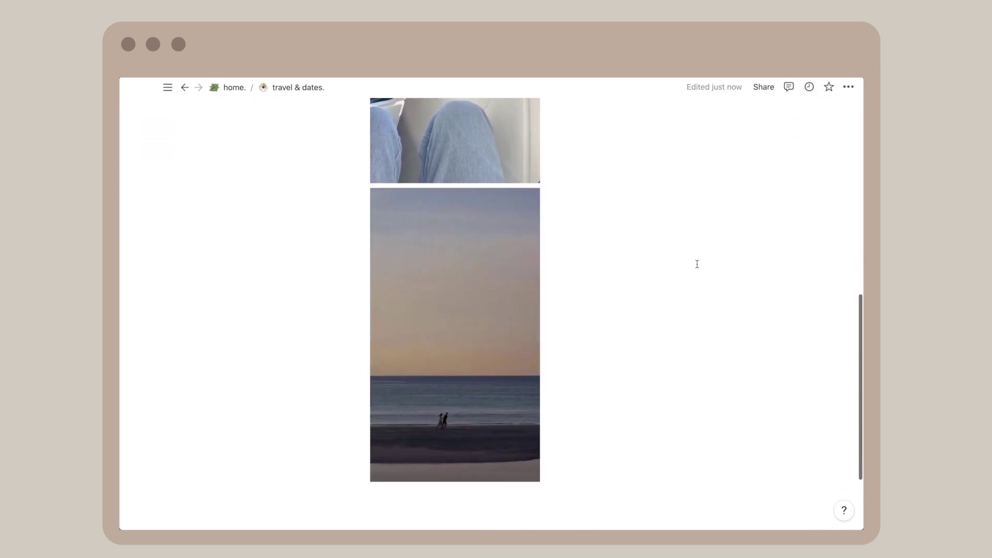
{"action": "scroll", "coordinate": [697, 264], "scroll_direction": "up", "scroll_amount": 4}
{"action": "scroll", "coordinate": [697, 264], "scroll_direction": "up", "scroll_amount": 1}
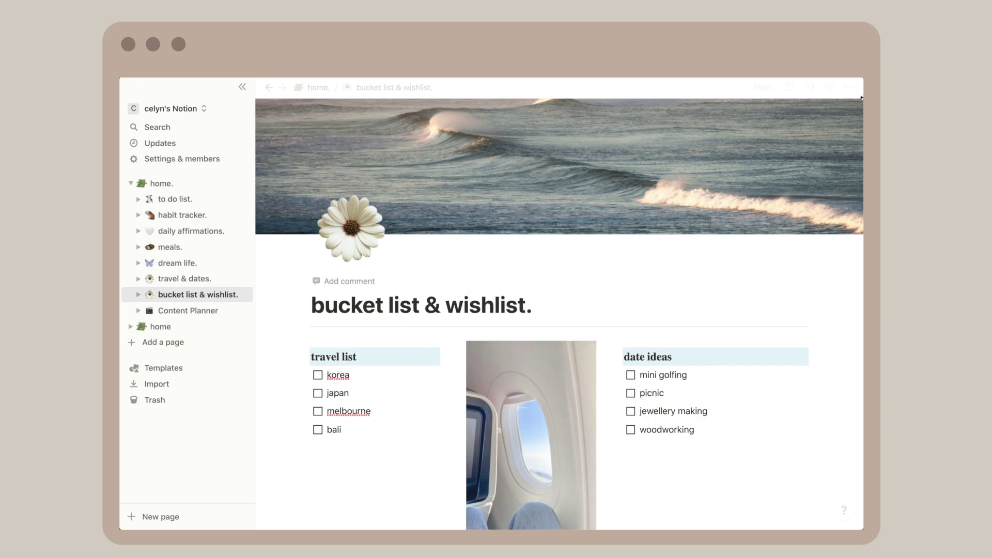
- Switch the page to small text and set the knit-sweater photo as cover
{"action": "left_click", "coordinate": [242, 87]}
{"action": "left_click", "coordinate": [847, 87]}
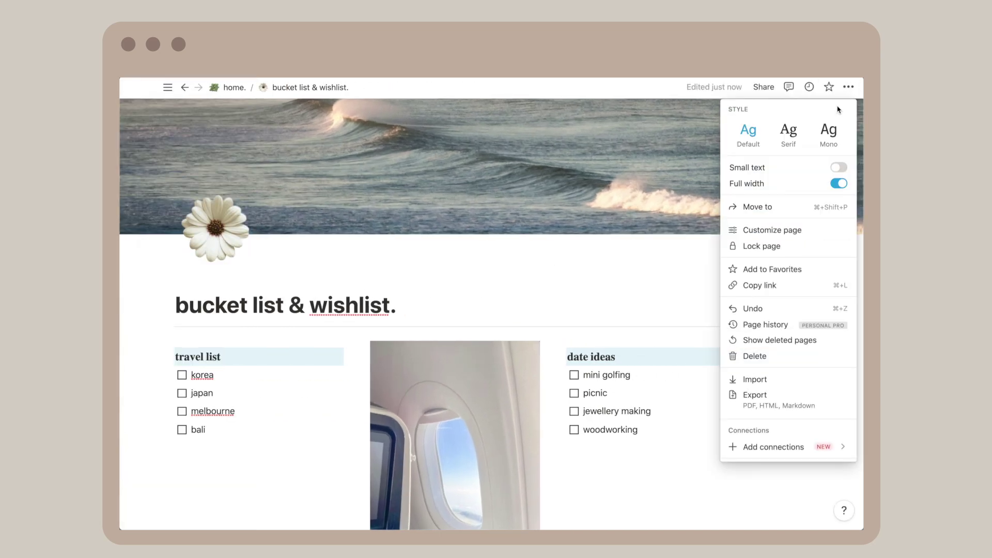
{"action": "left_click", "coordinate": [839, 167]}
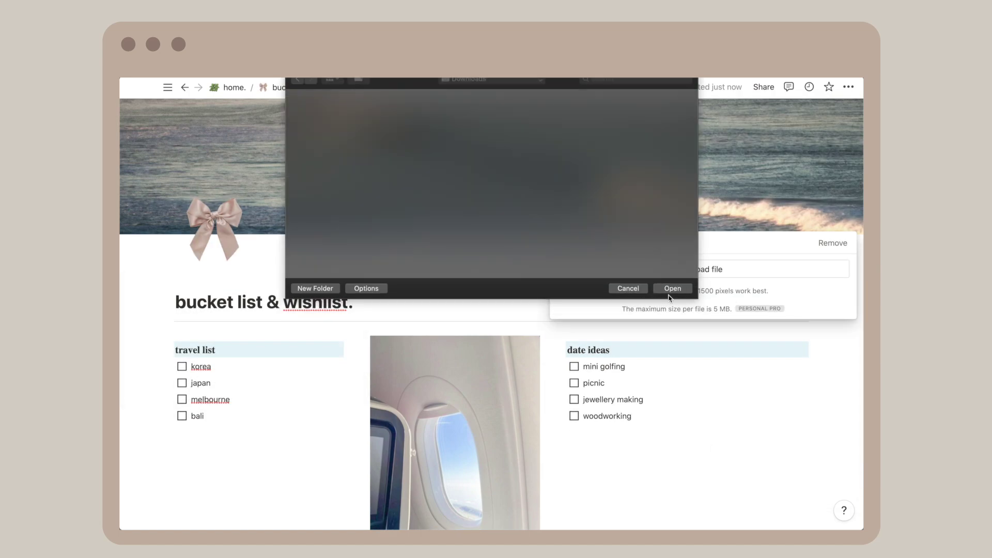
{"action": "left_click", "coordinate": [672, 288]}
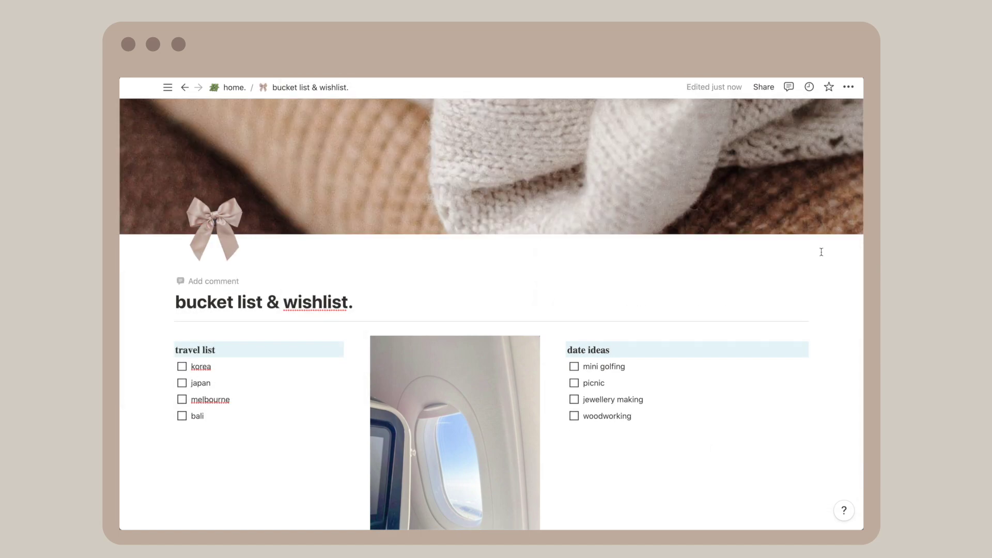
{"action": "left_click_drag", "start_coordinate": [666, 196], "coordinate": [666, 155]}
{"action": "scroll", "coordinate": [454, 310], "scroll_direction": "down", "scroll_amount": 4}
- Replace the airplane photo with the clothing-rack photo and swap the lower image
{"action": "left_click", "coordinate": [522, 159]}
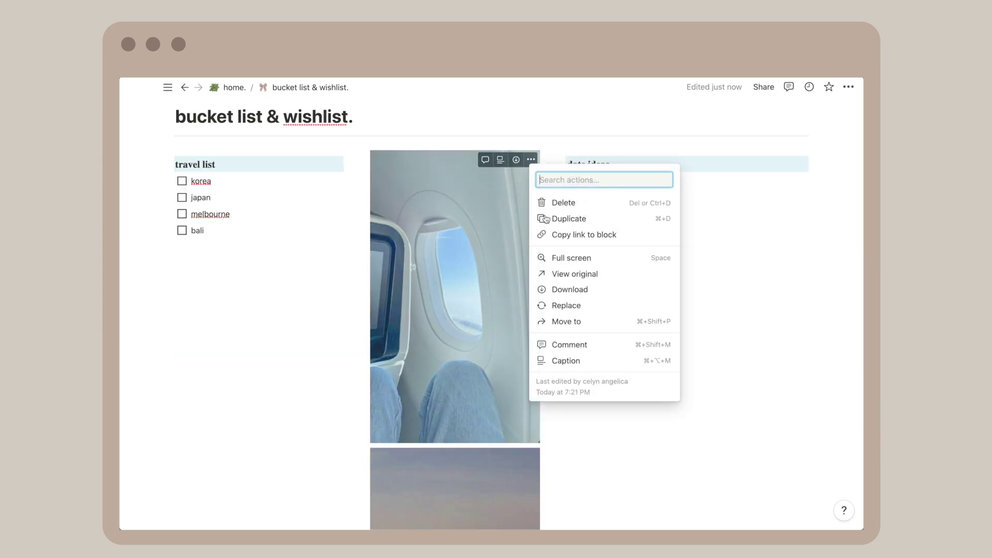
{"action": "left_click", "coordinate": [553, 303]}
{"action": "left_click", "coordinate": [470, 481]}
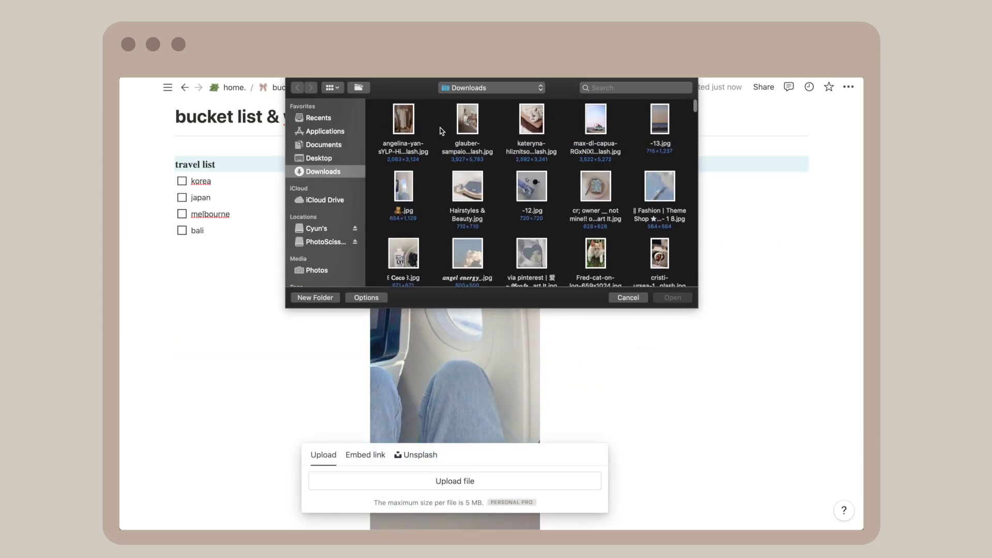
{"action": "left_click", "coordinate": [676, 300]}
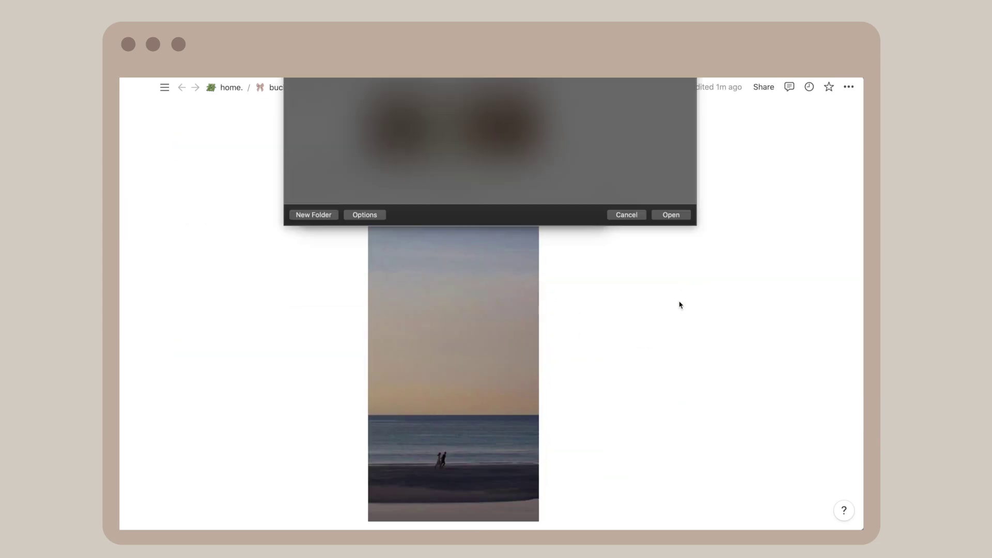
{"action": "left_click", "coordinate": [679, 302]}
- Rename the travel heading to 'bucket list' and delete the old destinations
{"action": "scroll", "coordinate": [571, 238], "scroll_direction": "up", "scroll_amount": 6}
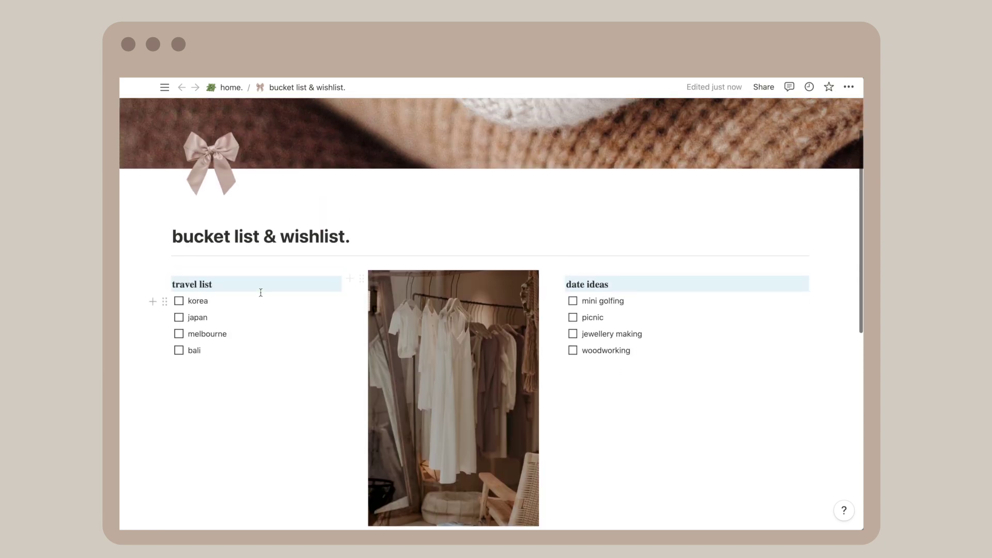
{"action": "type", "text": "bucket"}
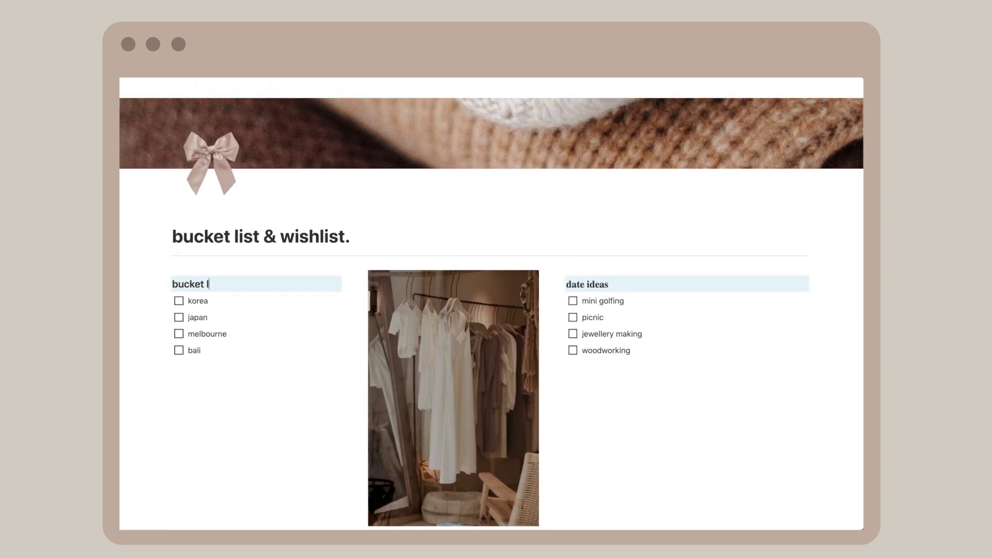
{"action": "left_click_drag", "start_coordinate": [193, 326], "coordinate": [188, 316]}
{"action": "key", "text": "BackSpace"}
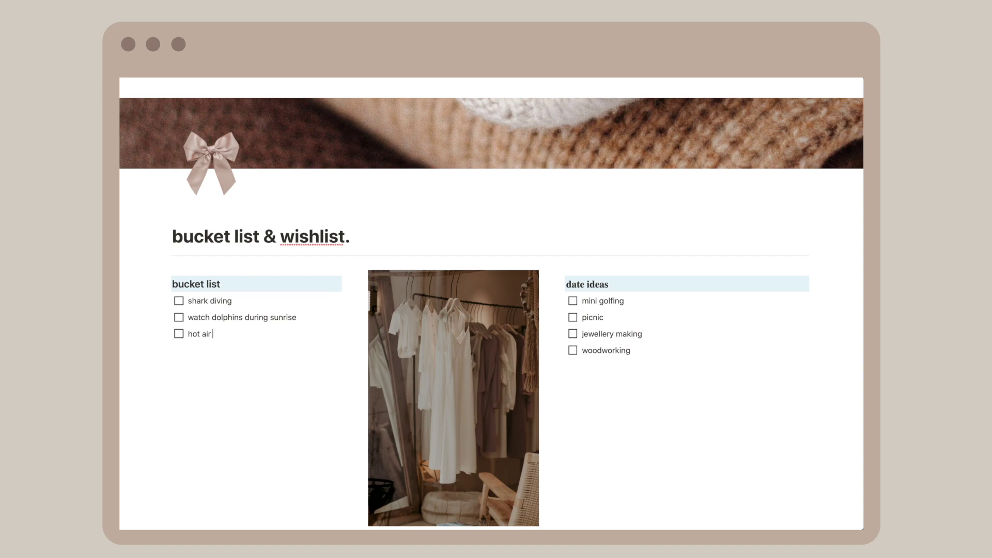
- Rename date ideas to 'wishlist', clear its old items, and add new wishlist items
{"action": "triple_click", "coordinate": [587, 284]}
{"action": "type", "text": "wish"}
{"action": "key", "text": "BackSpace"}
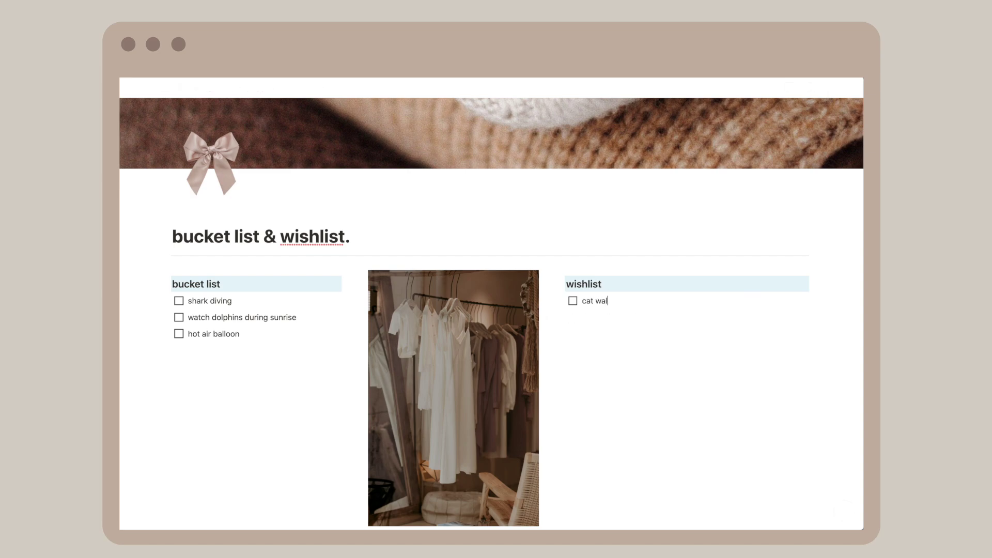
{"action": "type", "text": "l"}
{"action": "key", "text": "Return"}
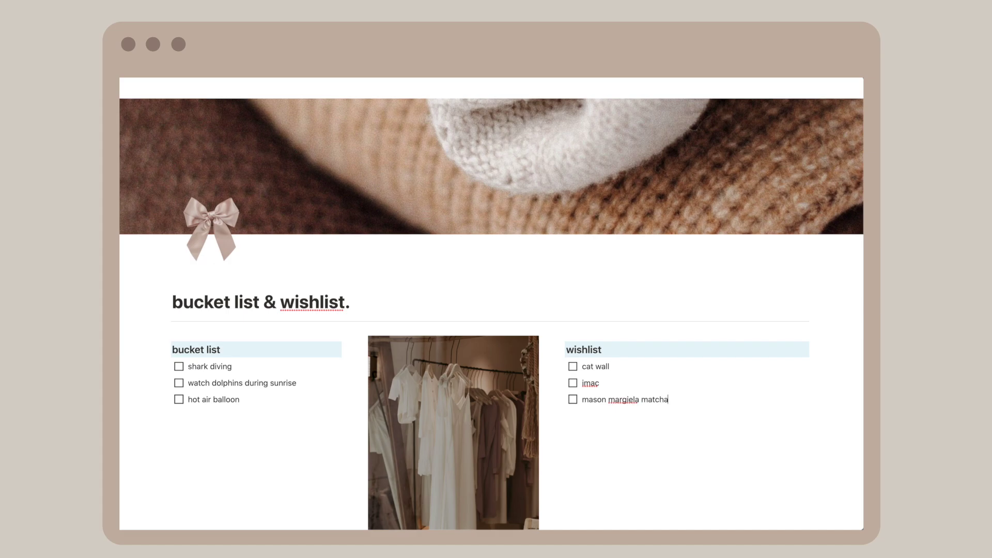
{"action": "key", "text": "Return"}
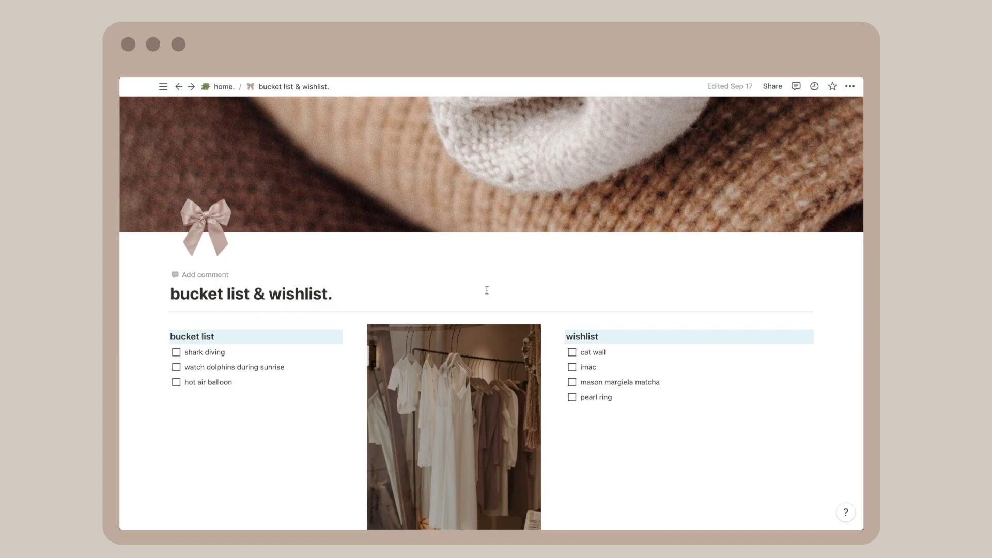
{"action": "scroll", "coordinate": [487, 290], "scroll_direction": "down", "scroll_amount": 5}
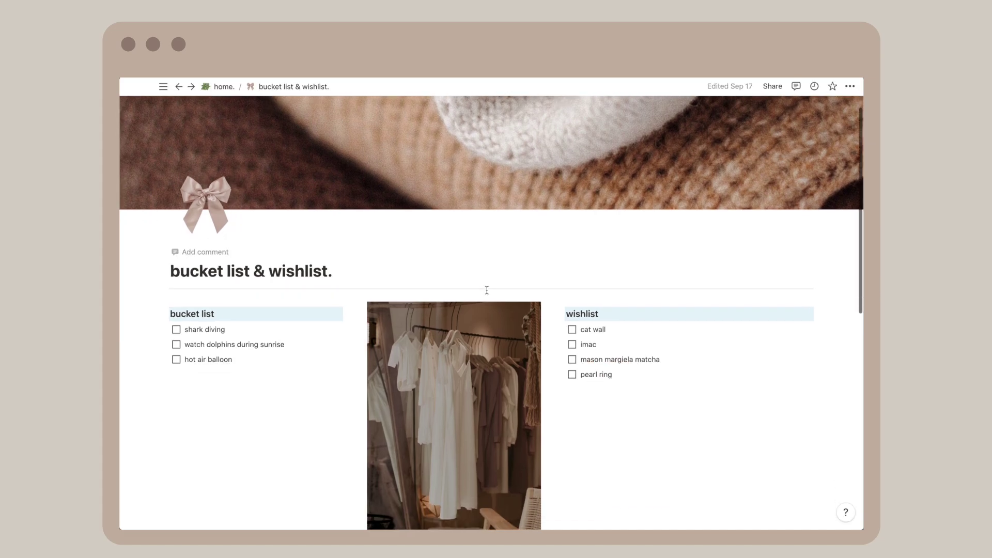
{"action": "scroll", "coordinate": [487, 294], "scroll_direction": "down", "scroll_amount": 6}
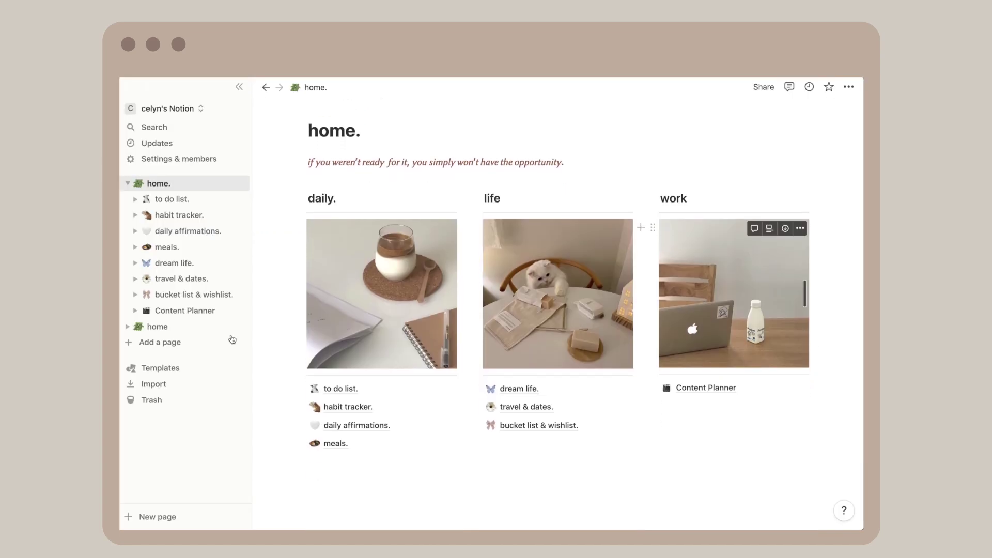
- Duplicate daily affirmations, move the copy below bucket list & wishlist, and rename it 'accomplishments.'
{"action": "left_click", "coordinate": [196, 231]}
{"action": "left_click", "coordinate": [224, 230]}
{"action": "left_click", "coordinate": [243, 273]}
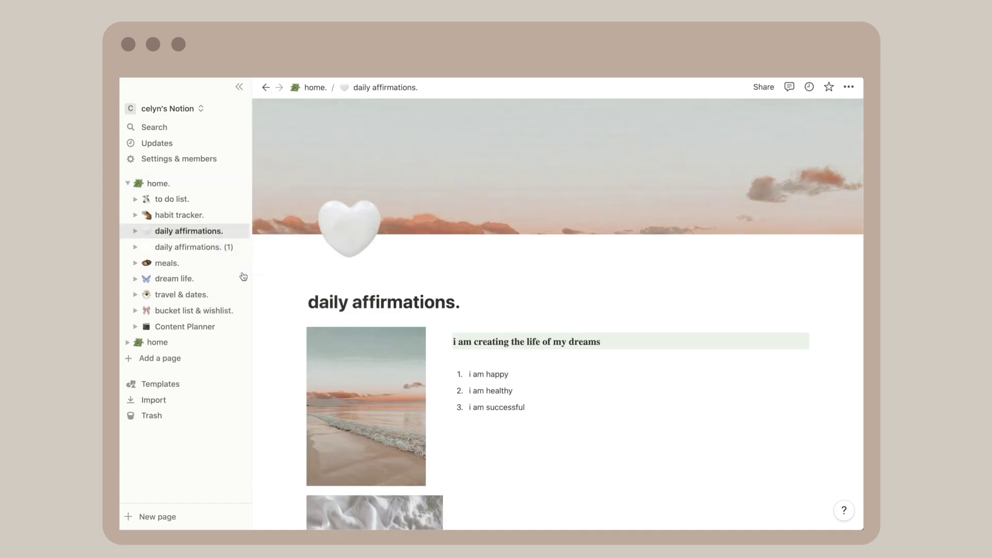
{"action": "left_click_drag", "start_coordinate": [227, 248], "coordinate": [212, 318]}
{"action": "triple_click", "coordinate": [432, 300]}
{"action": "type", "text": "accomplishments."}
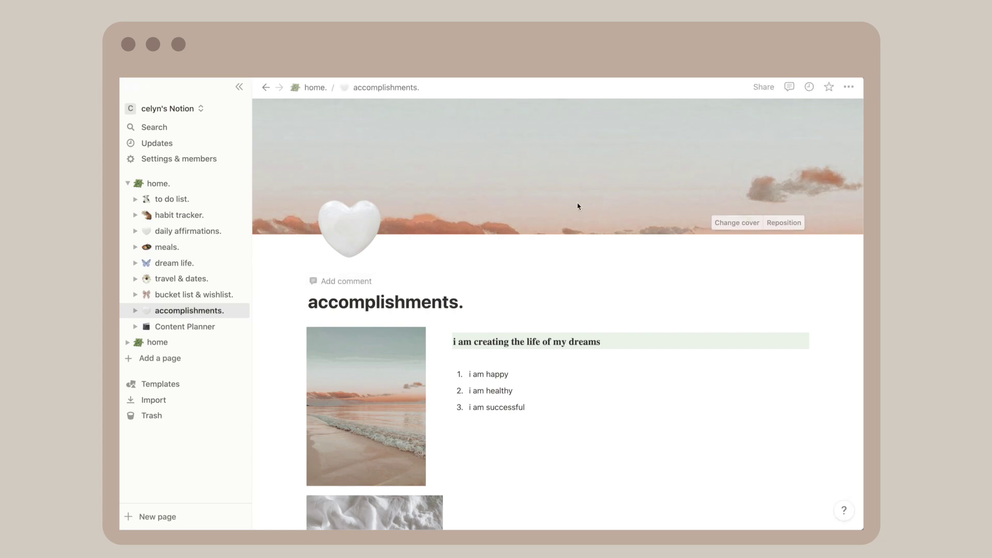
- Give the accomplishments page a custom teddy-bear image icon
{"action": "left_click", "coordinate": [349, 227]}
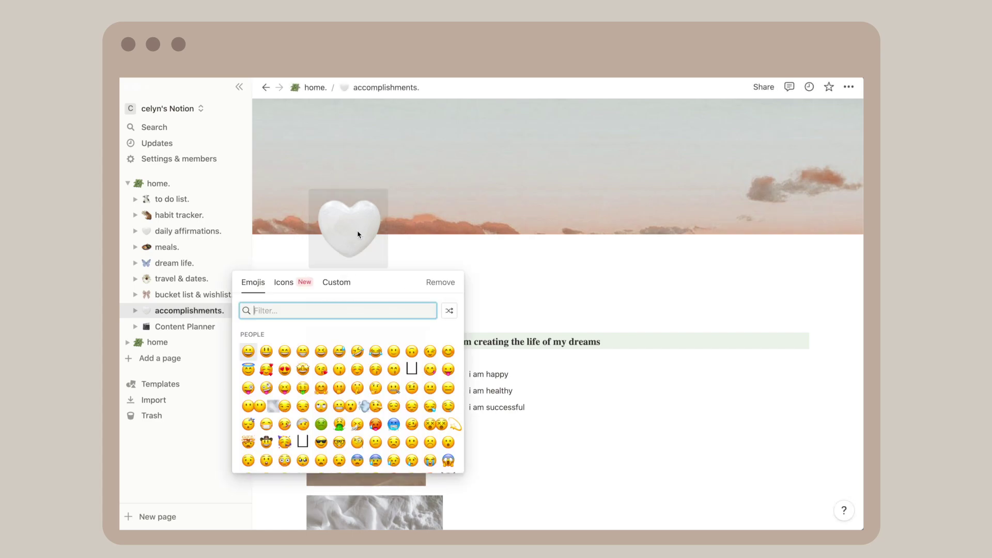
{"action": "left_click", "coordinate": [335, 283]}
{"action": "left_click", "coordinate": [354, 401]}
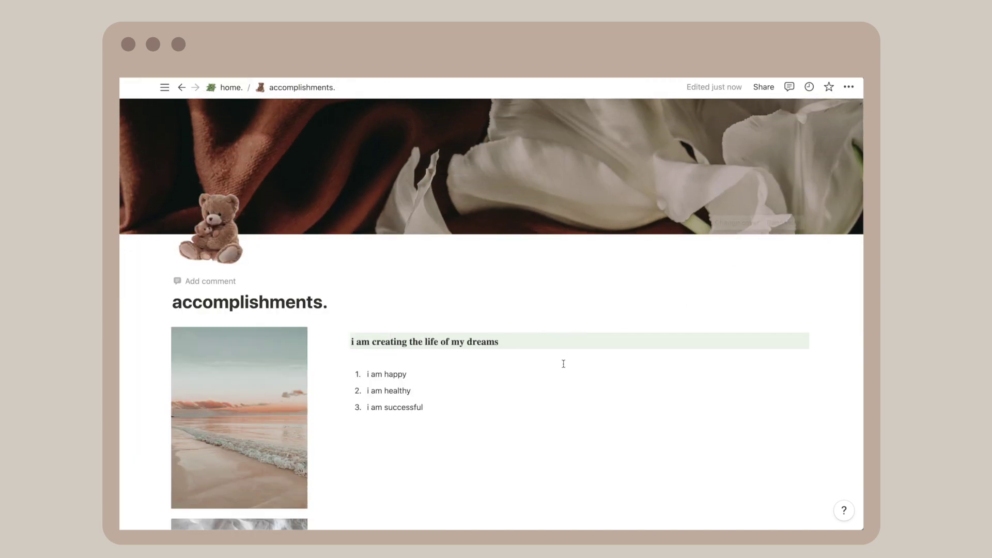
- Delete the three old list items and replace the beach photo with a cat photo
{"action": "scroll", "coordinate": [563, 364], "scroll_direction": "down", "scroll_amount": 3}
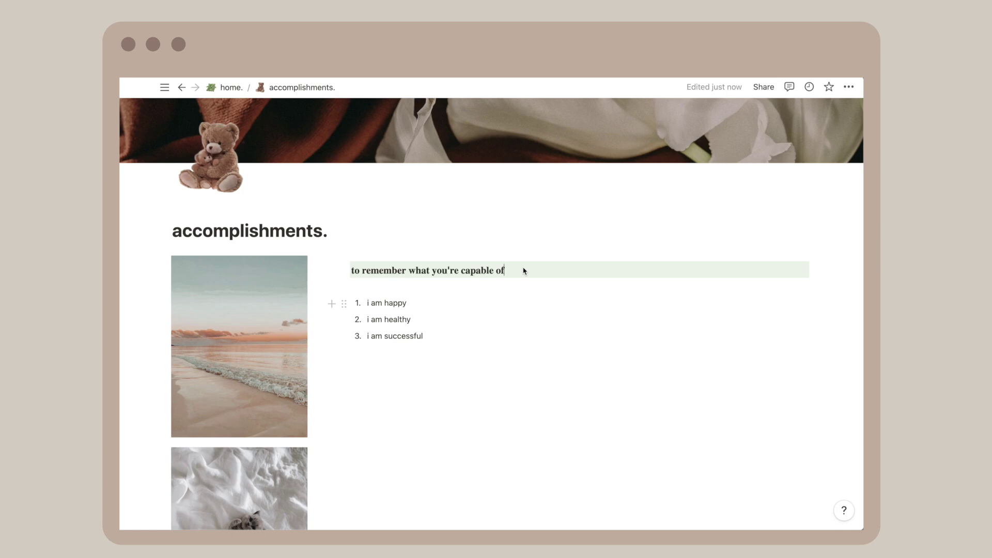
{"action": "key", "text": "BackSpace"}
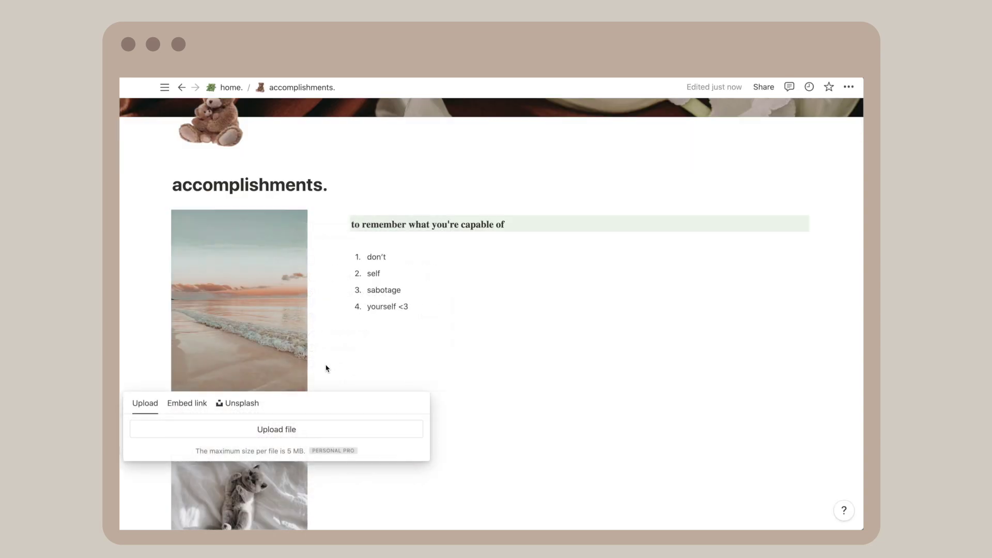
{"action": "left_click", "coordinate": [277, 428]}
{"action": "left_click", "coordinate": [671, 294]}
{"action": "scroll", "coordinate": [292, 376], "scroll_direction": "down", "scroll_amount": 1}
{"action": "left_click", "coordinate": [297, 352]}
{"action": "left_click", "coordinate": [342, 227]}
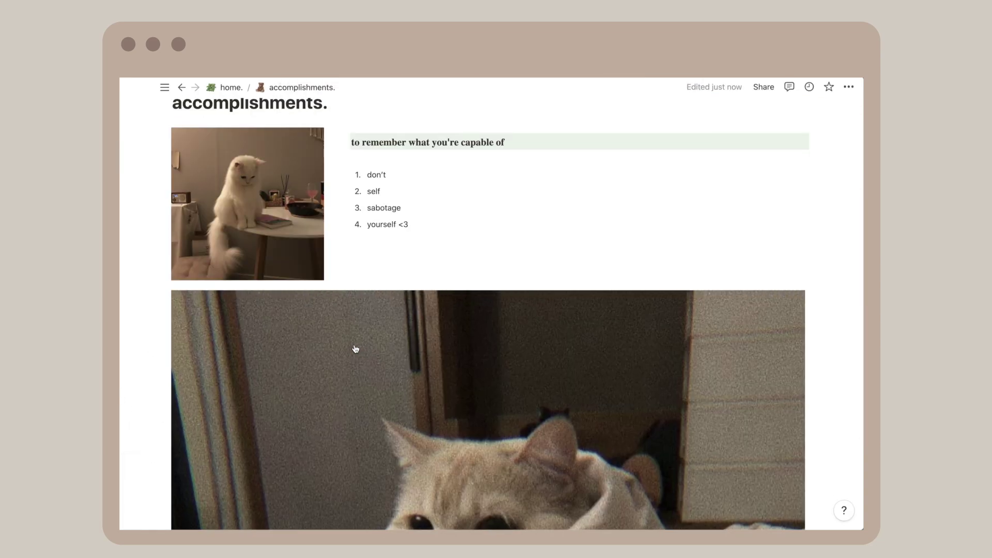
- Shrink the cat photo to a small thumbnail beside the list
{"action": "scroll", "coordinate": [769, 468], "scroll_direction": "down", "scroll_amount": 2}
{"action": "scroll", "coordinate": [770, 469], "scroll_direction": "down", "scroll_amount": 1}
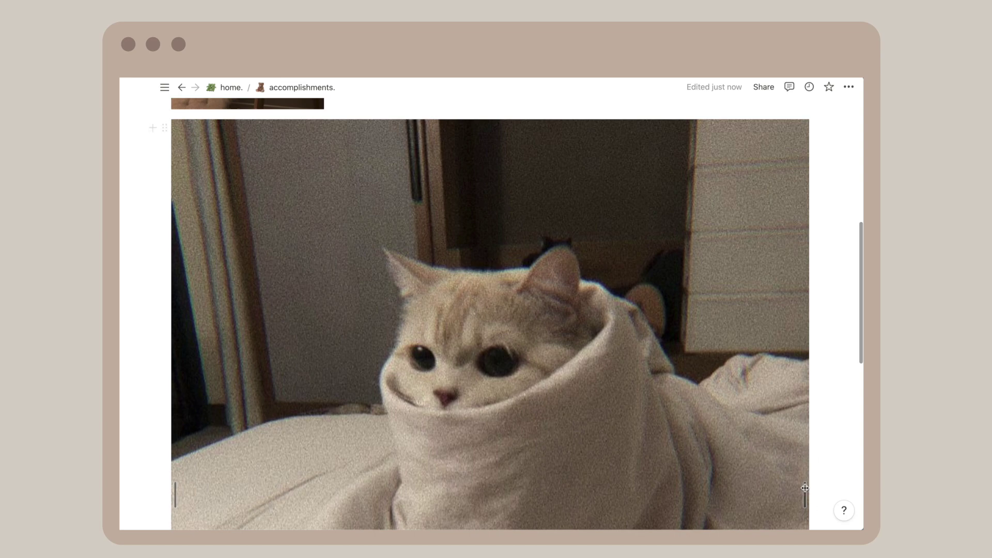
{"action": "left_click_drag", "start_coordinate": [805, 499], "coordinate": [369, 316]}
{"action": "scroll", "coordinate": [458, 290], "scroll_direction": "up", "scroll_amount": 3}
{"action": "left_click", "coordinate": [457, 291]}
{"action": "scroll", "coordinate": [457, 291], "scroll_direction": "up", "scroll_amount": 5}
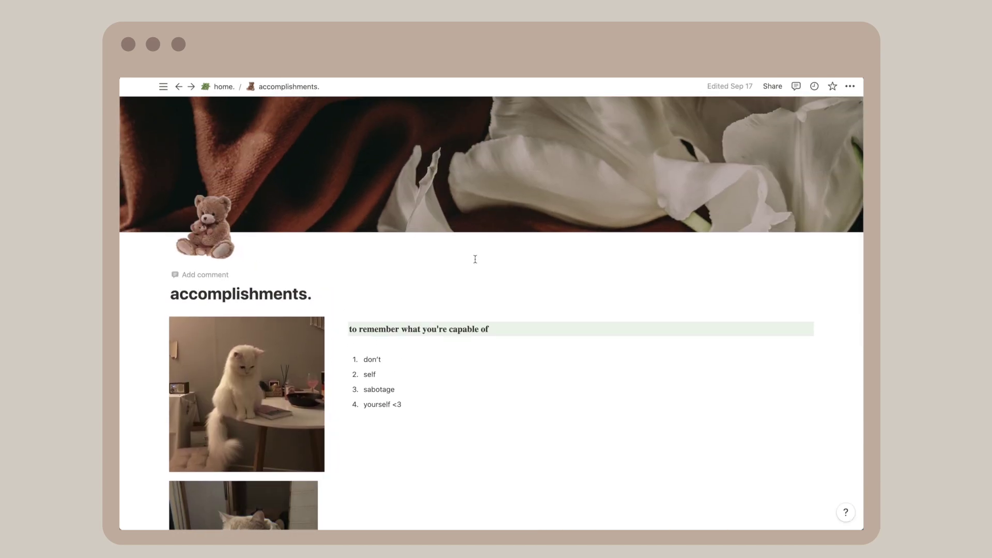
{"action": "scroll", "coordinate": [475, 259], "scroll_direction": "down", "scroll_amount": 3}
{"action": "scroll", "coordinate": [474, 259], "scroll_direction": "down", "scroll_amount": 2}
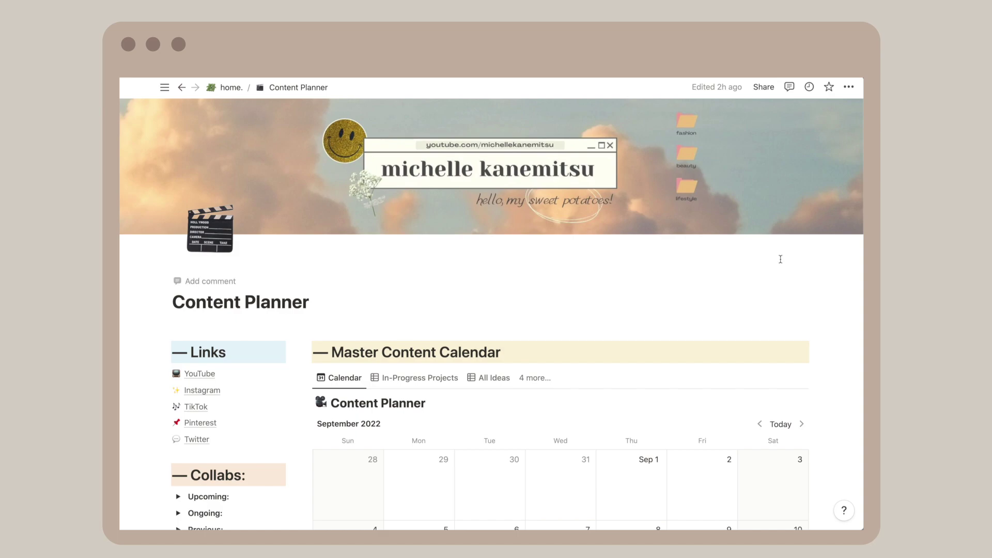
- Switch the cover to clouds, set the camera icon, and delete the TikTok, Pinterest and Twitter links
{"action": "left_click", "coordinate": [750, 222]}
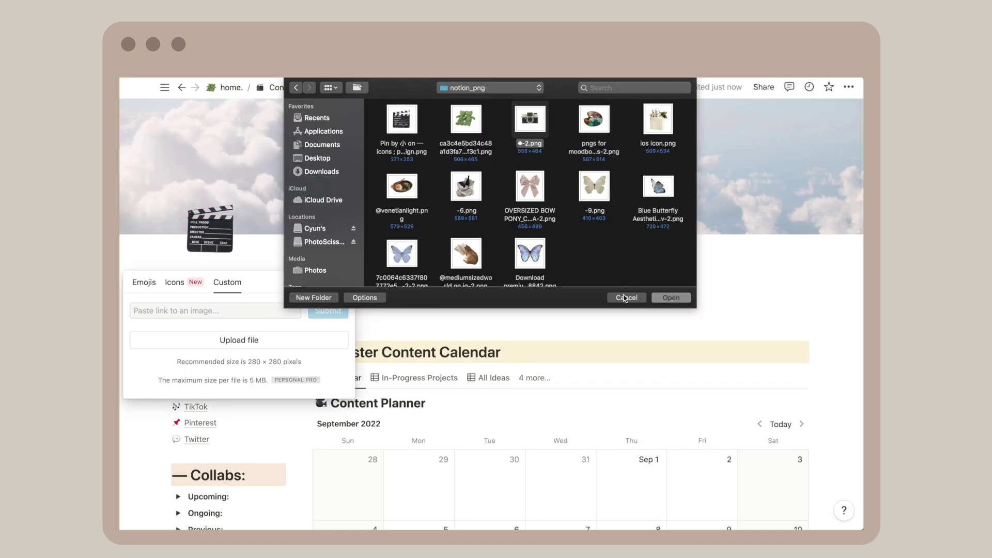
{"action": "key", "text": "Return"}
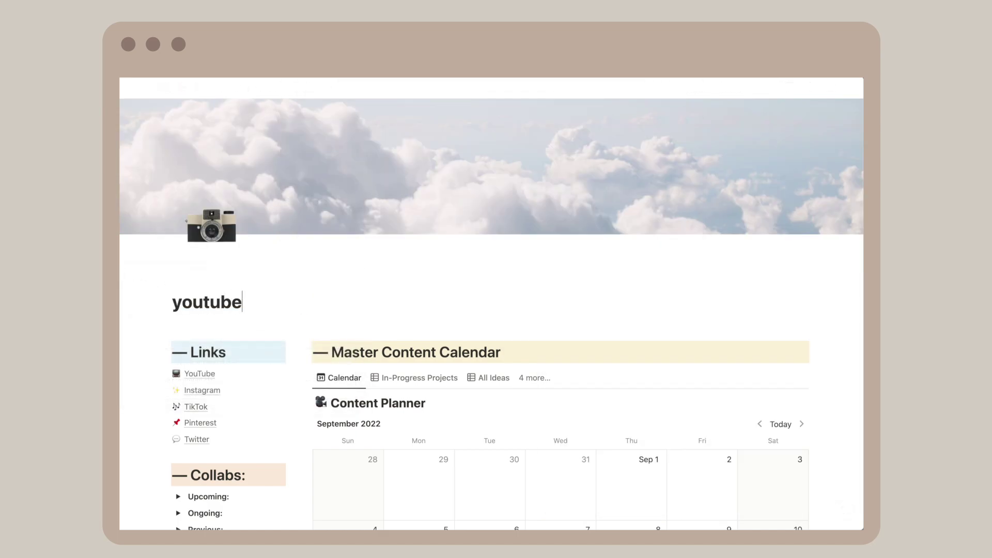
{"action": "scroll", "coordinate": [172, 306], "scroll_direction": "down", "scroll_amount": 2}
{"action": "left_click_drag", "start_coordinate": [209, 333], "coordinate": [185, 300]}
{"action": "key", "text": "BackSpace"}
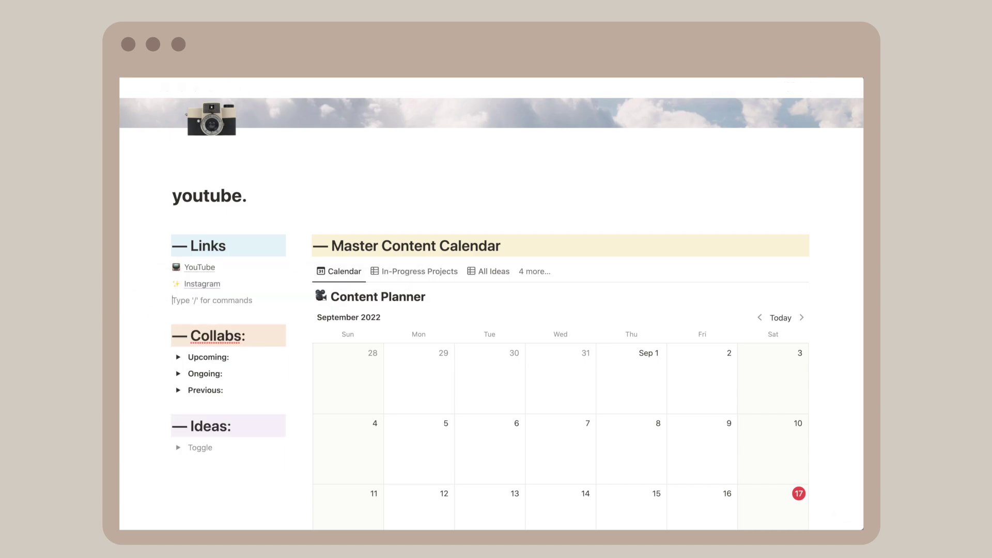
{"action": "key", "text": "BackSpace"}
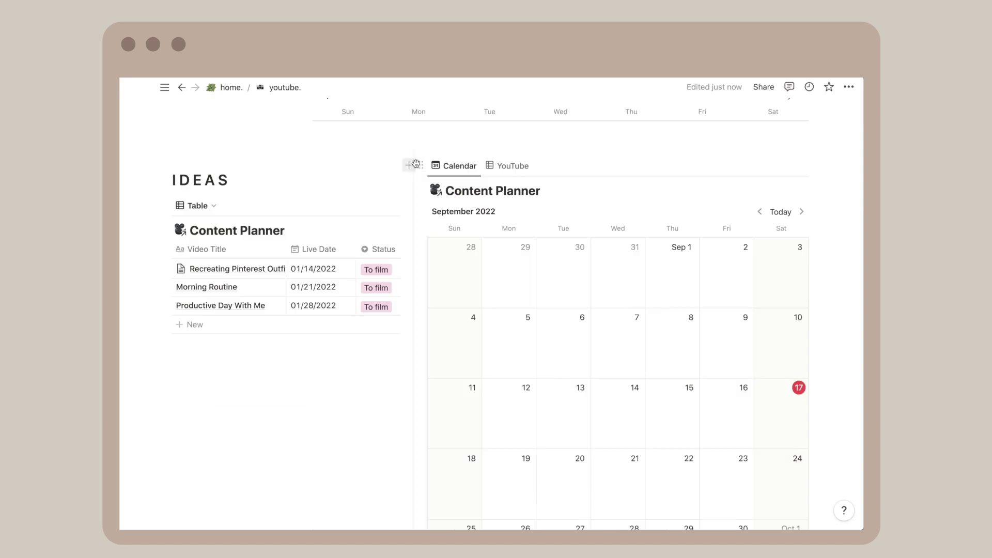
- Delete the TikTok calendar and the whole TikTok tracker section
{"action": "left_click", "coordinate": [416, 165]}
{"action": "left_click", "coordinate": [289, 123]}
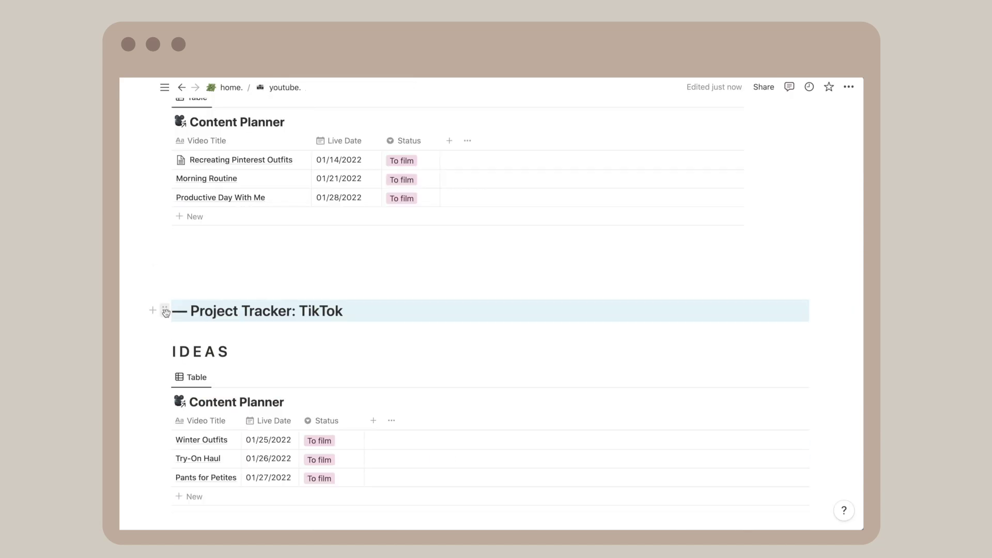
{"action": "left_click", "coordinate": [151, 310]}
{"action": "left_click", "coordinate": [203, 241]}
{"action": "scroll", "coordinate": [202, 393], "scroll_direction": "up", "scroll_amount": 10}
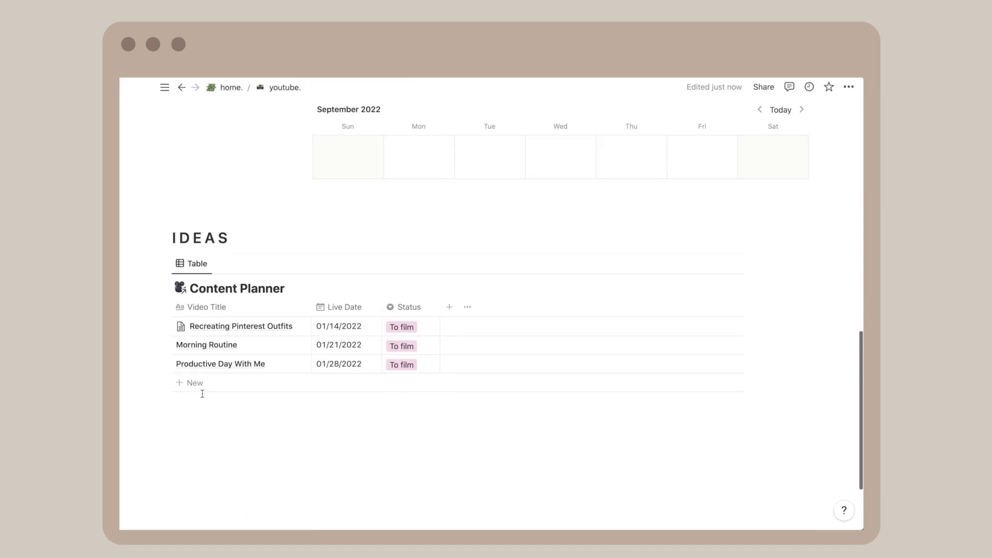
- Rename the 'idead' heading to 'quick ideas'
{"action": "left_click", "coordinate": [210, 298]}
{"action": "double_click", "coordinate": [210, 298]}
{"action": "type", "text": "q"}
{"action": "scroll", "coordinate": [210, 302], "scroll_direction": "down", "scroll_amount": 1}
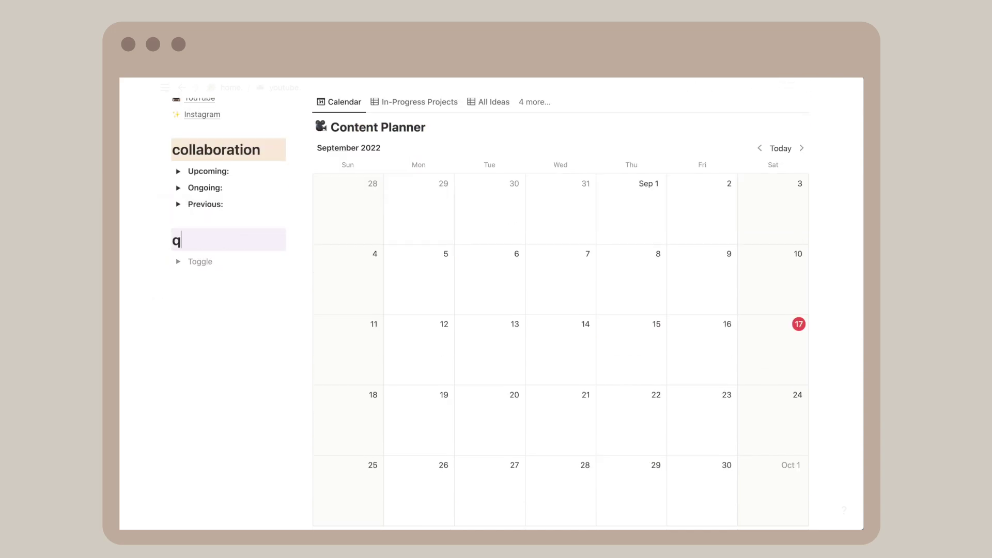
{"action": "type", "text": "uick ideas"}
{"action": "scroll", "coordinate": [208, 354], "scroll_direction": "down", "scroll_amount": 8}
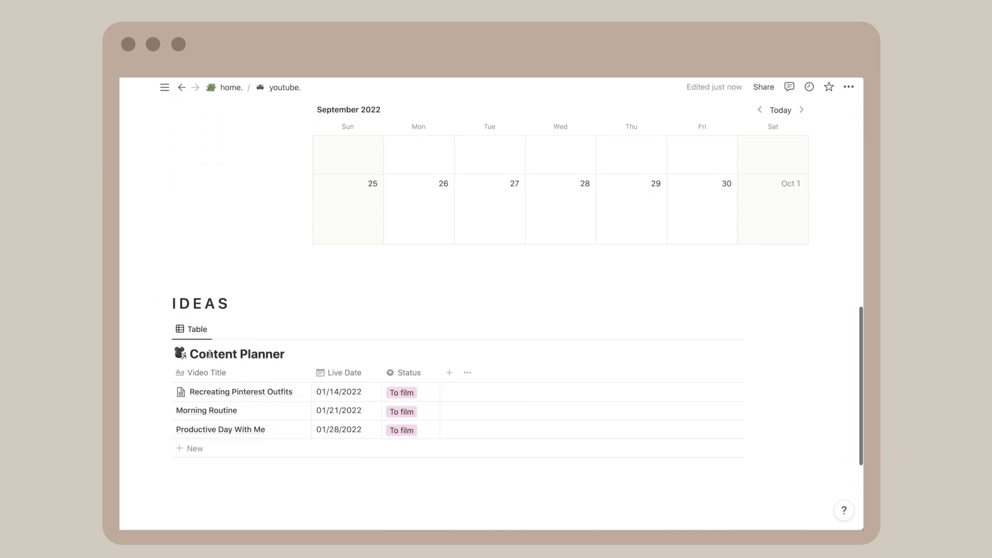
{"action": "scroll", "coordinate": [254, 230], "scroll_direction": "up", "scroll_amount": 10}
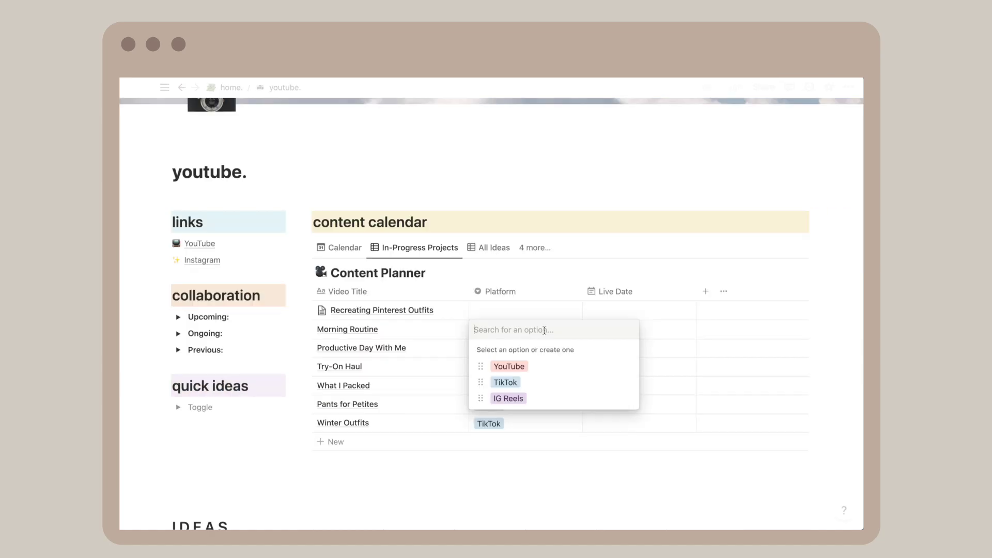
{"action": "key", "text": "Escape"}
- Delete the TikTok Ideas view from the content calendar
{"action": "left_click", "coordinate": [534, 239]}
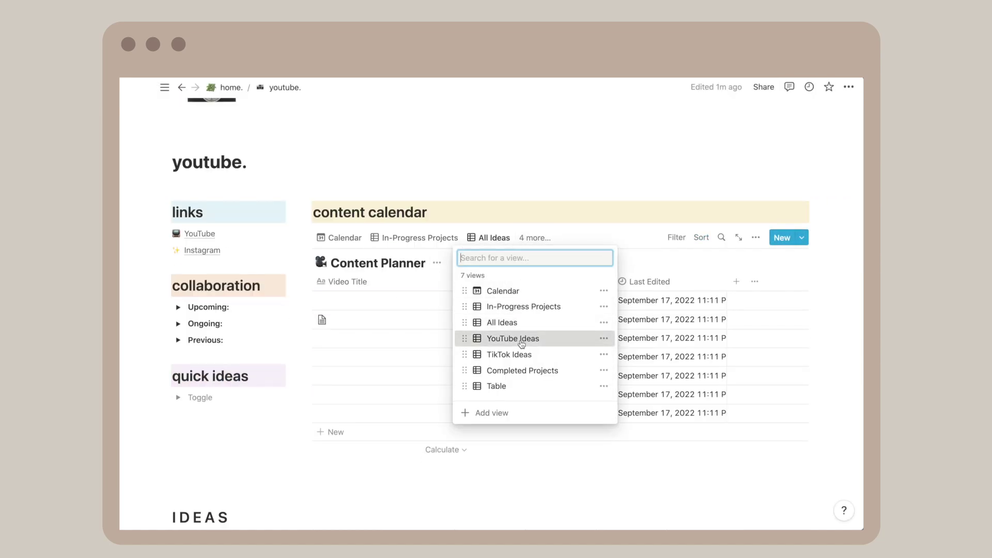
{"action": "left_click", "coordinate": [512, 338]}
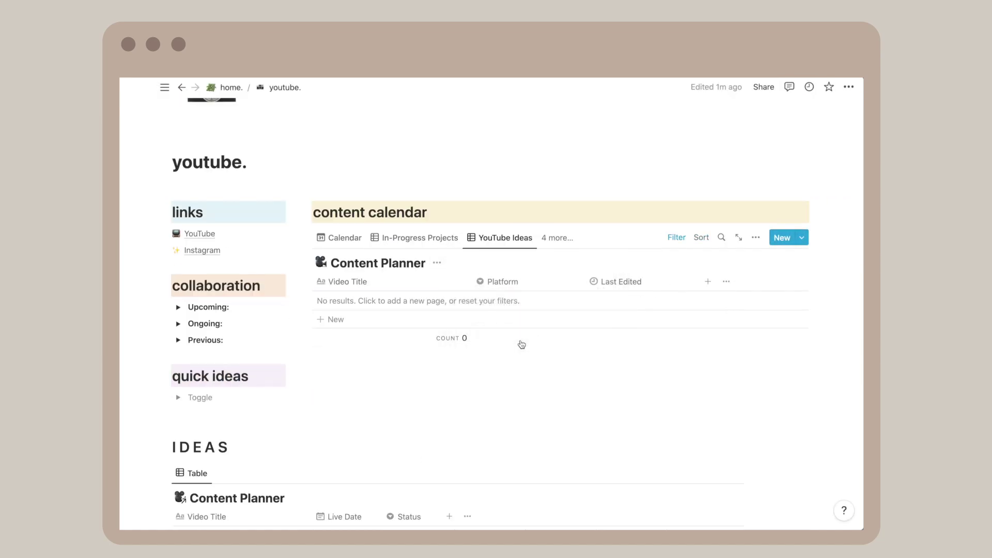
{"action": "left_click", "coordinate": [559, 239]}
{"action": "left_click", "coordinate": [523, 354]}
{"action": "left_click", "coordinate": [549, 237]}
{"action": "left_click", "coordinate": [618, 354]}
{"action": "left_click", "coordinate": [594, 451]}
{"action": "left_click", "coordinate": [564, 313]}
- Delete the Table view as well, leaving Completed Projects untouched
{"action": "left_click", "coordinate": [619, 354]}
{"action": "left_click", "coordinate": [617, 357]}
{"action": "left_click", "coordinate": [619, 370]}
{"action": "left_click", "coordinate": [589, 466]}
{"action": "left_click", "coordinate": [533, 315]}
{"action": "left_click", "coordinate": [497, 241]}
{"action": "scroll", "coordinate": [558, 277], "scroll_direction": "down", "scroll_amount": 5}
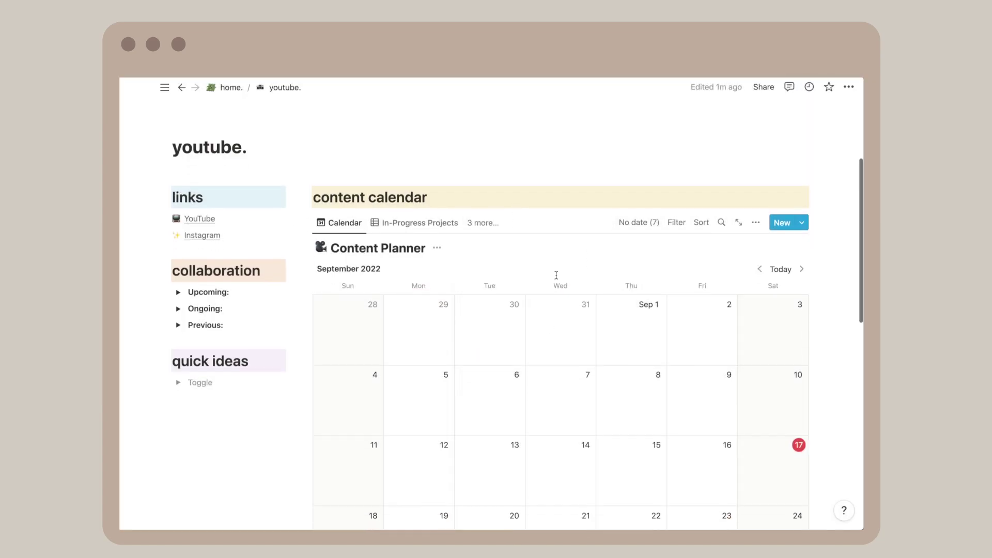
{"action": "scroll", "coordinate": [558, 279], "scroll_direction": "up", "scroll_amount": 3}
{"action": "scroll", "coordinate": [475, 201], "scroll_direction": "down", "scroll_amount": 7}
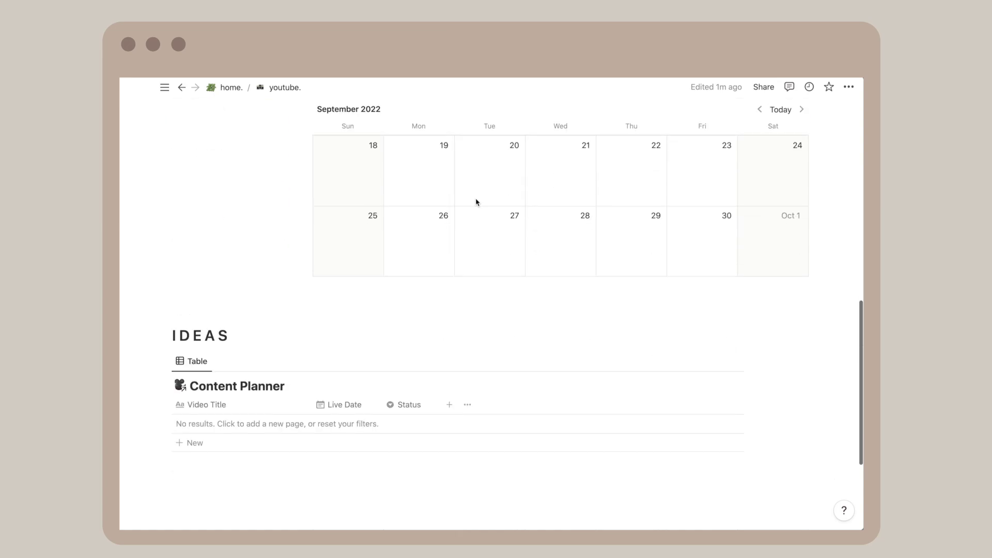
- Add a 'notion video' row with live date September 26, 2022 and status To film
{"action": "left_click", "coordinate": [305, 390]}
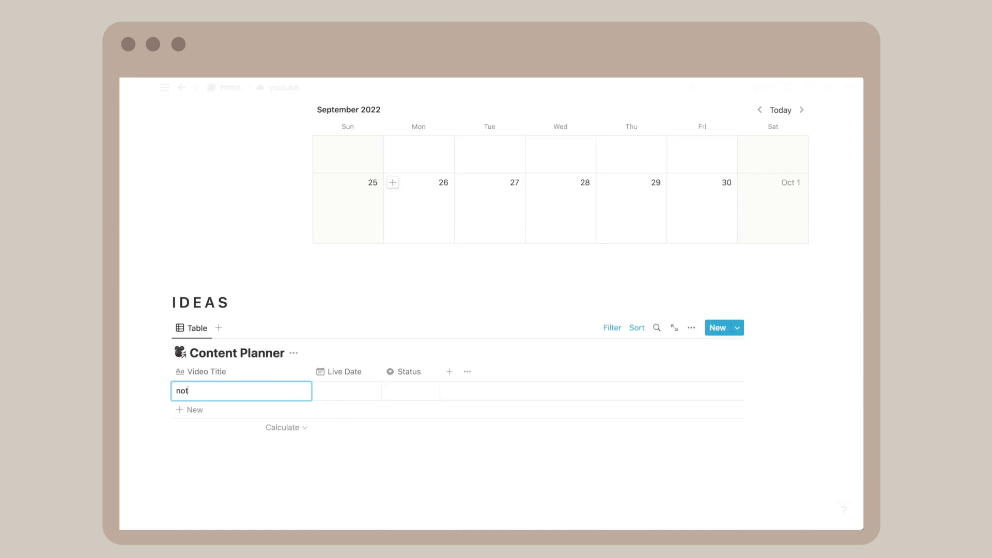
{"action": "left_click", "coordinate": [345, 394]}
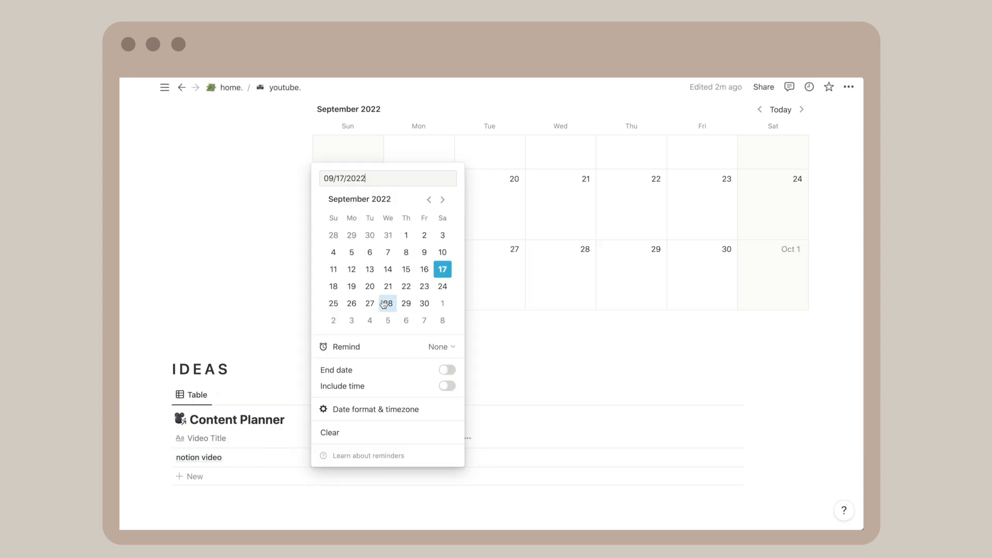
{"action": "left_click", "coordinate": [415, 455]}
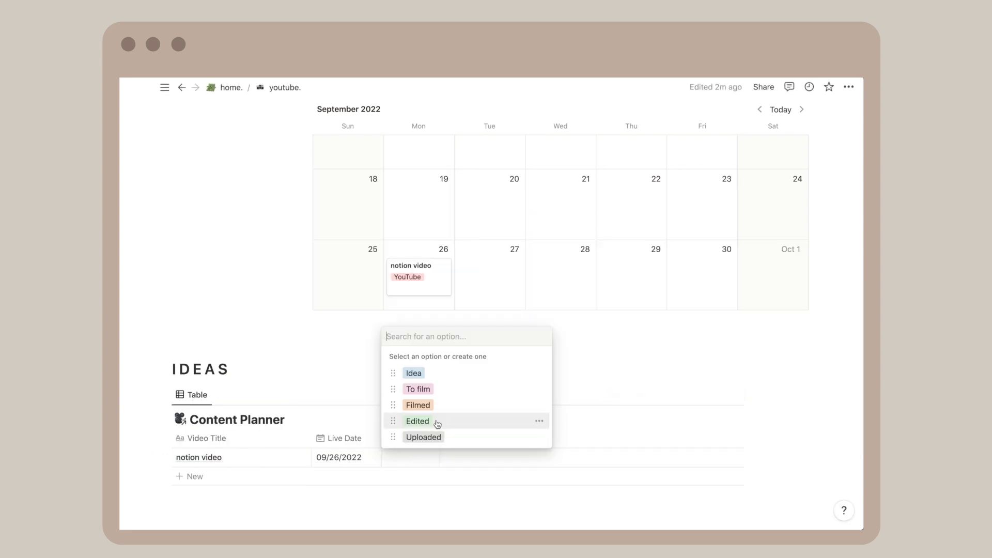
{"action": "left_click", "coordinate": [424, 396]}
{"action": "scroll", "coordinate": [468, 365], "scroll_direction": "up", "scroll_amount": 1}
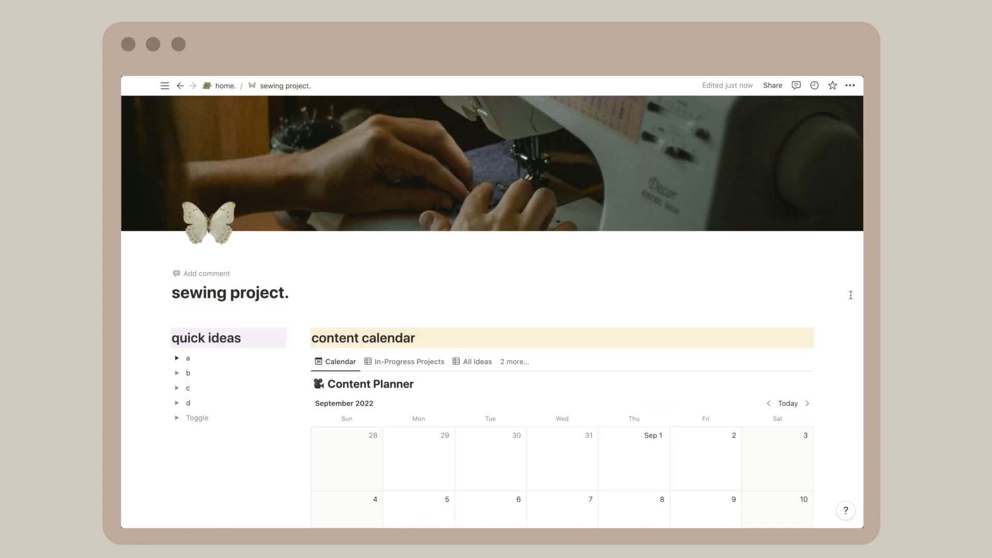
- Scroll through the home dashboard's gallery of linked subpages down to accomplishments
{"action": "scroll", "coordinate": [850, 294], "scroll_direction": "down", "scroll_amount": 15}
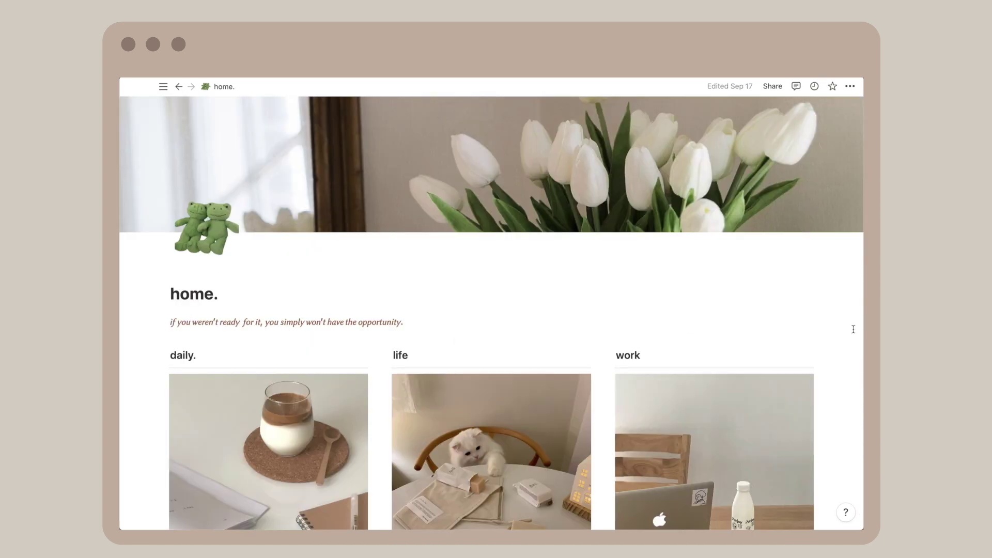
{"action": "scroll", "coordinate": [852, 329], "scroll_direction": "down", "scroll_amount": 5}
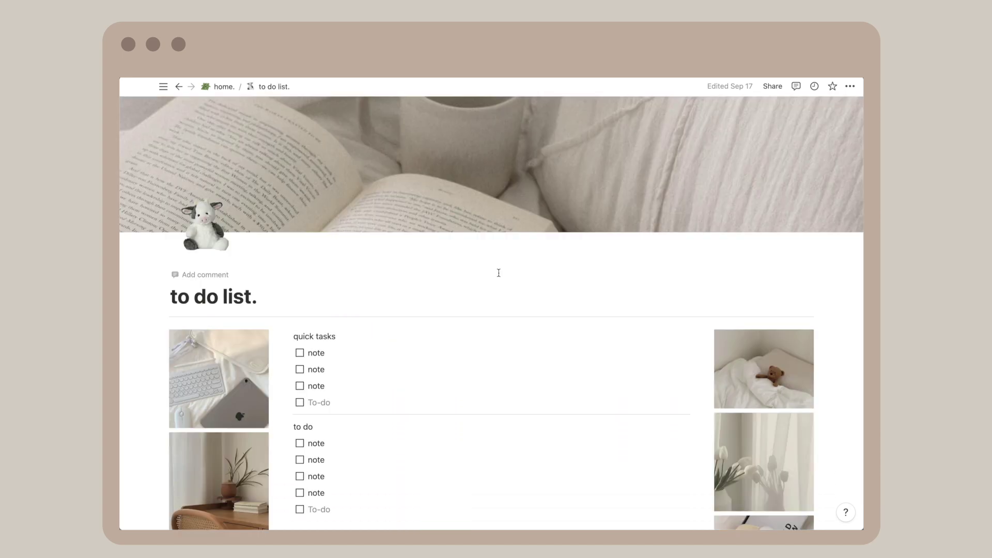
{"action": "scroll", "coordinate": [499, 272], "scroll_direction": "down", "scroll_amount": 3}
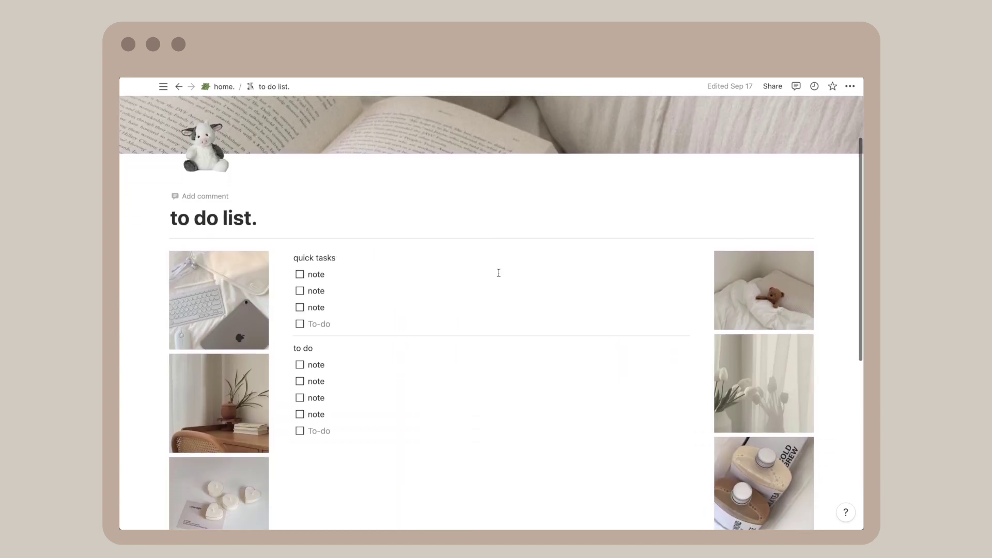
{"action": "scroll", "coordinate": [498, 272], "scroll_direction": "down", "scroll_amount": 1}
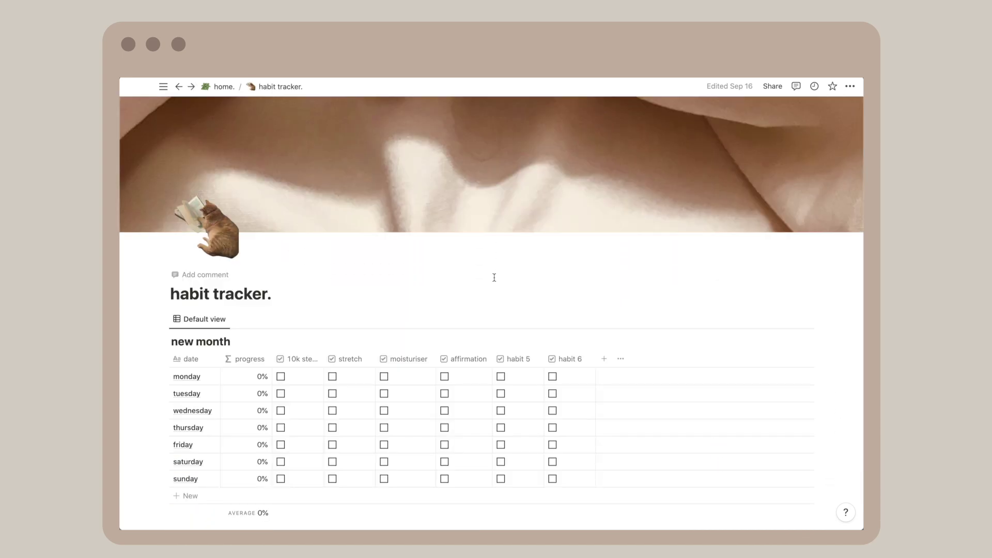
{"action": "scroll", "coordinate": [493, 278], "scroll_direction": "down", "scroll_amount": 1}
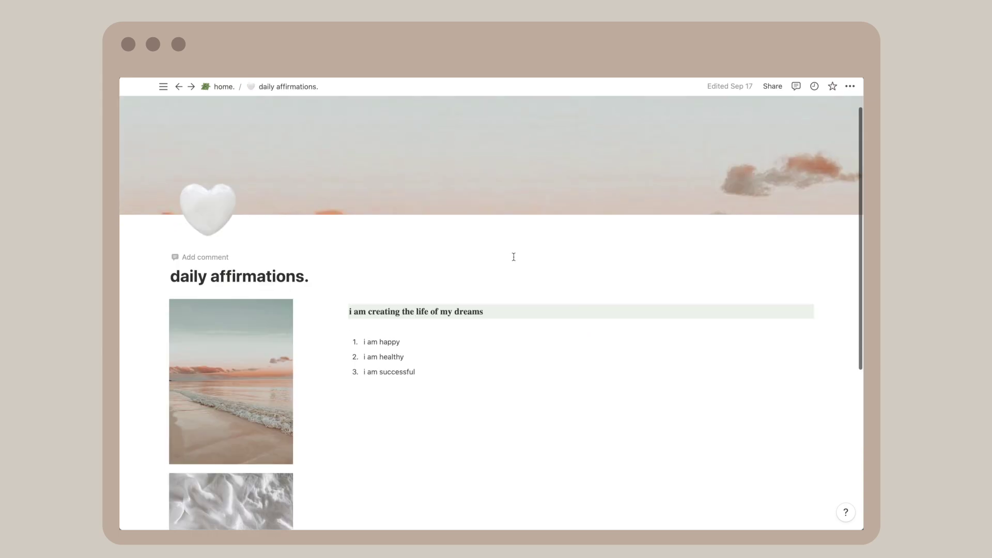
{"action": "scroll", "coordinate": [513, 257], "scroll_direction": "down", "scroll_amount": 2}
{"action": "scroll", "coordinate": [513, 257], "scroll_direction": "down", "scroll_amount": 1}
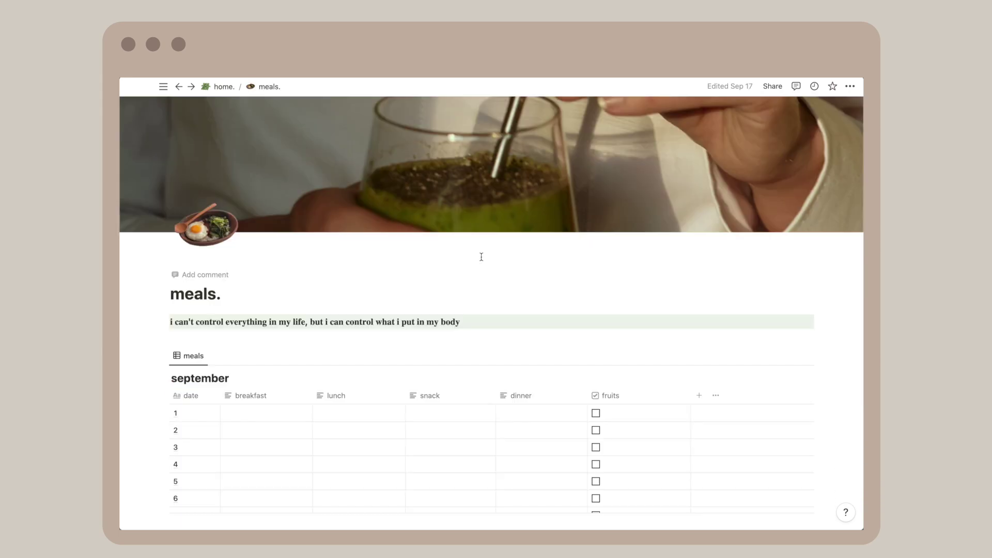
{"action": "scroll", "coordinate": [481, 257], "scroll_direction": "down", "scroll_amount": 1}
{"action": "scroll", "coordinate": [481, 256], "scroll_direction": "down", "scroll_amount": 5}
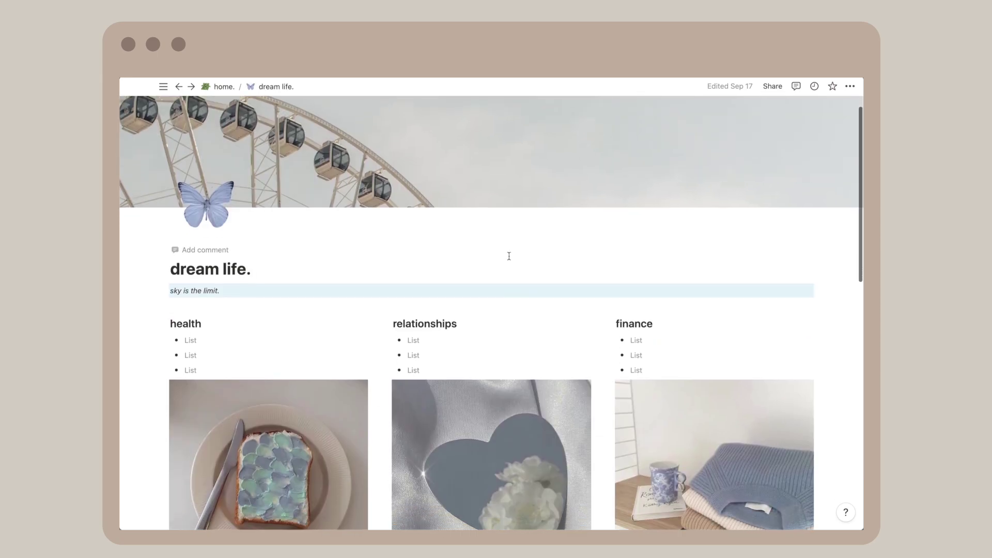
{"action": "scroll", "coordinate": [509, 258], "scroll_direction": "down", "scroll_amount": 5}
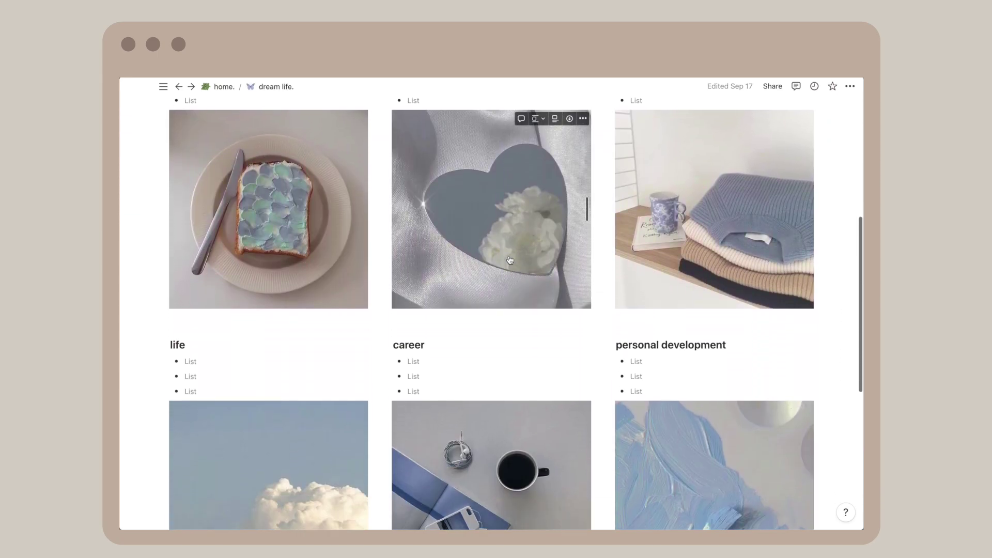
{"action": "scroll", "coordinate": [509, 259], "scroll_direction": "down", "scroll_amount": 5}
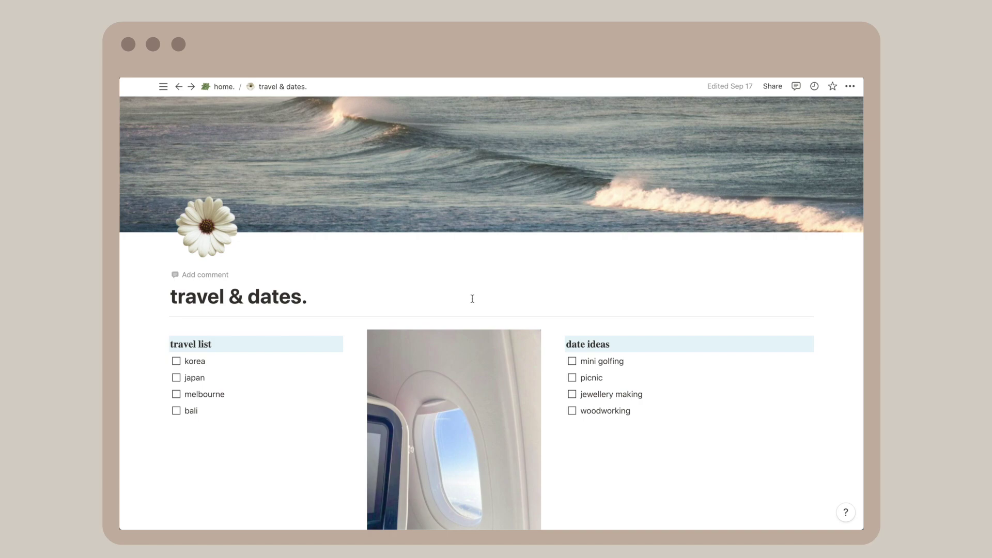
{"action": "scroll", "coordinate": [473, 302], "scroll_direction": "down", "scroll_amount": 5}
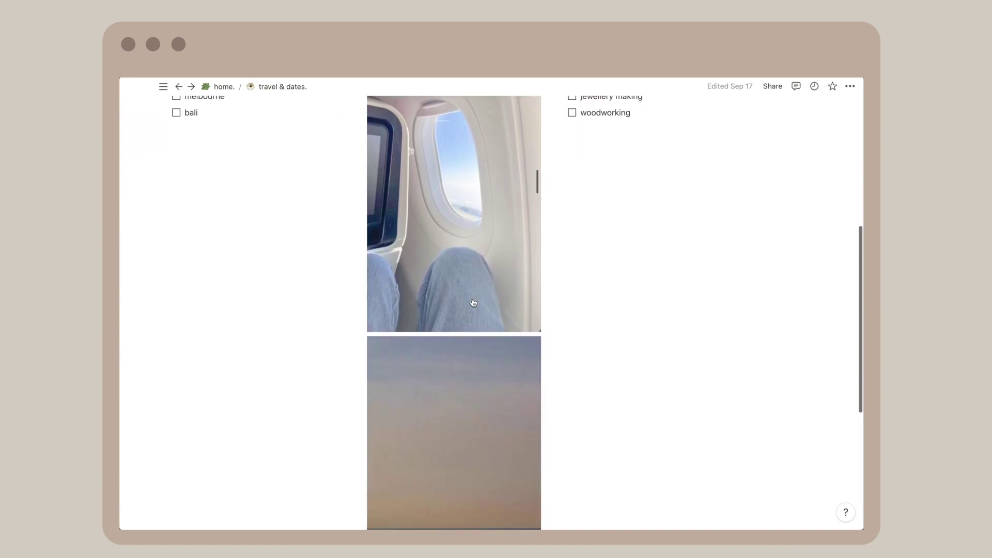
{"action": "scroll", "coordinate": [473, 302], "scroll_direction": "down", "scroll_amount": 3}
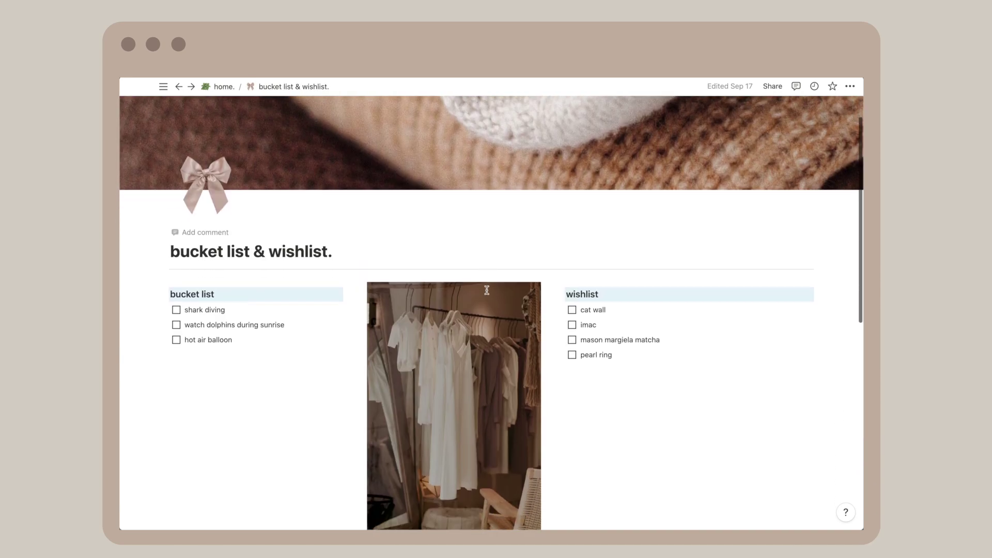
{"action": "scroll", "coordinate": [487, 290], "scroll_direction": "down", "scroll_amount": 1}
{"action": "scroll", "coordinate": [486, 293], "scroll_direction": "down", "scroll_amount": 2}
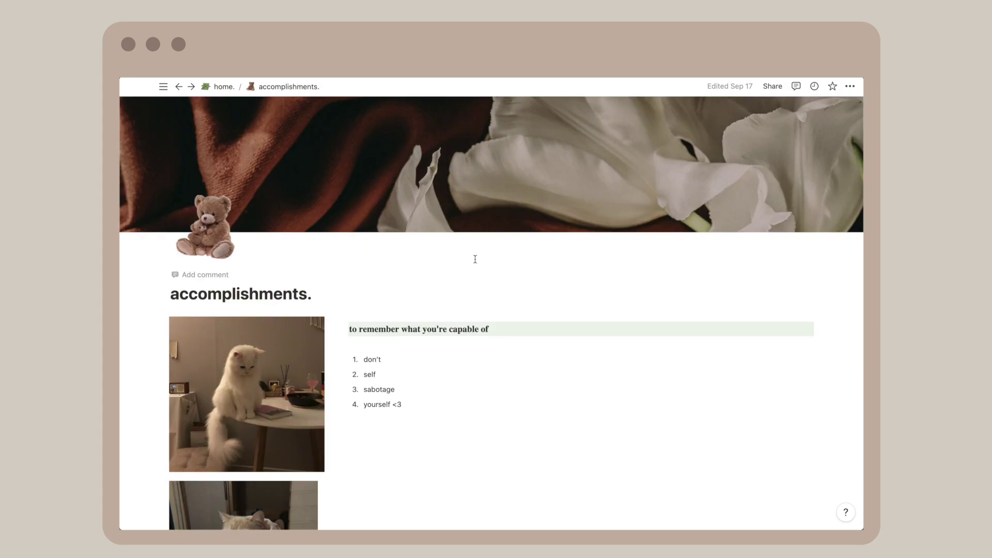